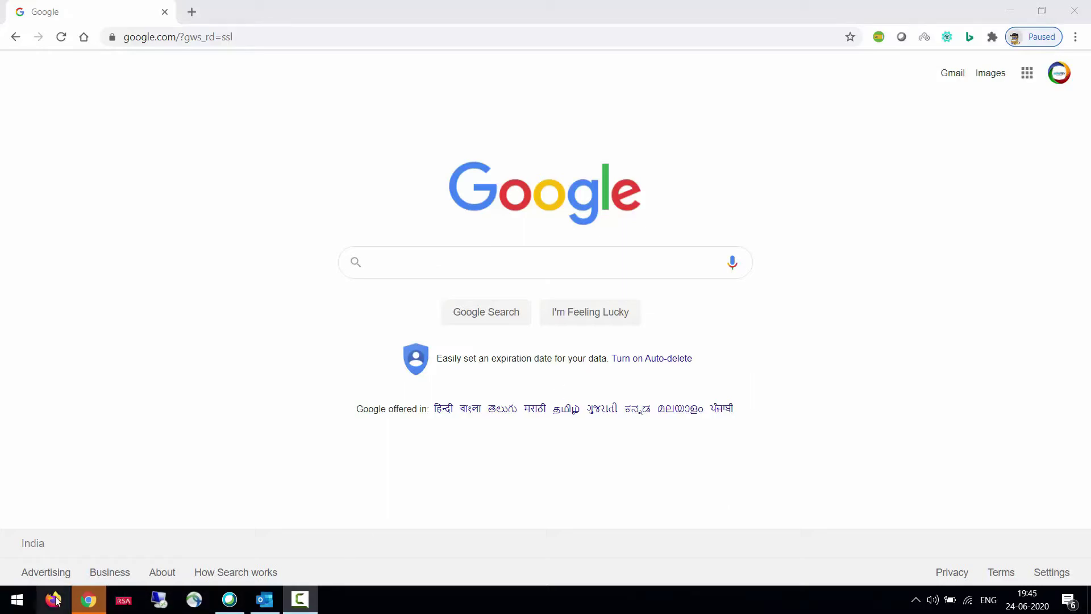
- Find PhotoScape X Pro through the system search for "photo" and launch it
left_click(6, 600)
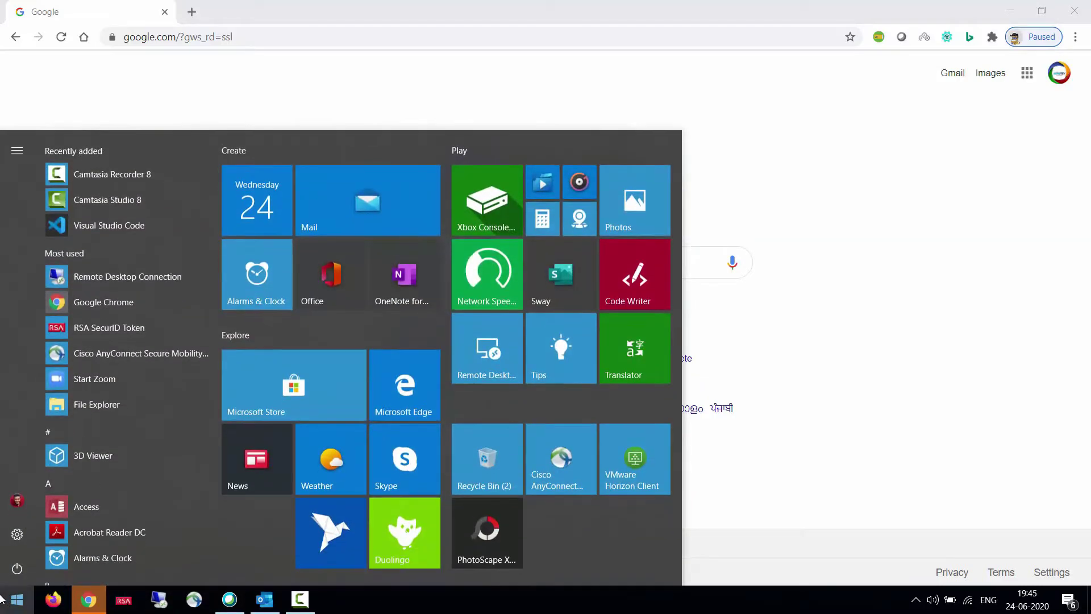
type("p")
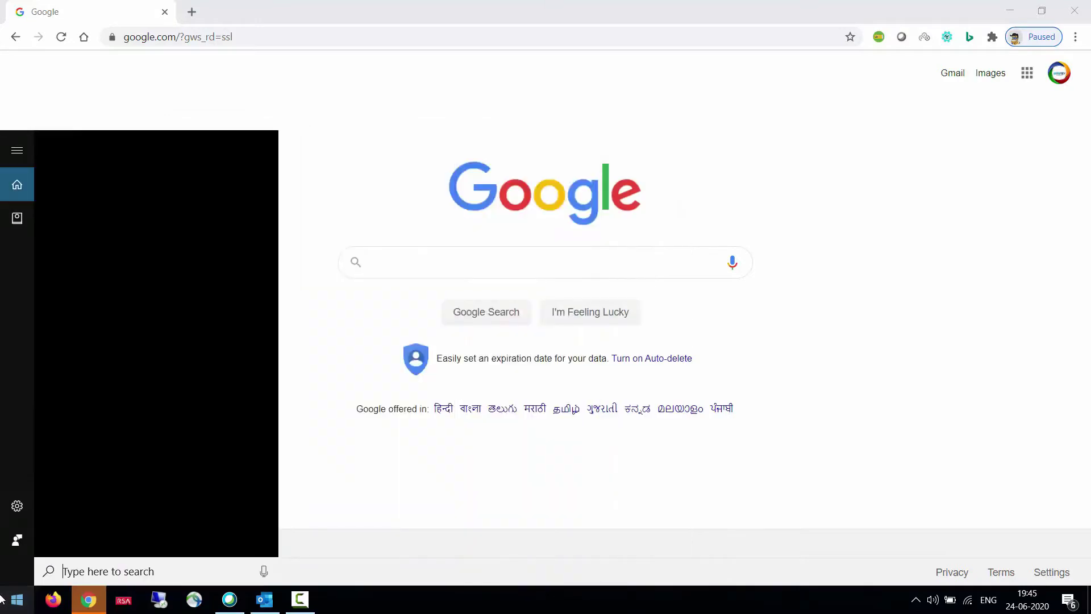
type("hoto")
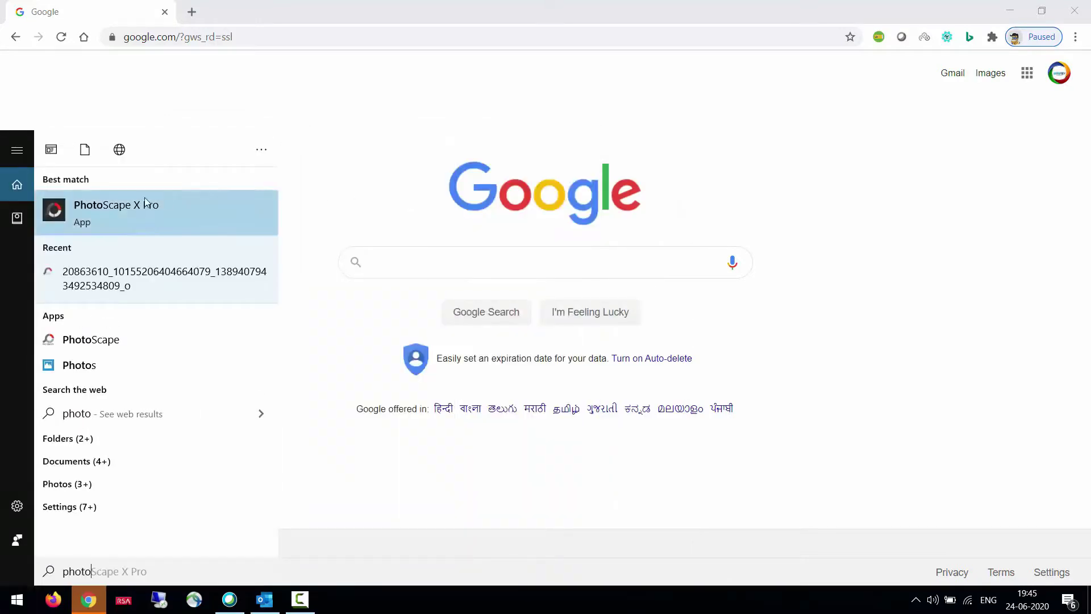
left_click(143, 203)
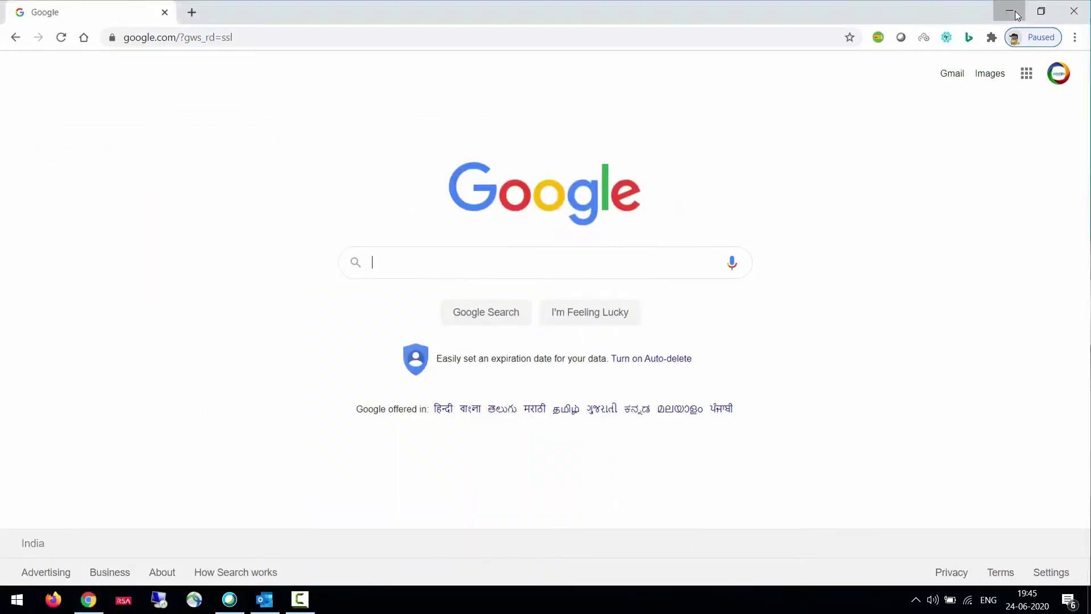
- Minimize the browser and close the PhotoScape v3.7 window so that PhotoScape X Pro is in front
left_click(1010, 11)
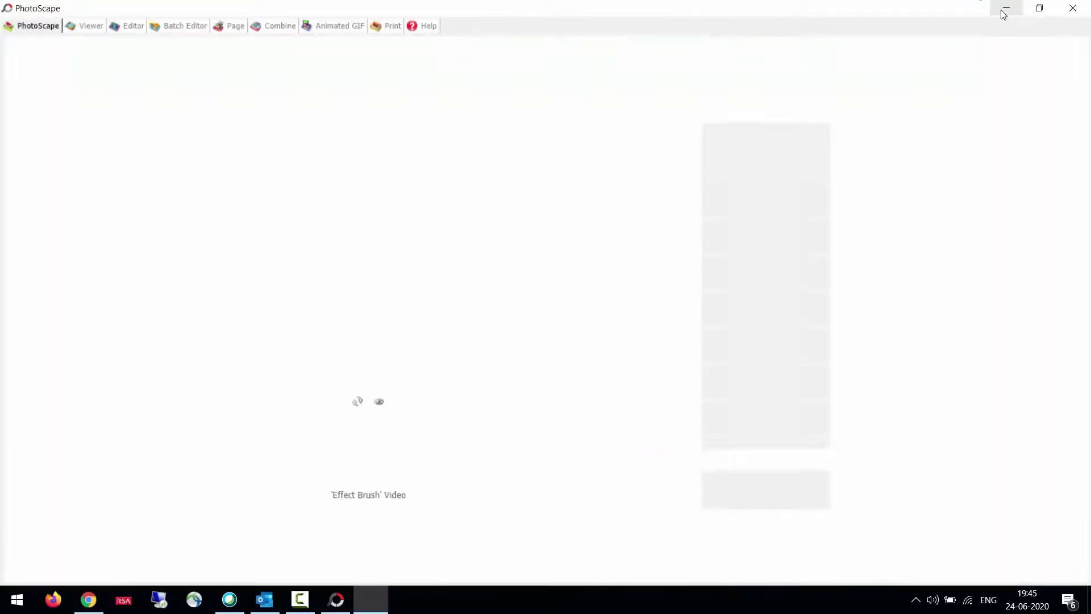
left_click(1003, 9)
left_click(371, 600)
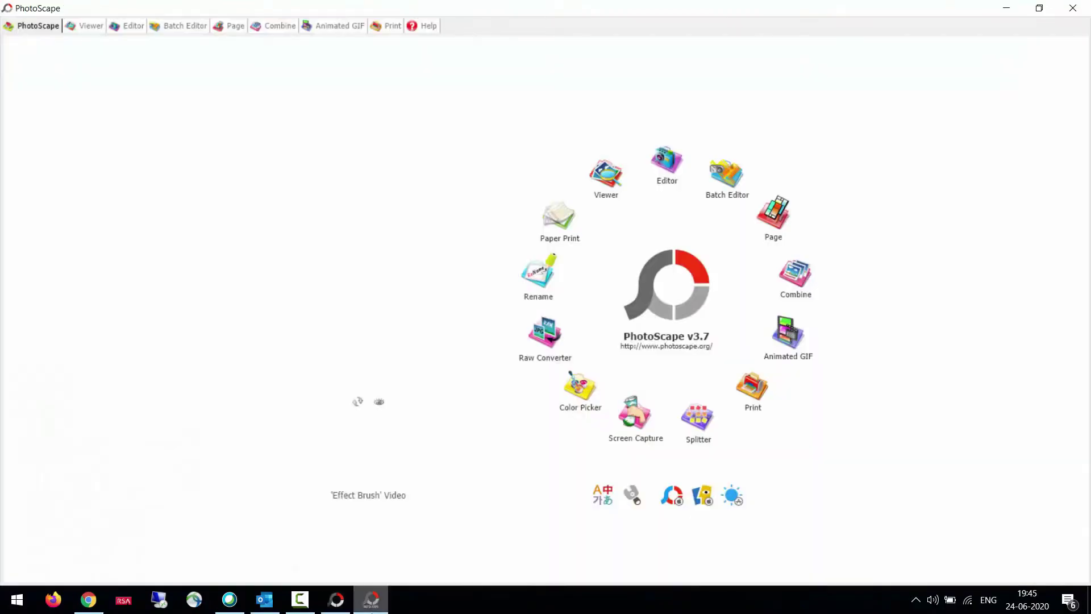
left_click(1073, 8)
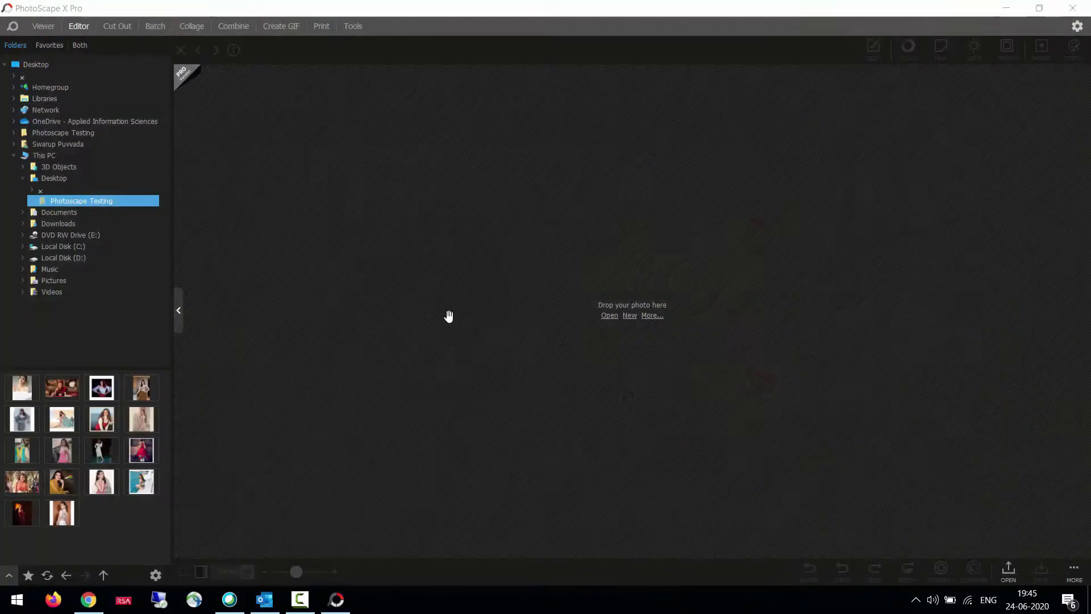
- Switch to Chrome and search Google for "photoscape x download"
left_click(88, 600)
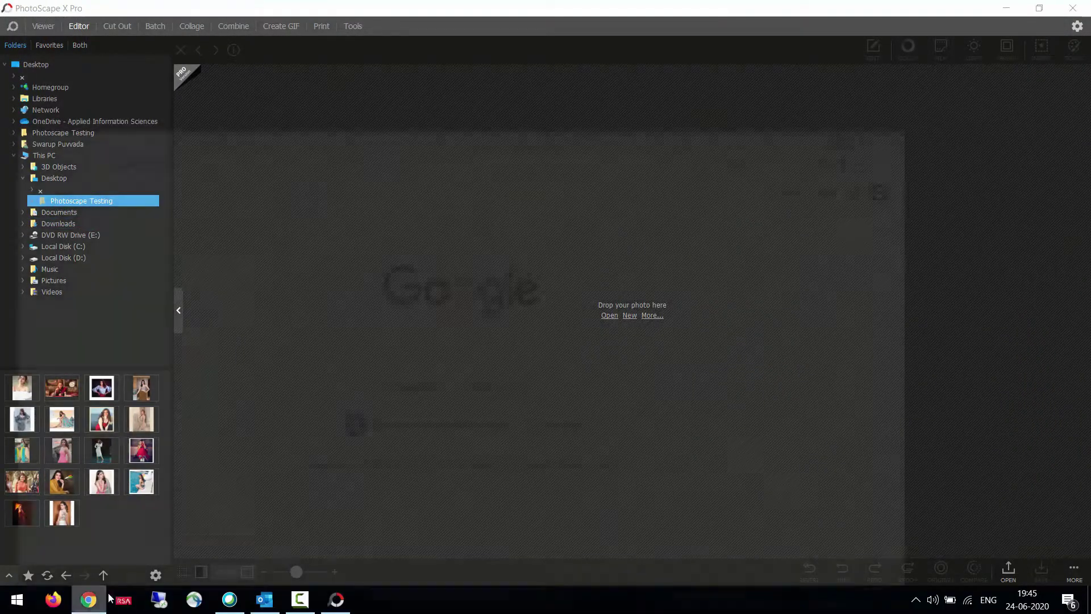
left_click(421, 255)
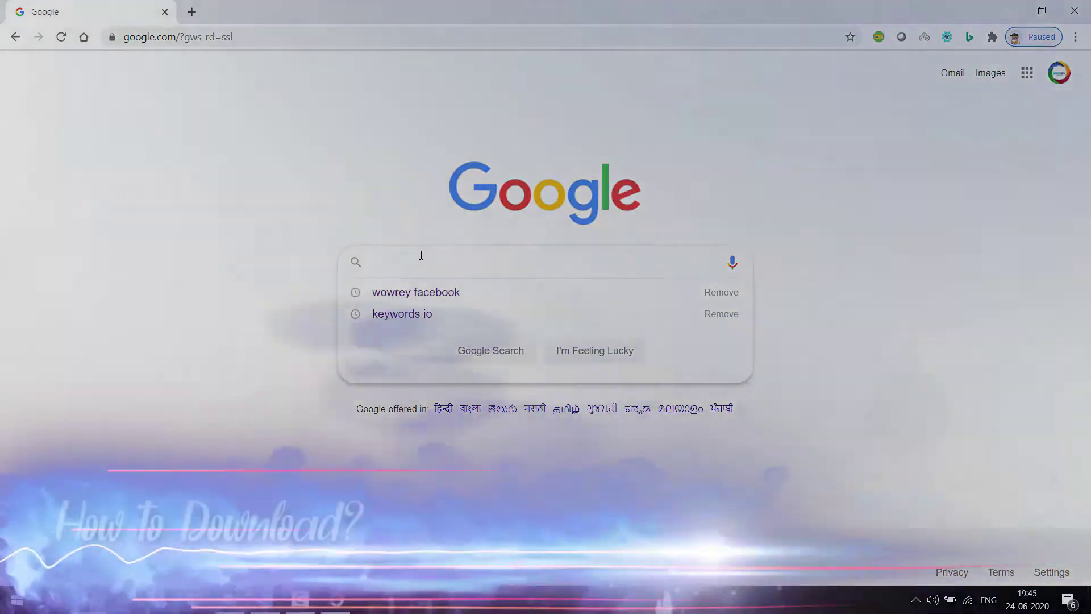
type("photoscape")
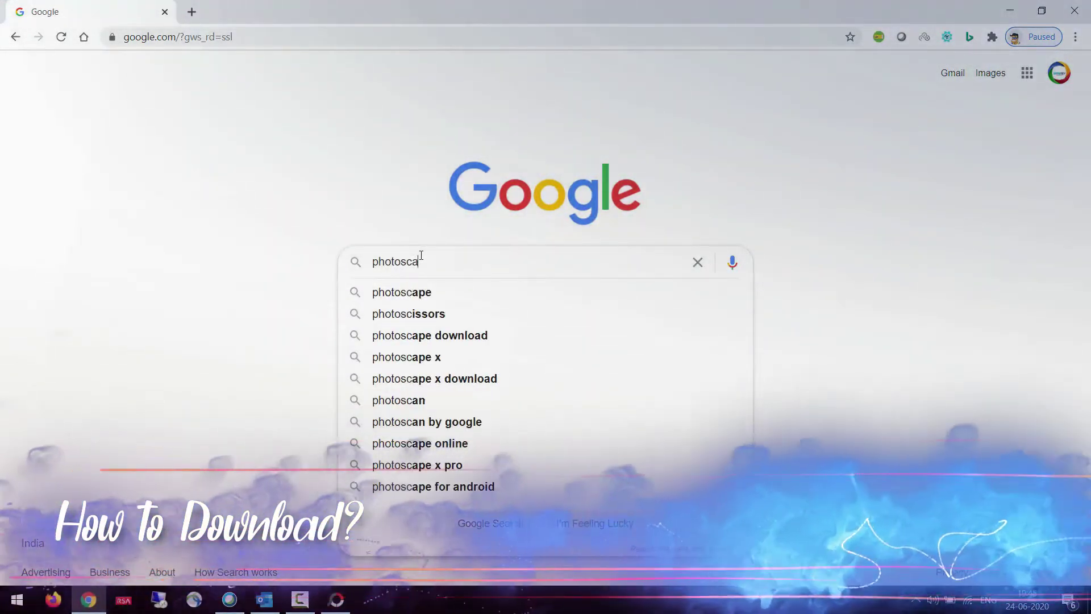
type(" X")
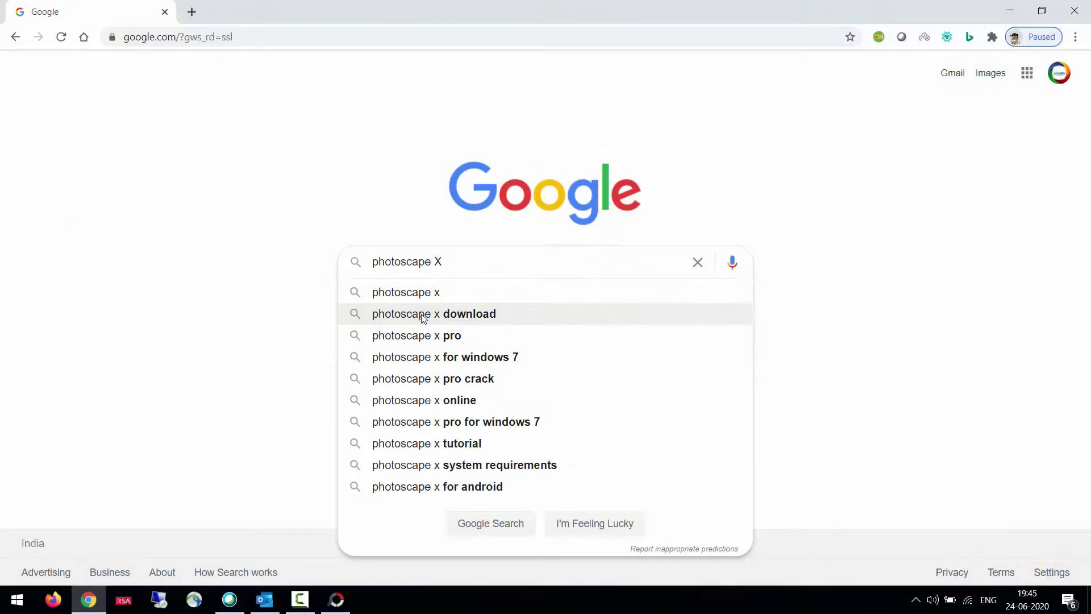
left_click(423, 315)
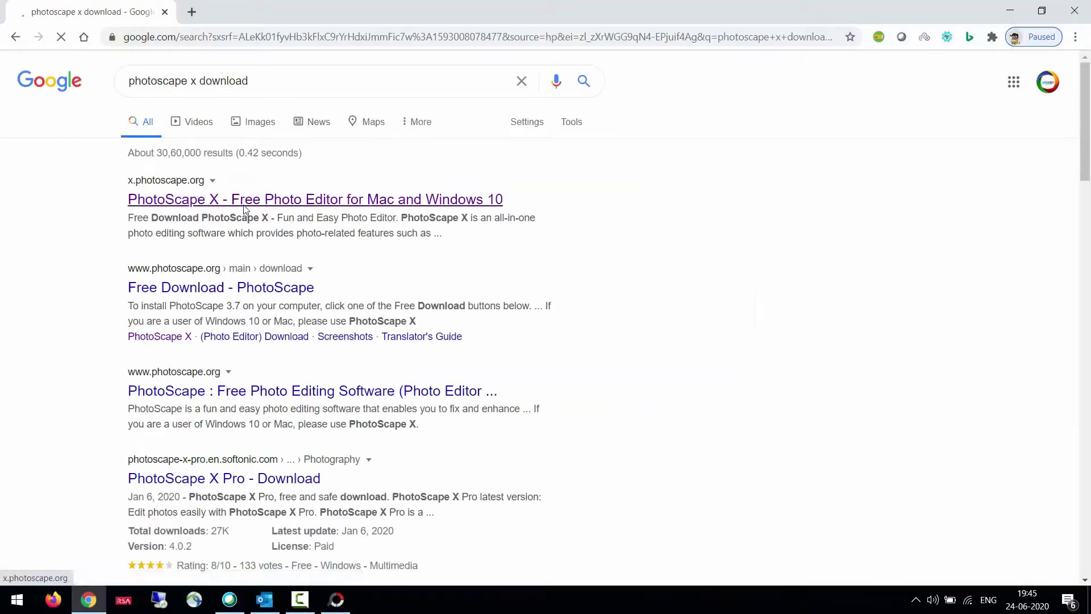
- Open the official x.photoscape.org site from the results and follow its Windows 10 download link
left_click(244, 208)
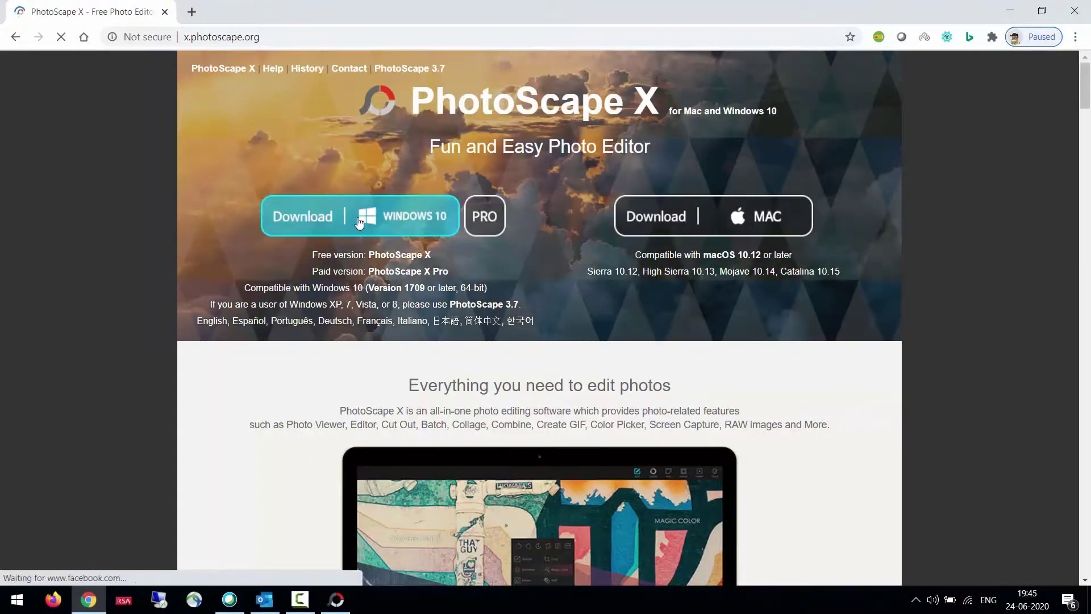
left_click(362, 221)
left_click(335, 12)
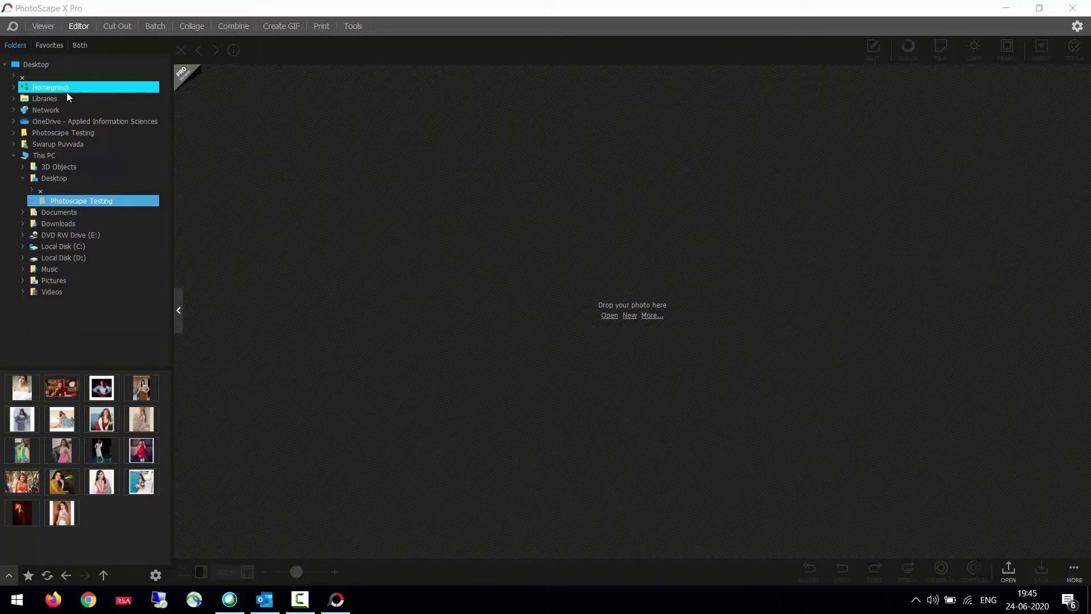
- Switch PhotoScape X to the Viewer and browse from Desktop to the Photoscape Testing folder
left_click(44, 26)
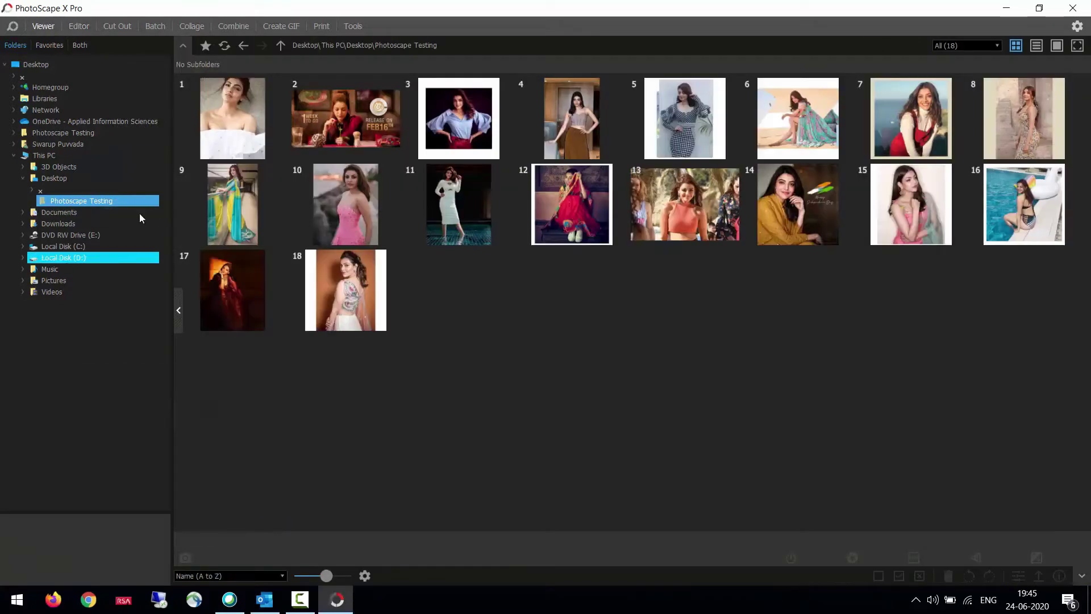
left_click(57, 180)
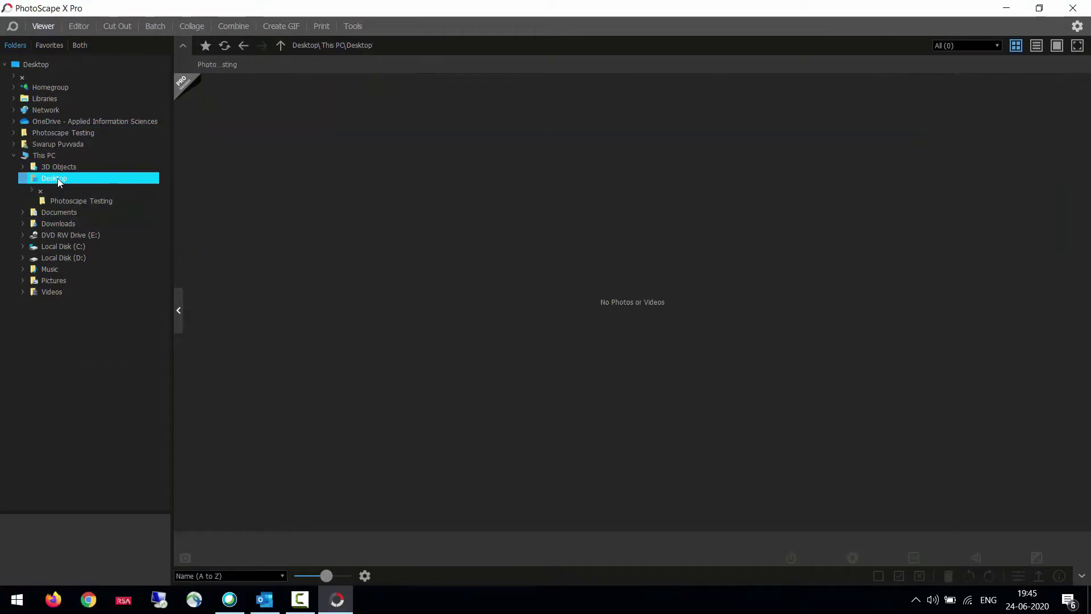
left_click(56, 198)
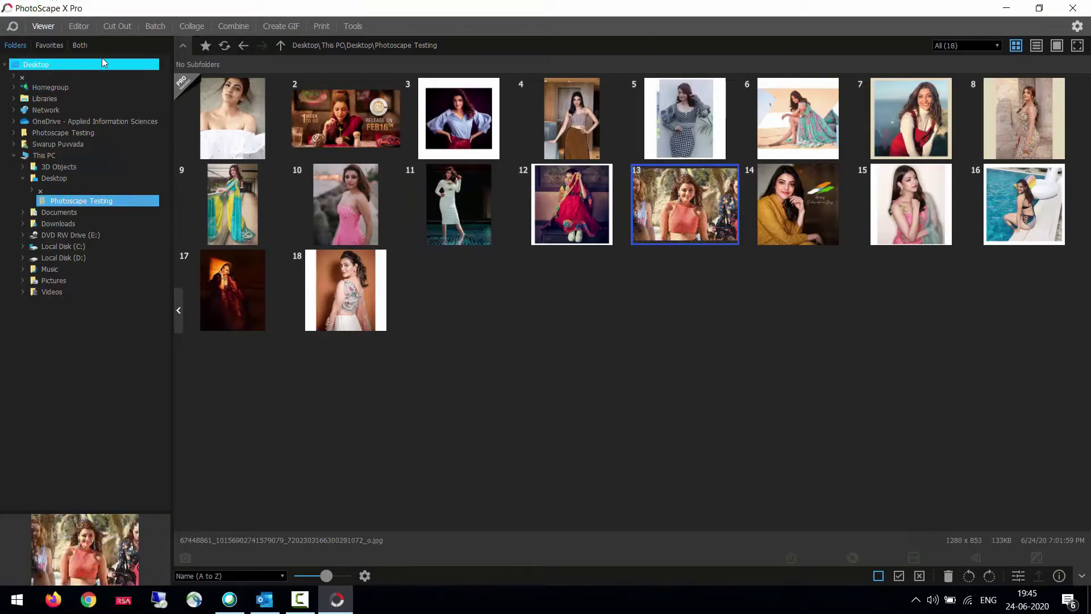
- Look briefly at the Editor, return to the Viewer and enlarge the photo thumbnails
left_click(78, 26)
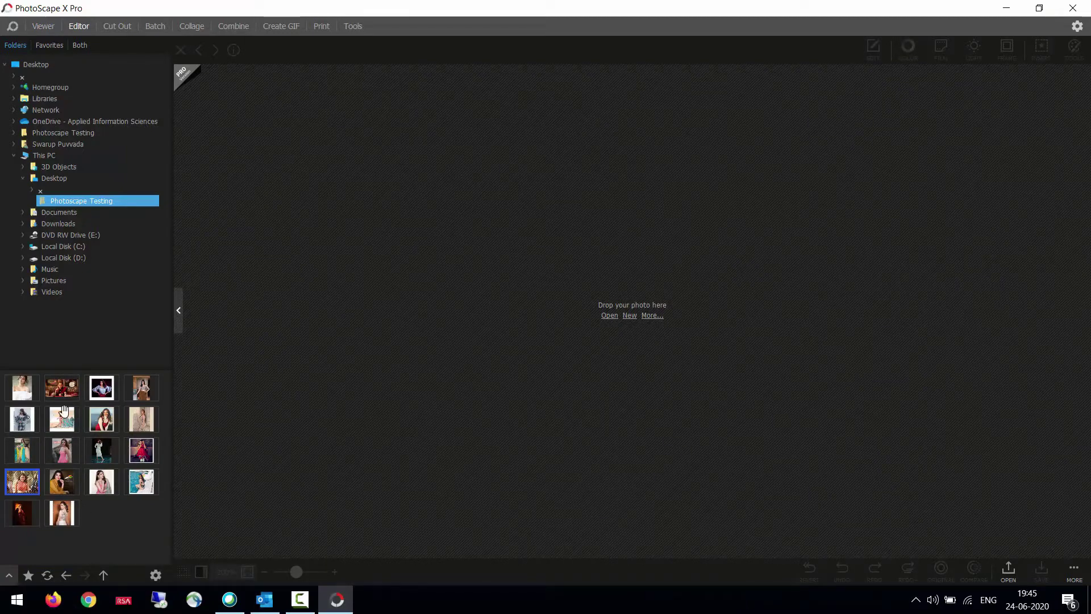
left_click(42, 30)
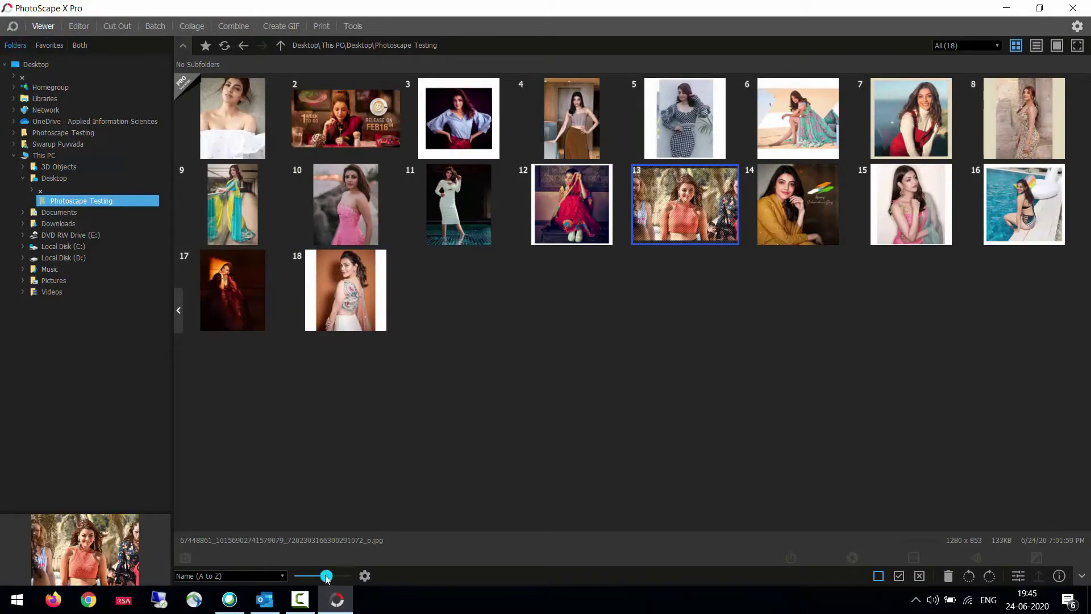
left_click_drag(327, 576, 351, 588)
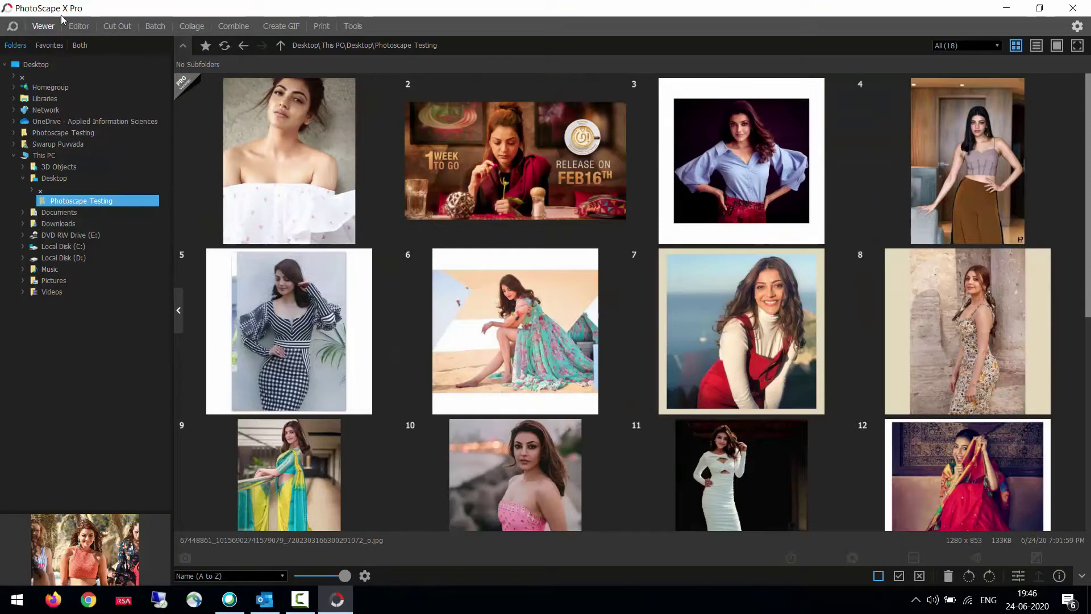
- Open the "1 Week to Go" photo in the Editor and advance to the photo of the floral dress beside the stone column
left_click(79, 26)
left_click(62, 389)
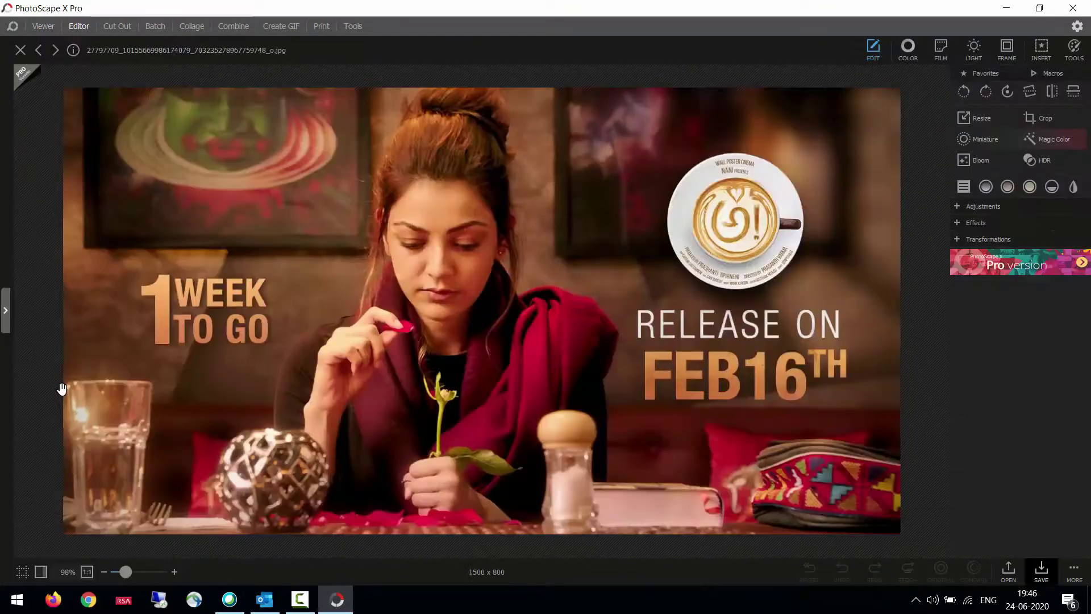
left_click(55, 50)
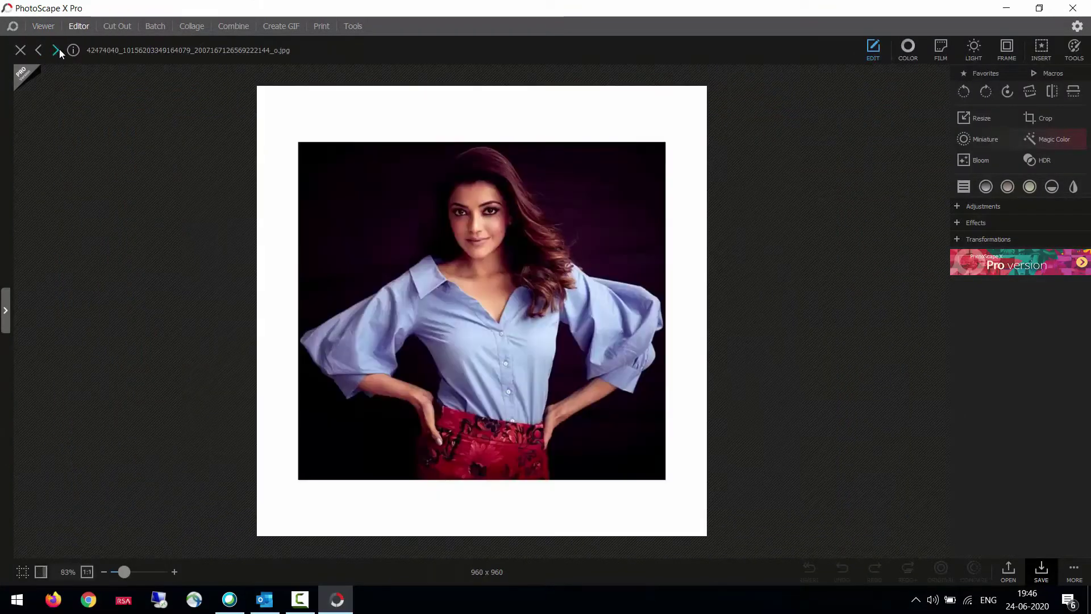
left_click(55, 51)
left_click(54, 51)
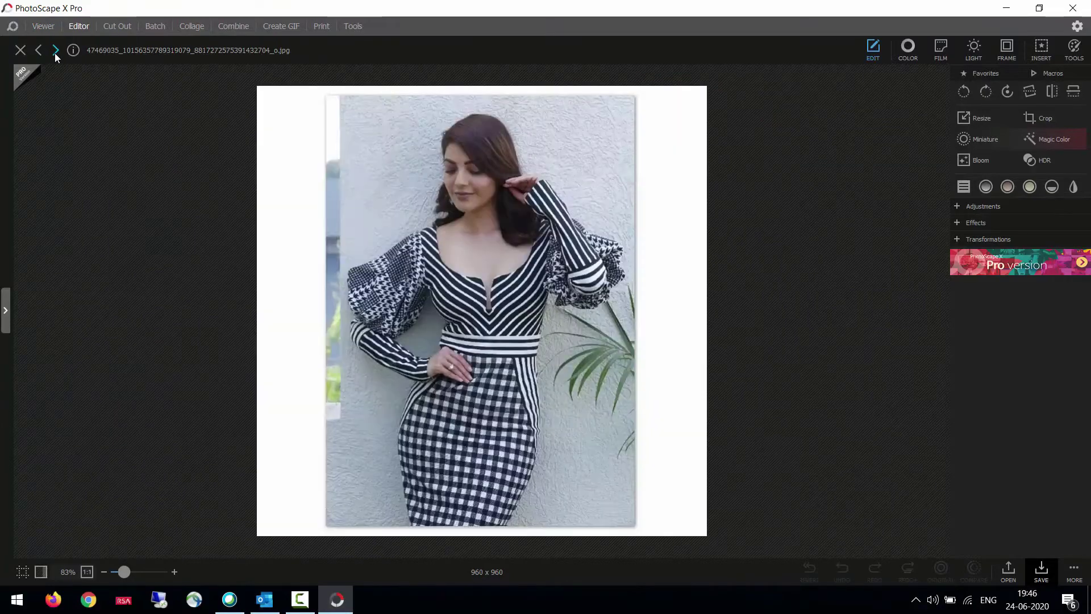
left_click(55, 51)
left_click(54, 51)
left_click(55, 51)
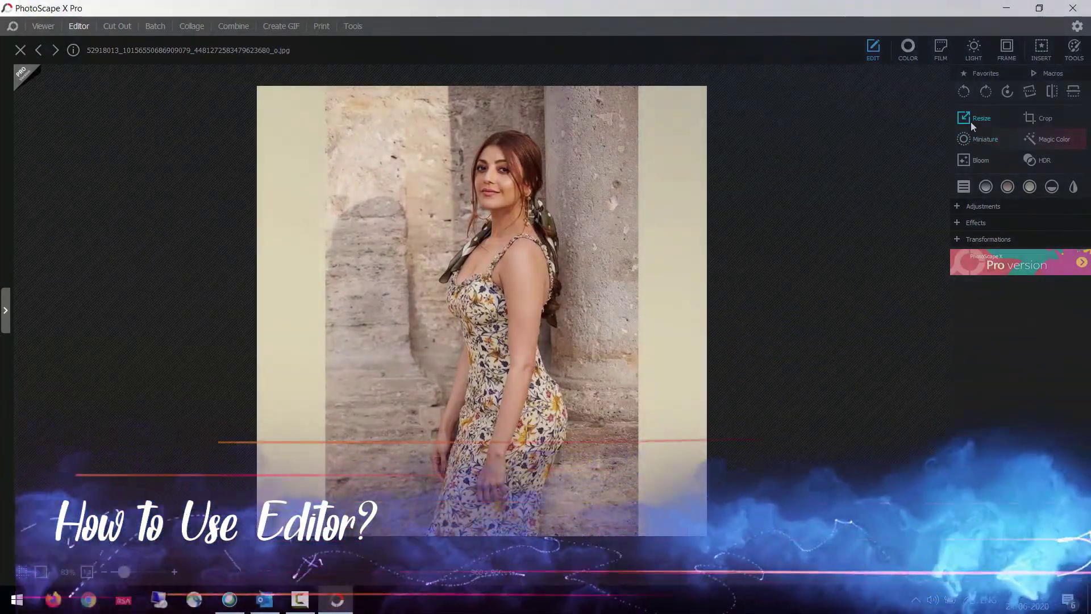
- Look over the Resize options for the photo and close them without applying anything
left_click(970, 121)
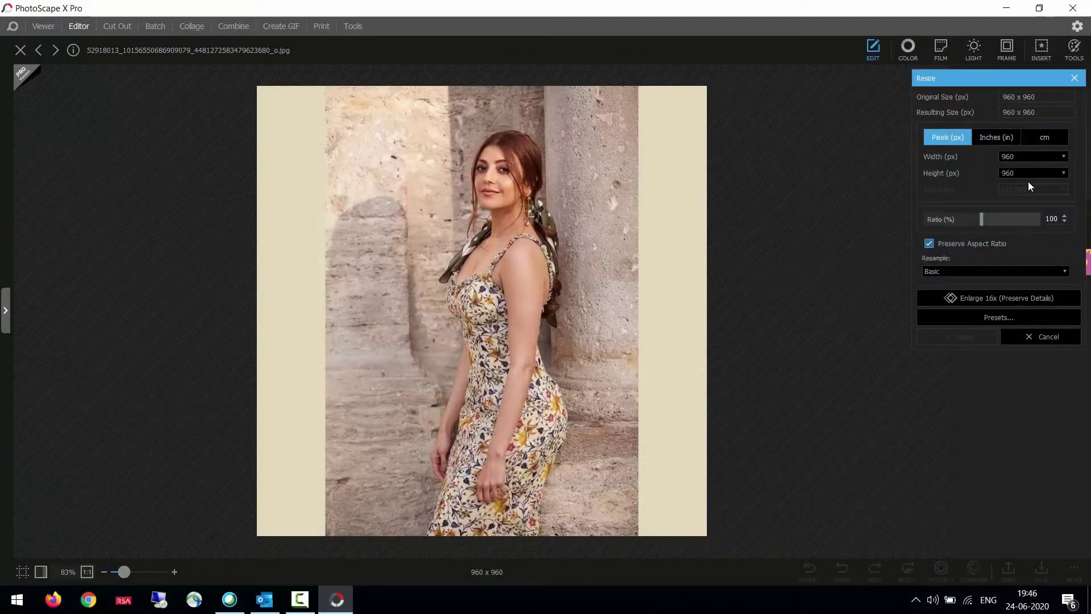
left_click(1074, 78)
- Crop the photo to a 1 x 1 area of about 622 x 622 px around the woman's head and upper body
left_click(1031, 121)
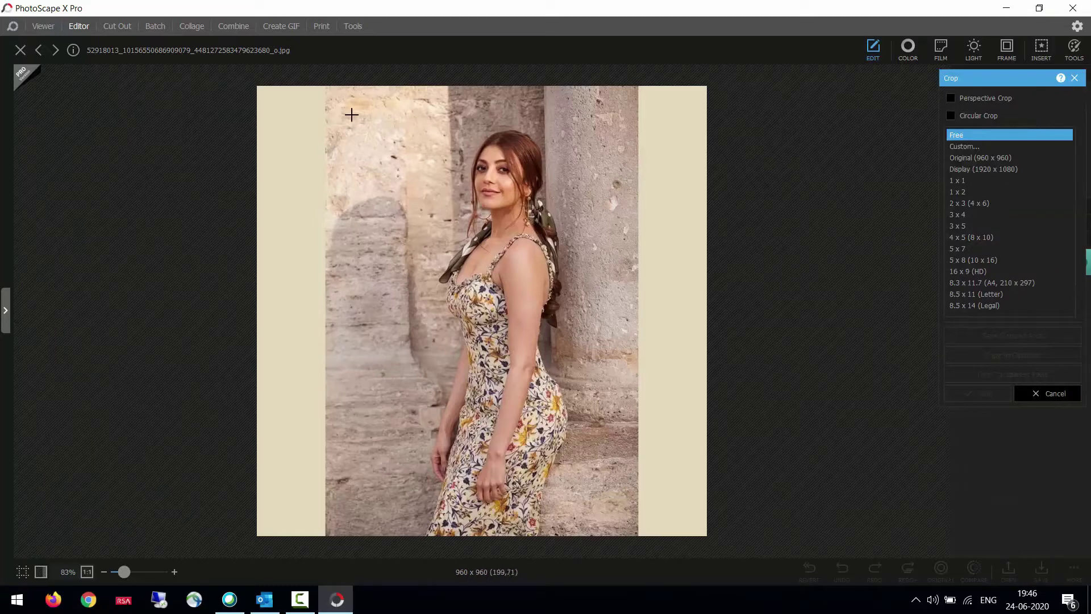
left_click_drag(357, 90, 637, 419)
left_click(966, 182)
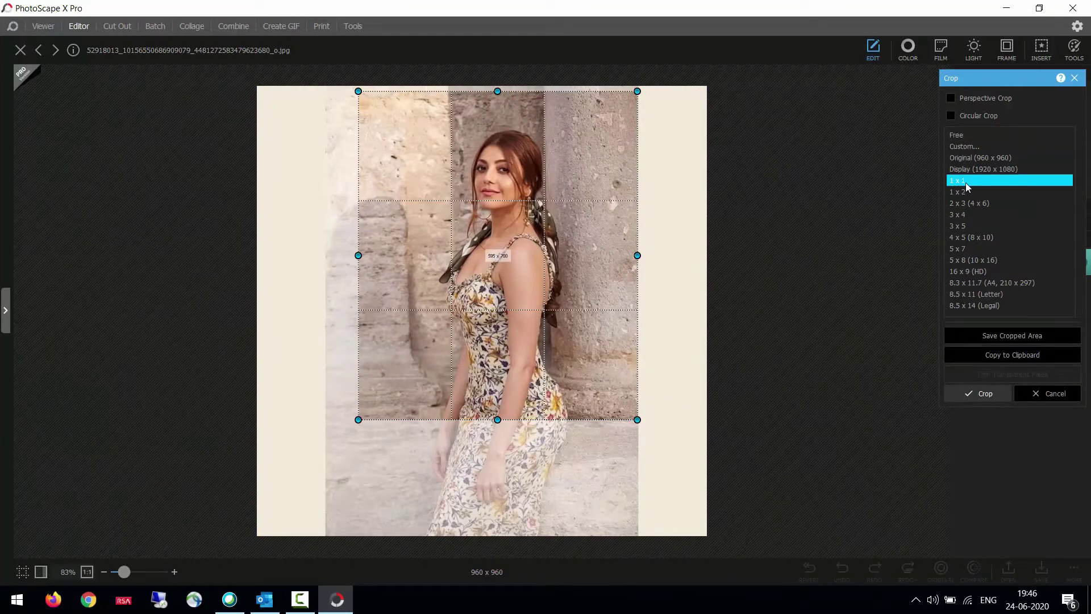
left_click_drag(341, 101, 709, 392)
left_click_drag(588, 263, 587, 270)
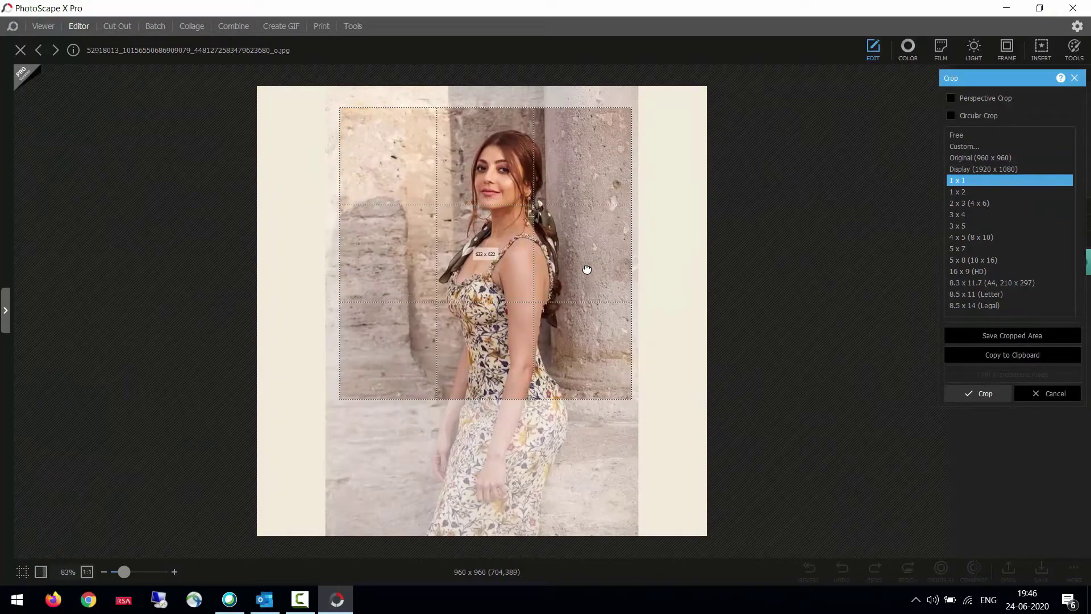
key("Return")
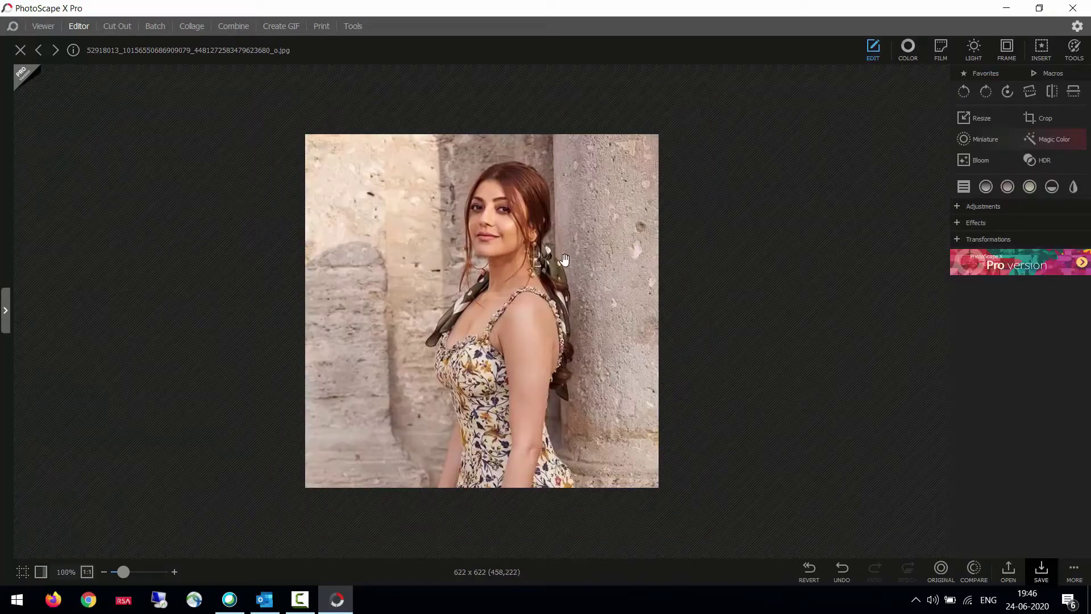
- Try the quick color filters on the cropped photo, including Bandicoot, negative and Black & White
left_click(983, 188)
left_click(1030, 189)
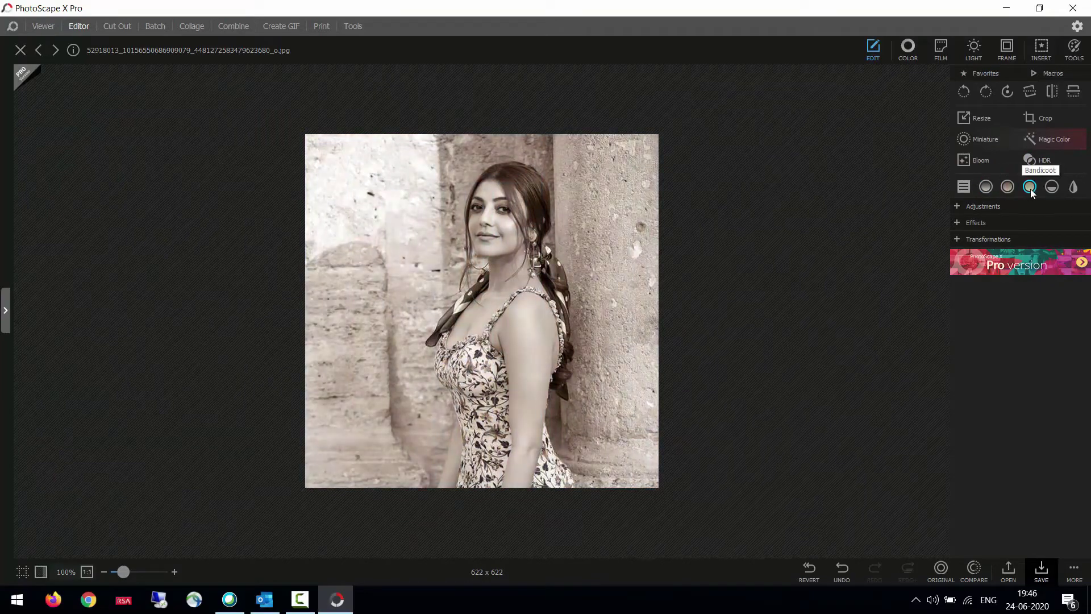
left_click(1051, 189)
left_click(1074, 188)
left_click(1051, 188)
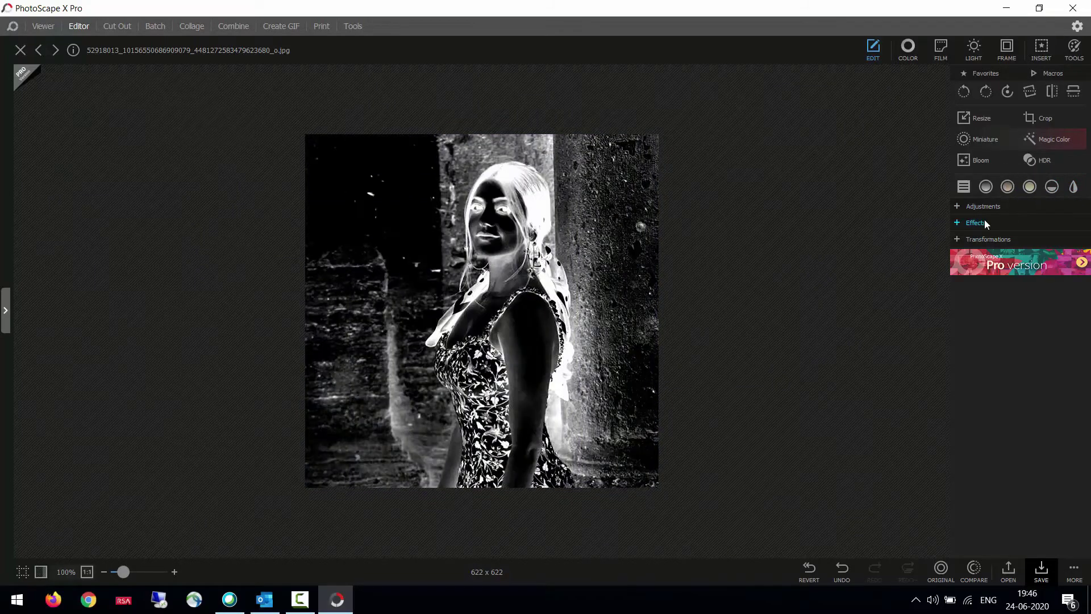
- Undo the latest filters, including Black & White, and revert the photo to its uncropped original
left_click(842, 568)
left_click(842, 568)
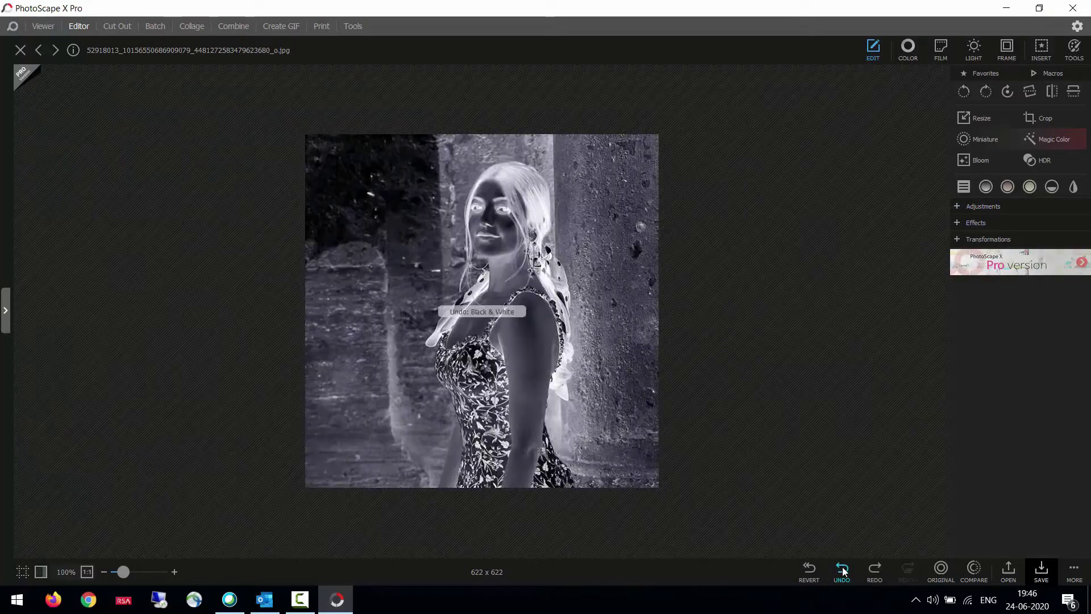
left_click(808, 569)
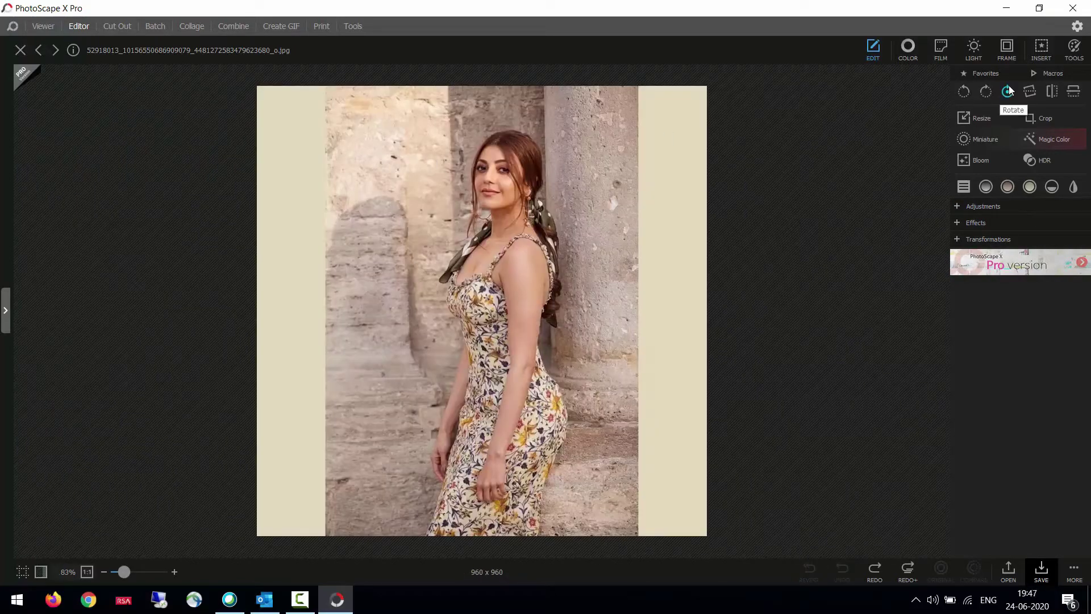
- Crop the photo with the Free ratio to about 633 x 956 px, removing the cream side borders
left_click(1017, 125)
left_click(1079, 83)
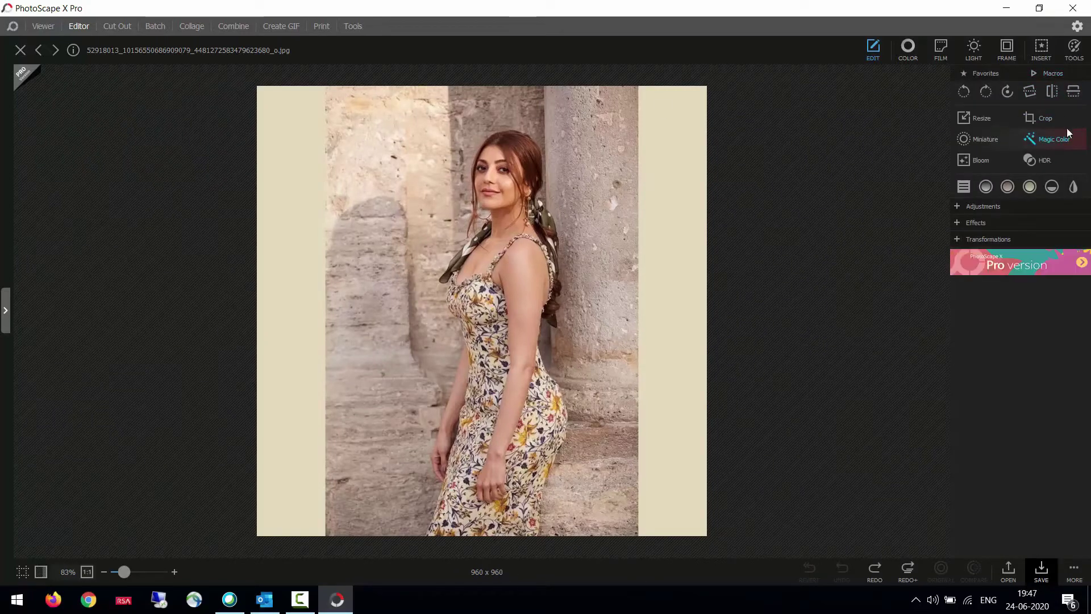
left_click(1046, 118)
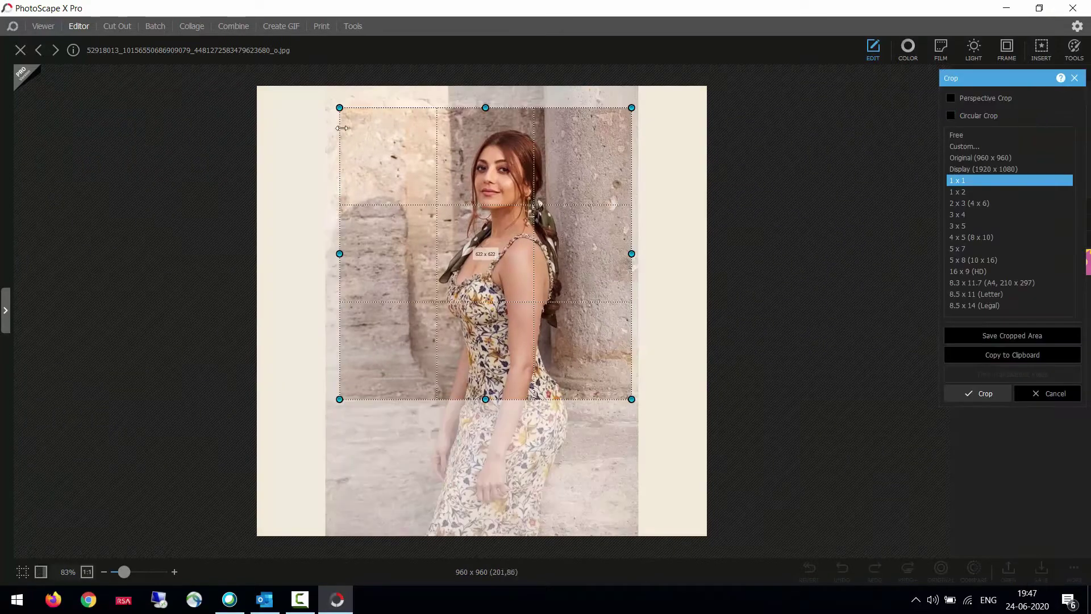
left_click(966, 137)
left_click_drag(334, 89, 634, 531)
key("Return")
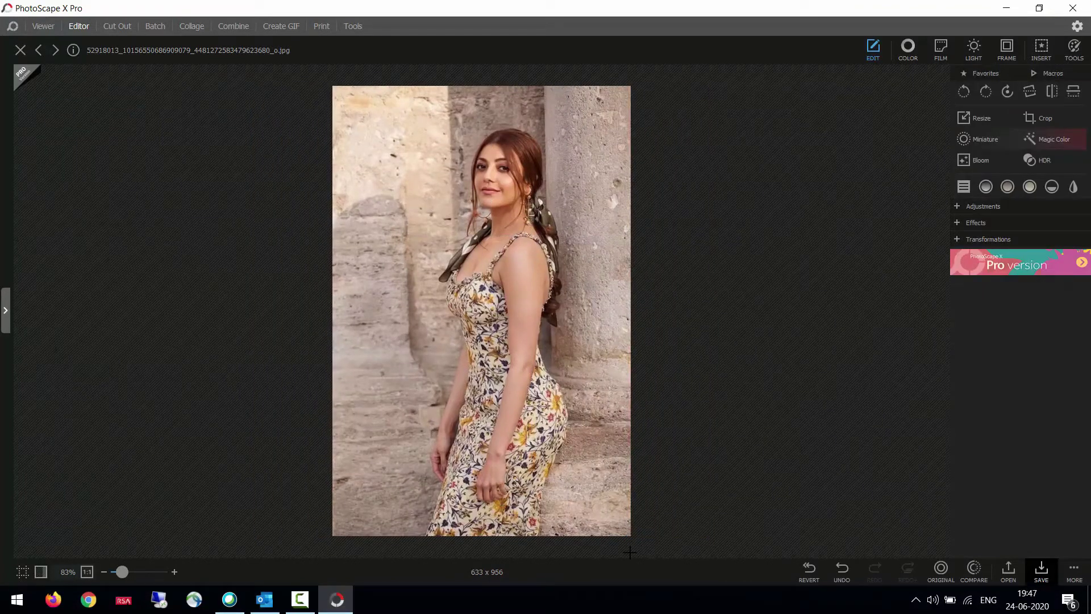
- Try a red Color Fill adjustment with Overlay blending at 50 opacity, and close it without applying
left_click(960, 205)
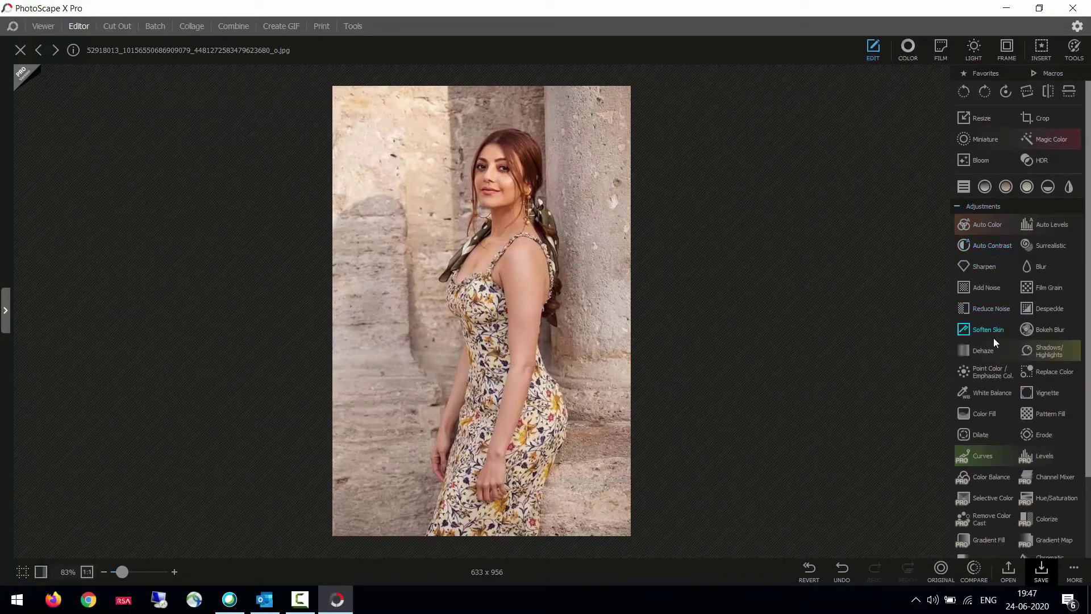
scroll(989, 352, "down", 1)
left_click(986, 403)
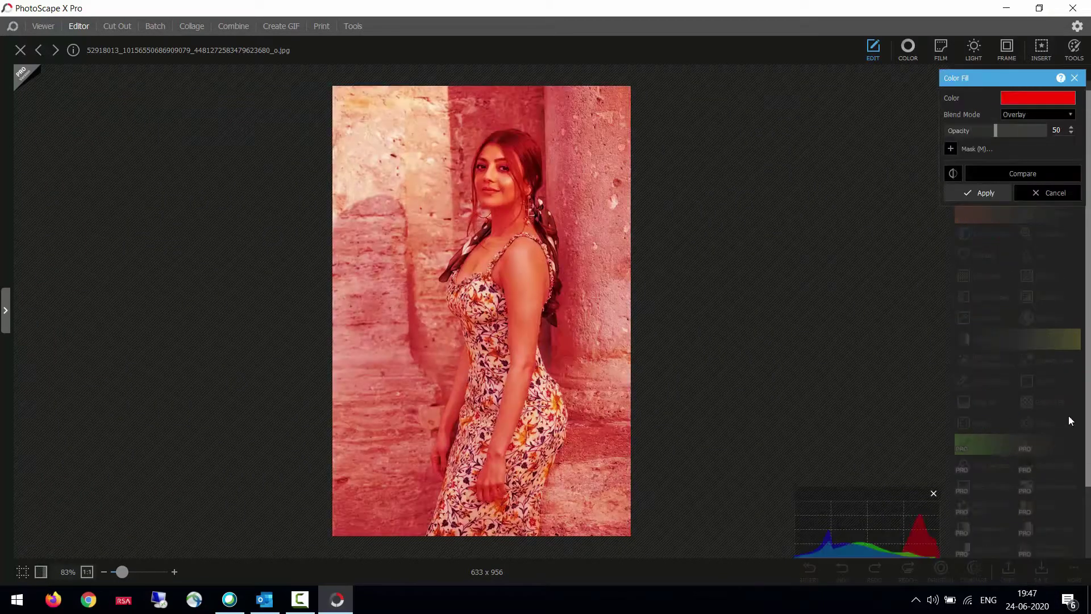
left_click(934, 494)
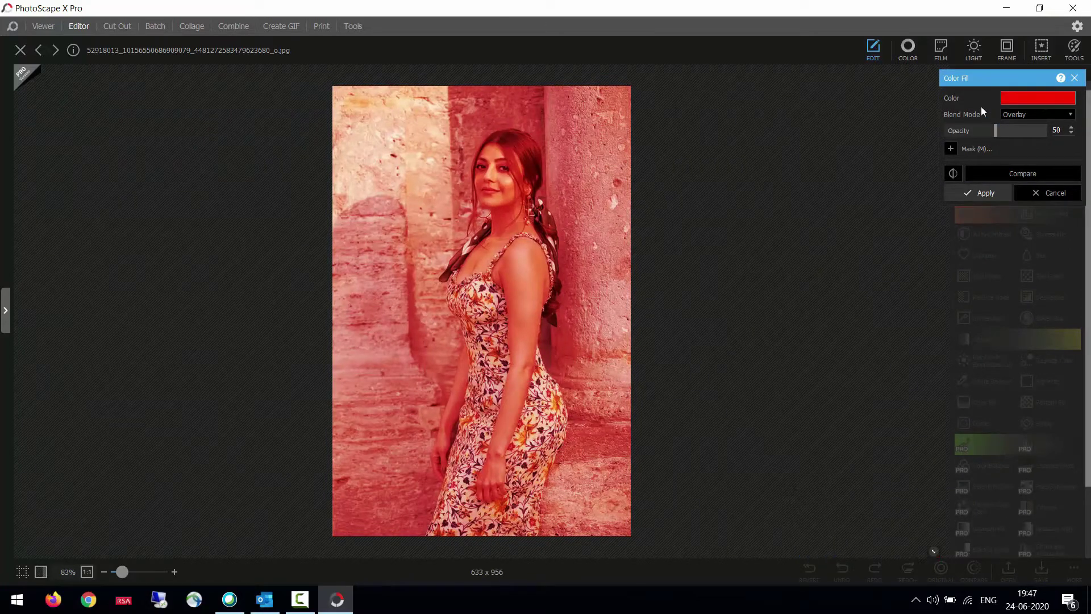
left_click(1074, 78)
- Try the Crystallize effect at amount 50 and the Edge effect on the photo, cancelling both
scroll(996, 455, "down", 2)
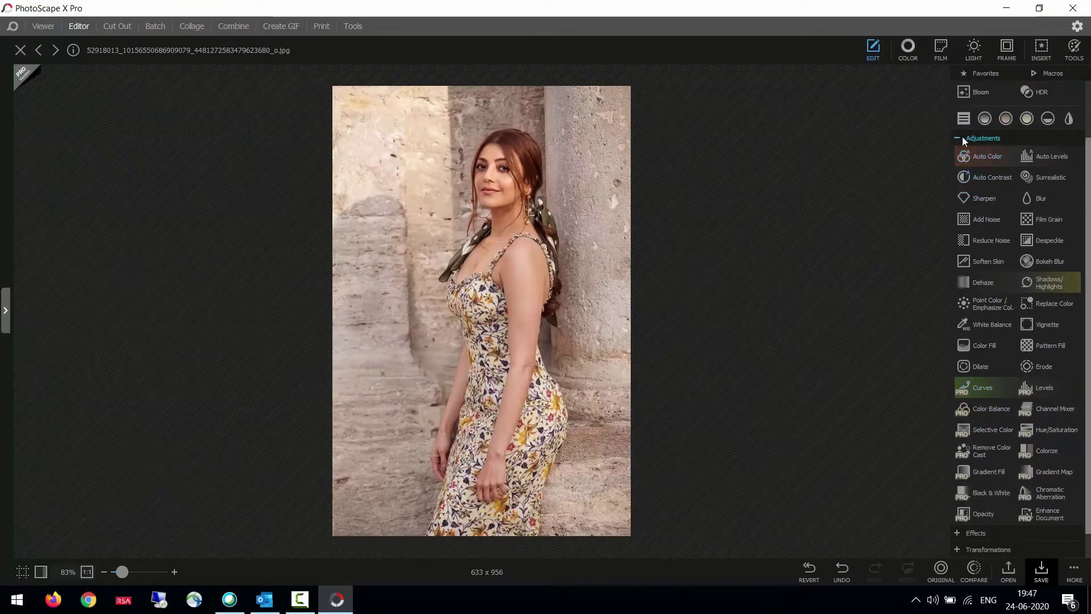
left_click(961, 137)
left_click(956, 223)
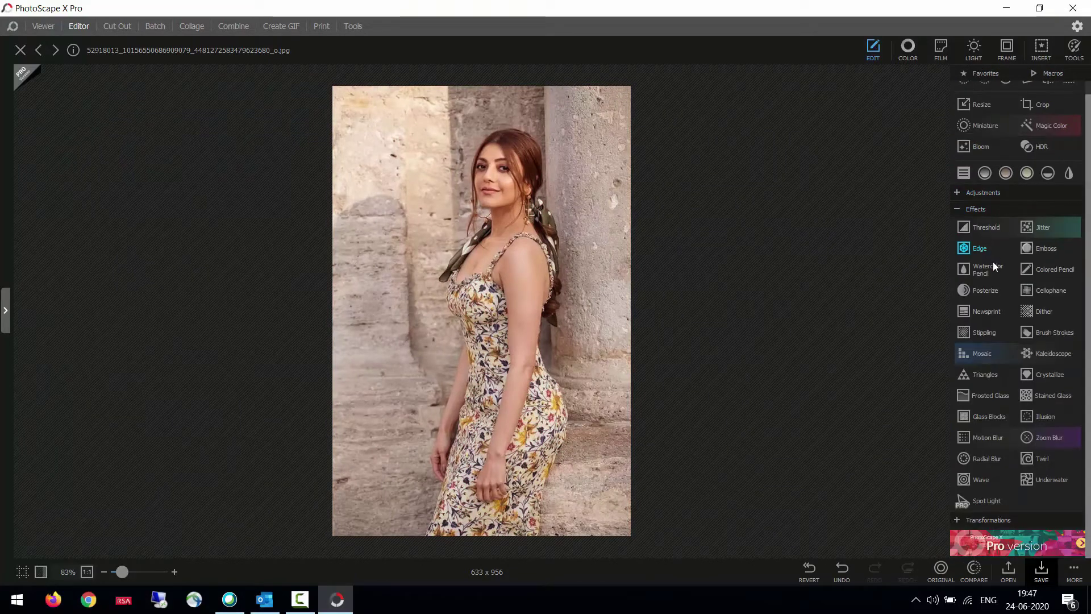
left_click(1033, 376)
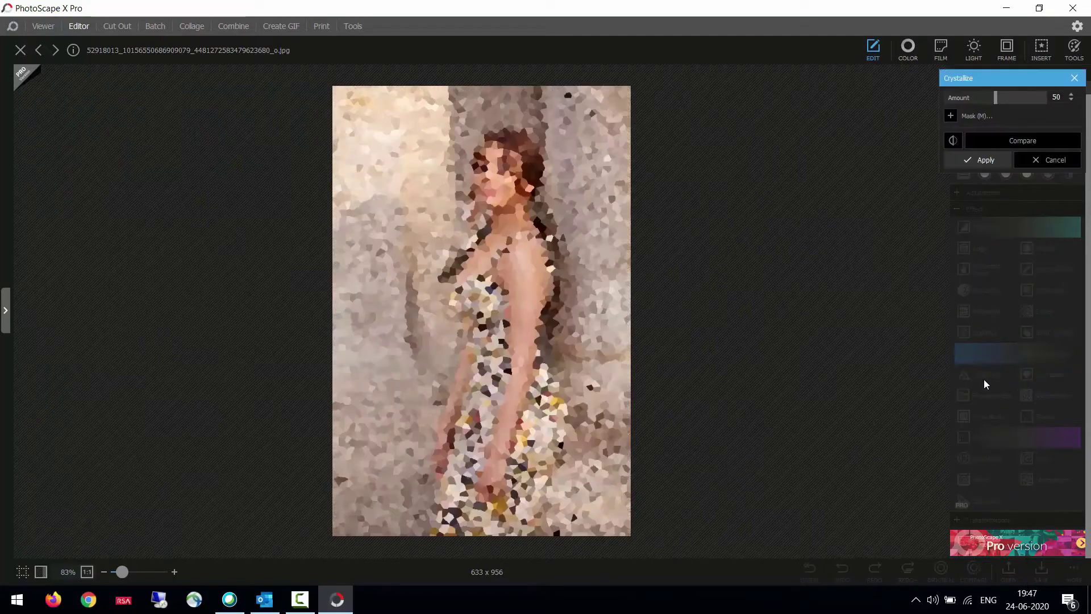
left_click(1031, 159)
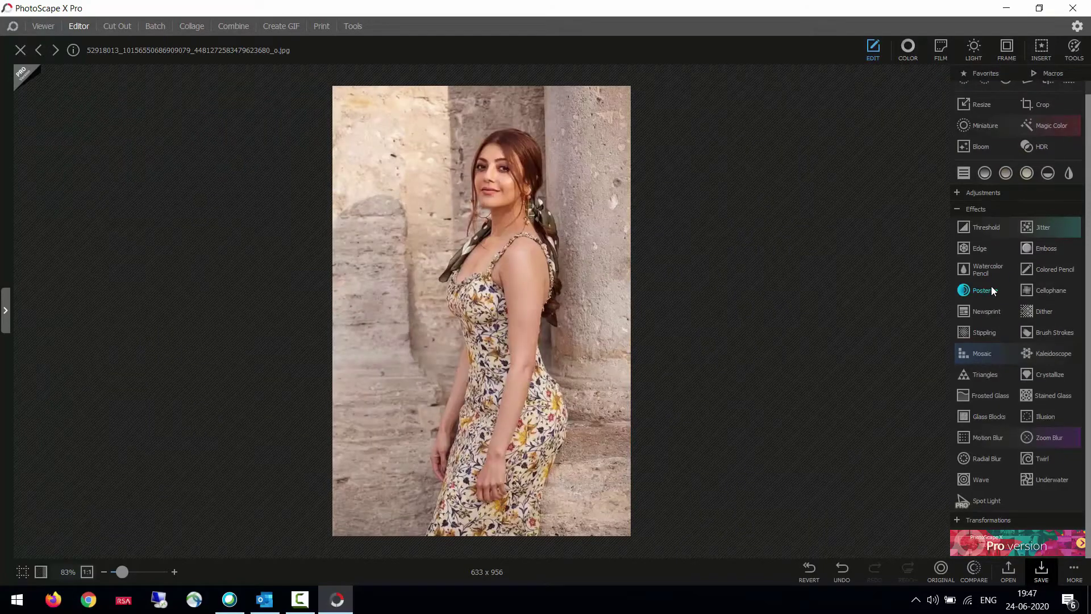
left_click(1010, 249)
left_click(1039, 176)
- Try the Offset transformation on the photo with X -23% and Y 39%, and cancel it
left_click(963, 521)
scroll(1006, 445, "down", 3)
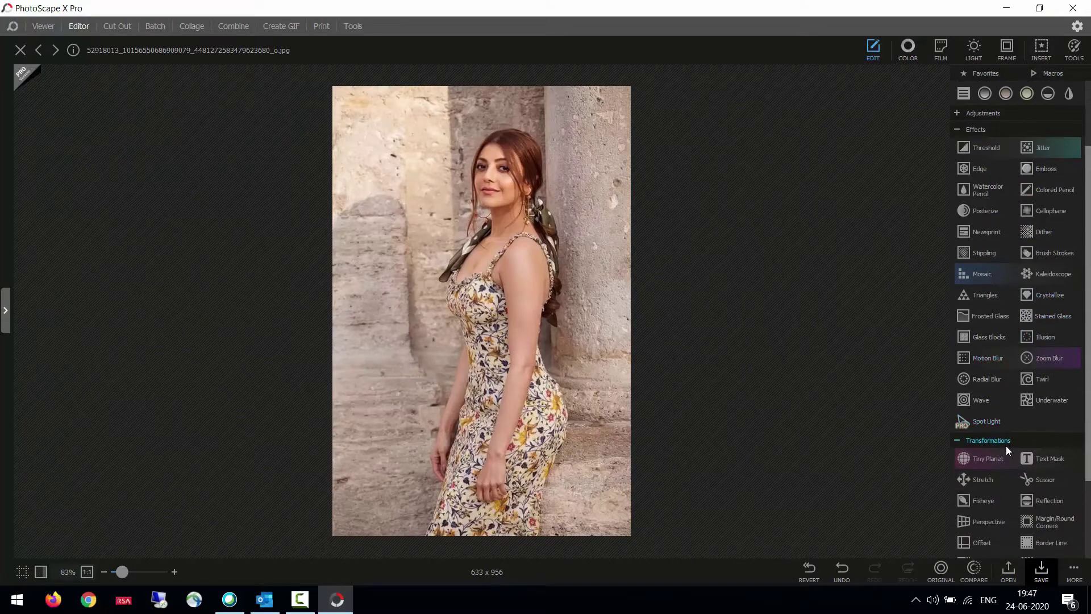
left_click(980, 468)
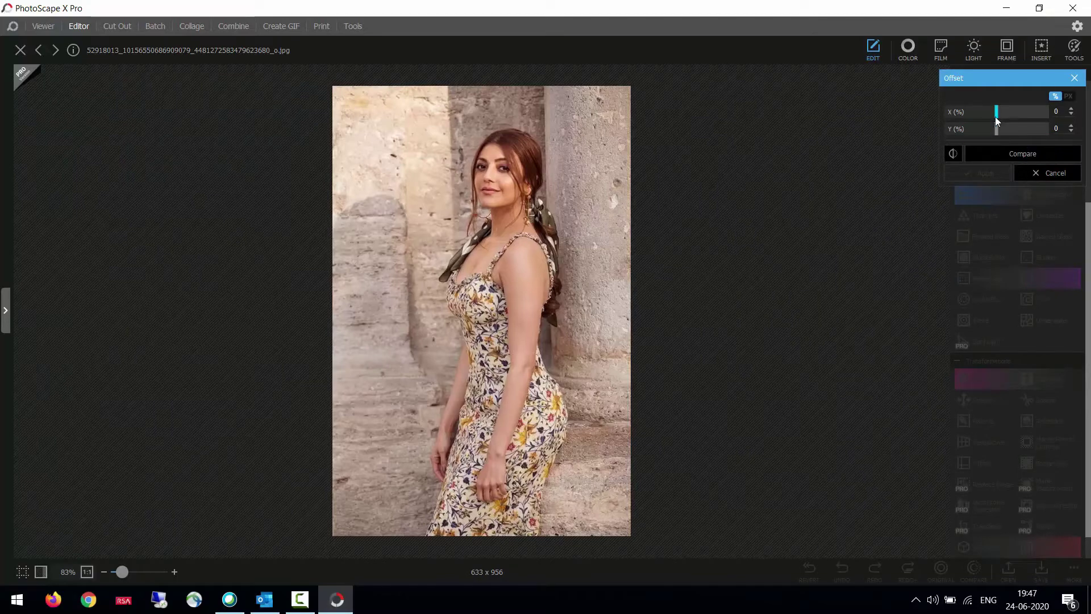
left_click_drag(995, 118, 973, 113)
left_click(1037, 129)
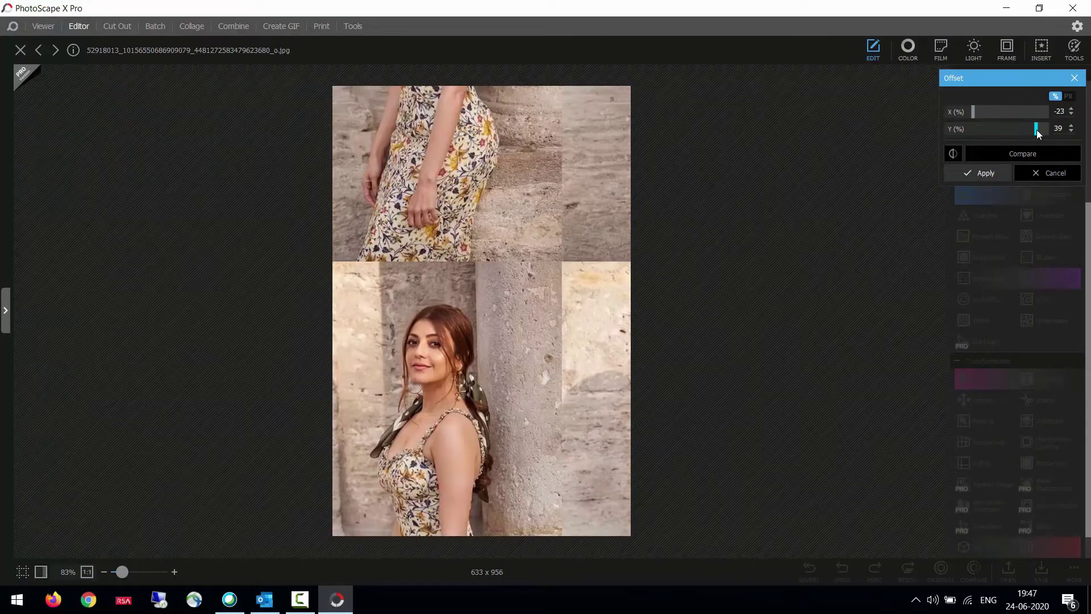
left_click(1041, 172)
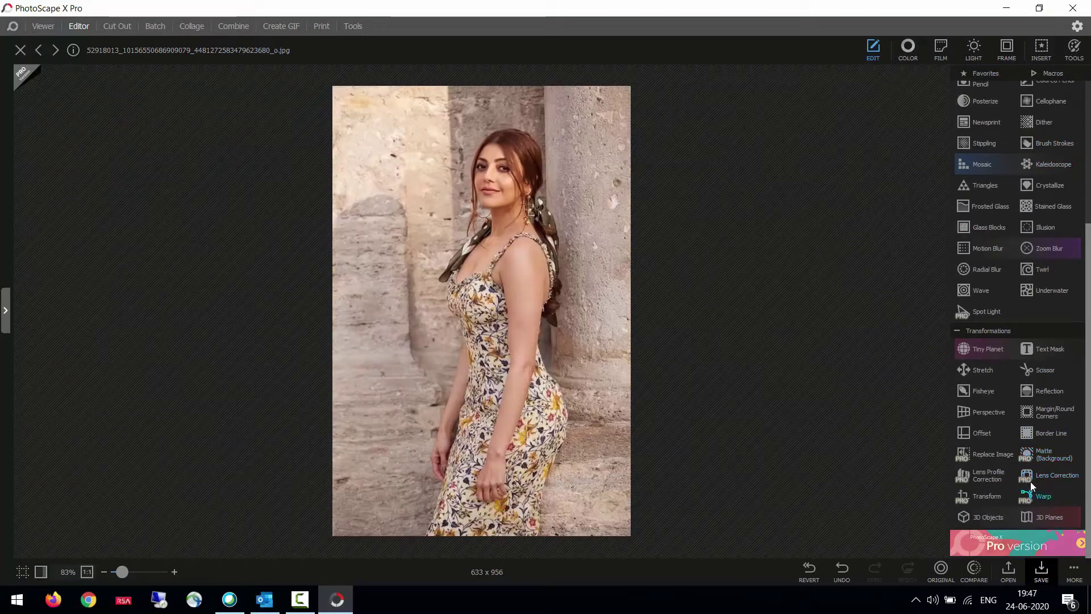
- Try to open the Lens Correction transformation and close the Pro version store window
left_click(1035, 477)
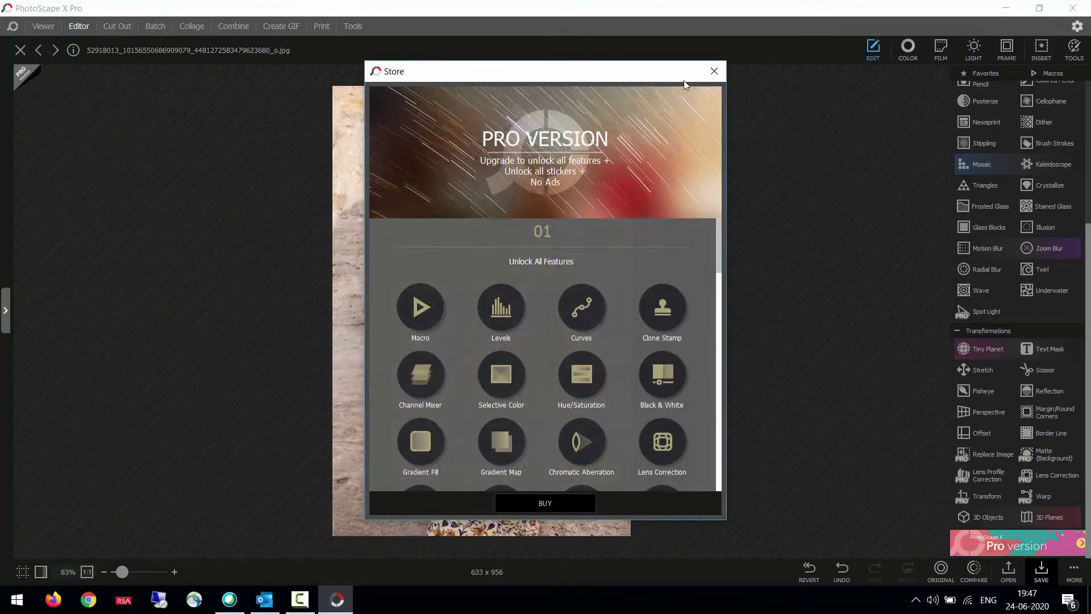
left_click(715, 71)
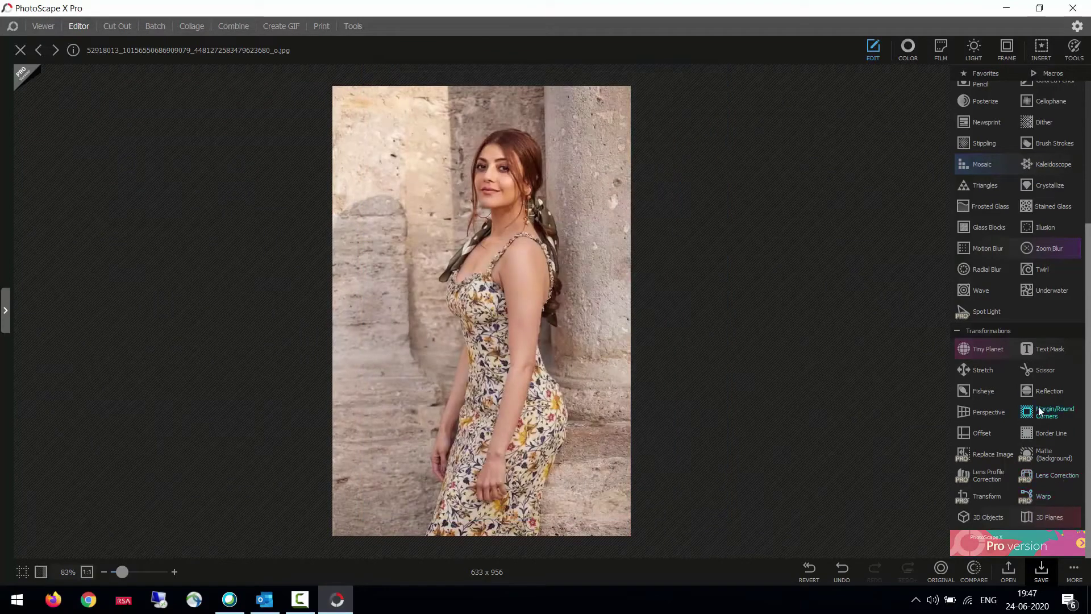
scroll(1029, 373, "up", 5)
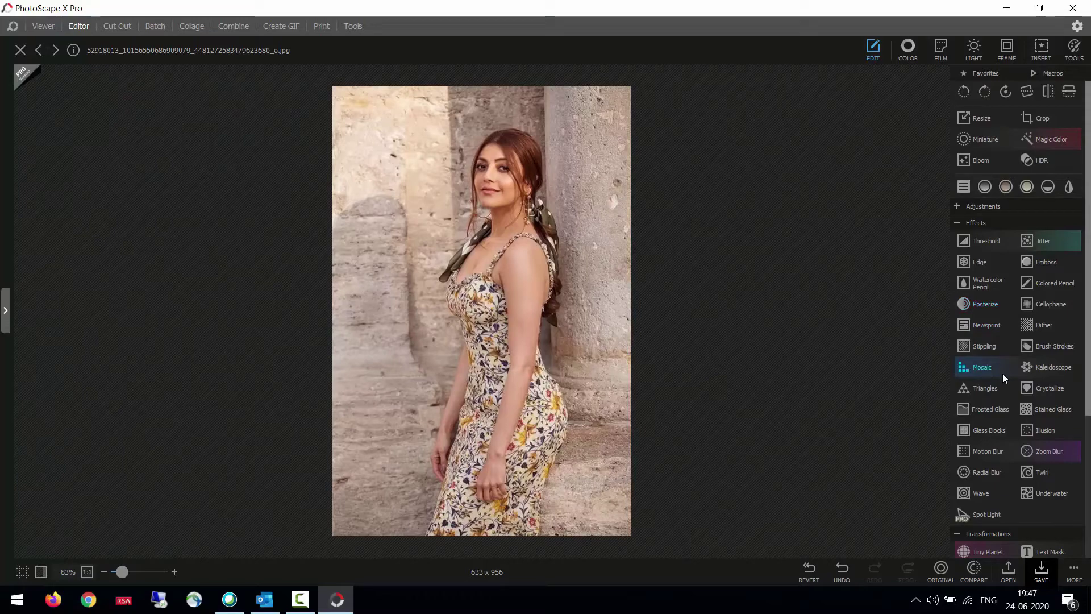
- Adjust the photo's color with contrast 17, saturation 65 and tint 1, and turn on HDR and Magic Color
left_click(907, 49)
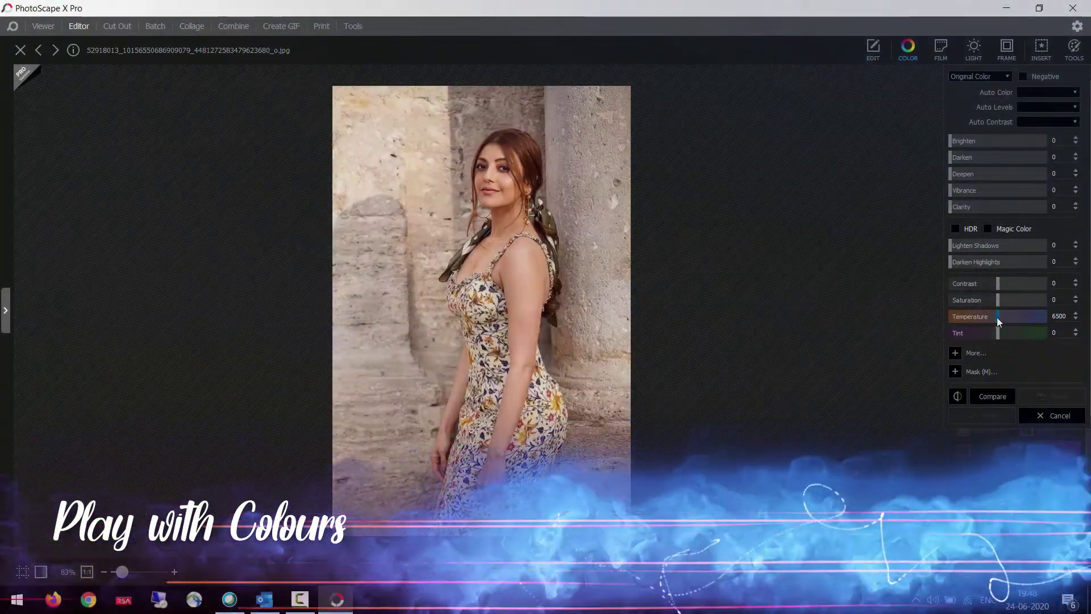
left_click_drag(997, 317, 1005, 288)
double_click(1001, 321)
left_click(956, 227)
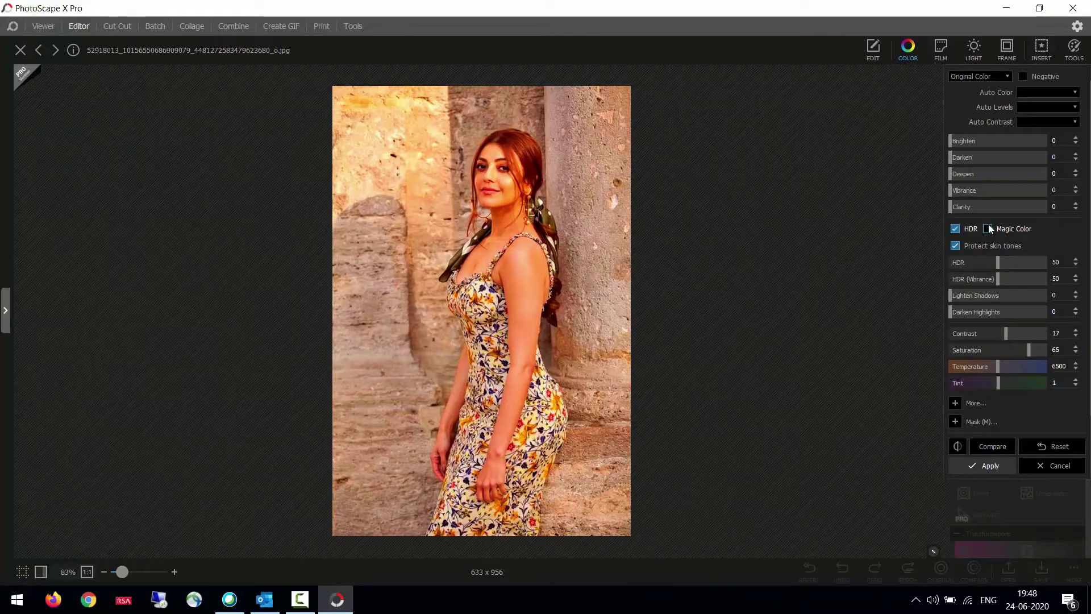
left_click(988, 228)
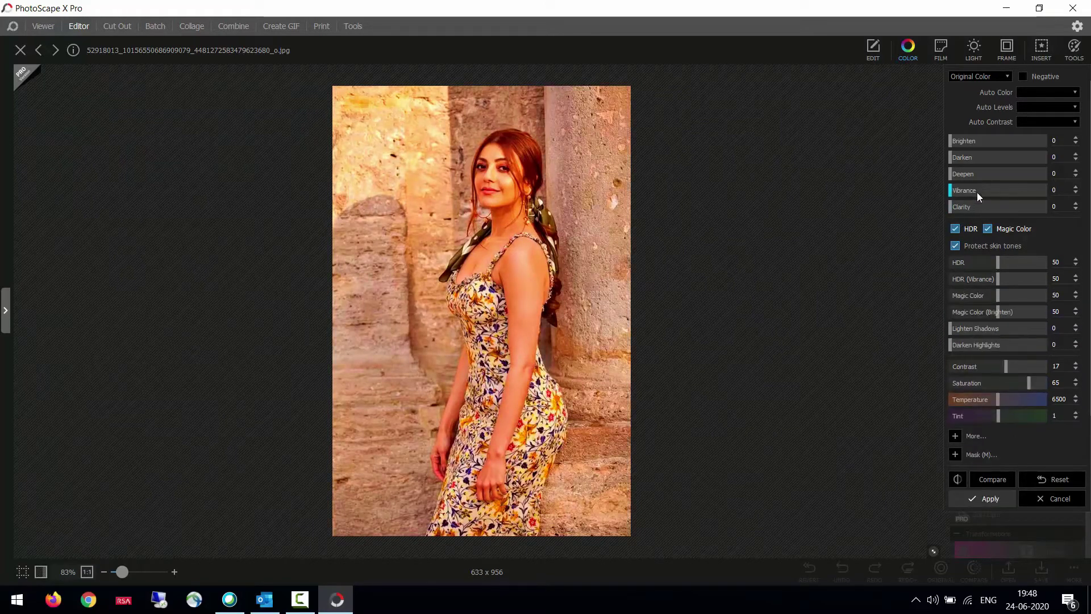
- Set vibrance to 12, try darkening the photo and return Darken to 0, and set Brighten to 26
mouse_move(980, 192)
left_mouse_down()
mouse_move(994, 193)
mouse_move(962, 197)
left_mouse_up()
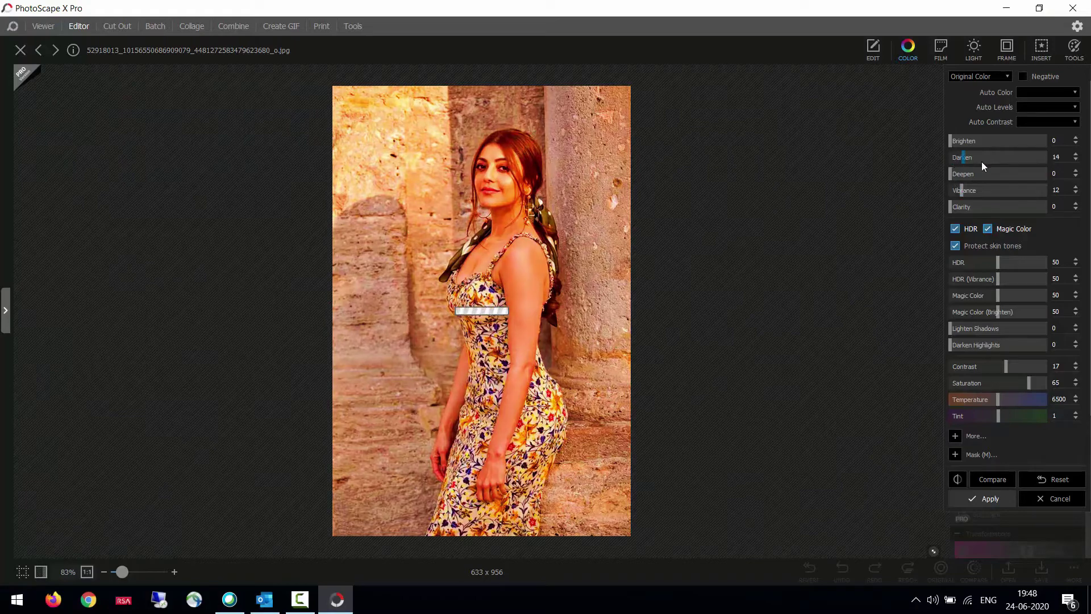
left_click_drag(980, 161, 920, 165)
left_click(975, 140)
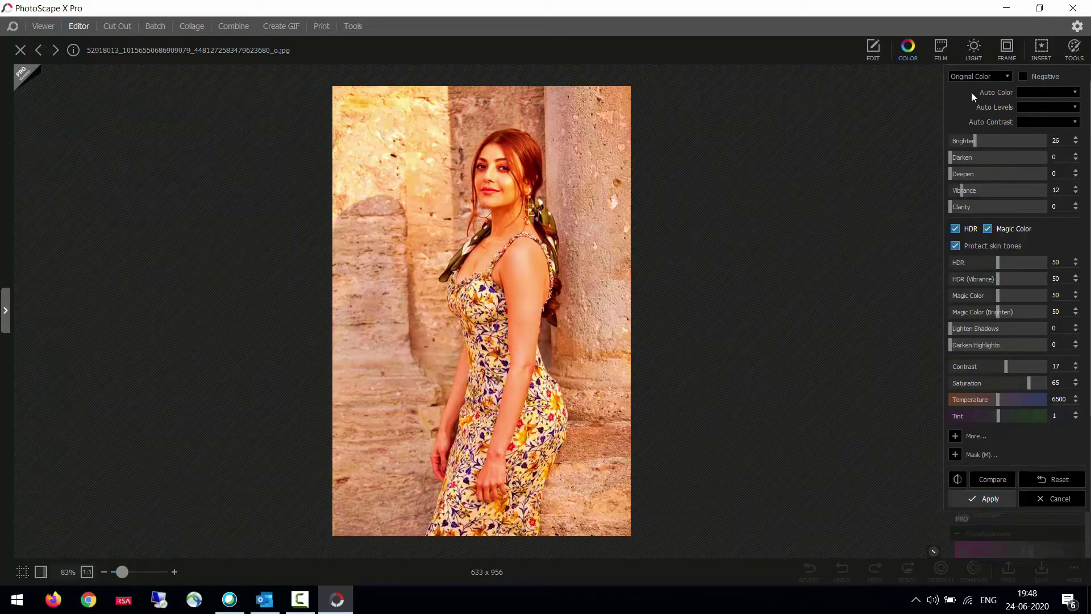
- Preview predefined Film presets on the photo, including Velvia and Agfa
left_click(941, 54)
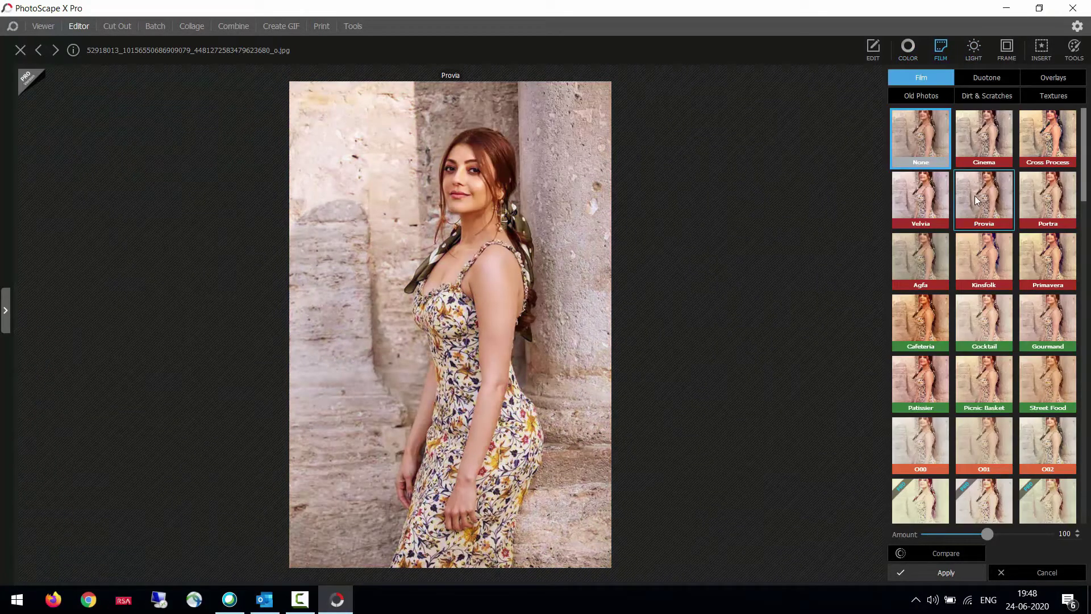
left_click(1048, 199)
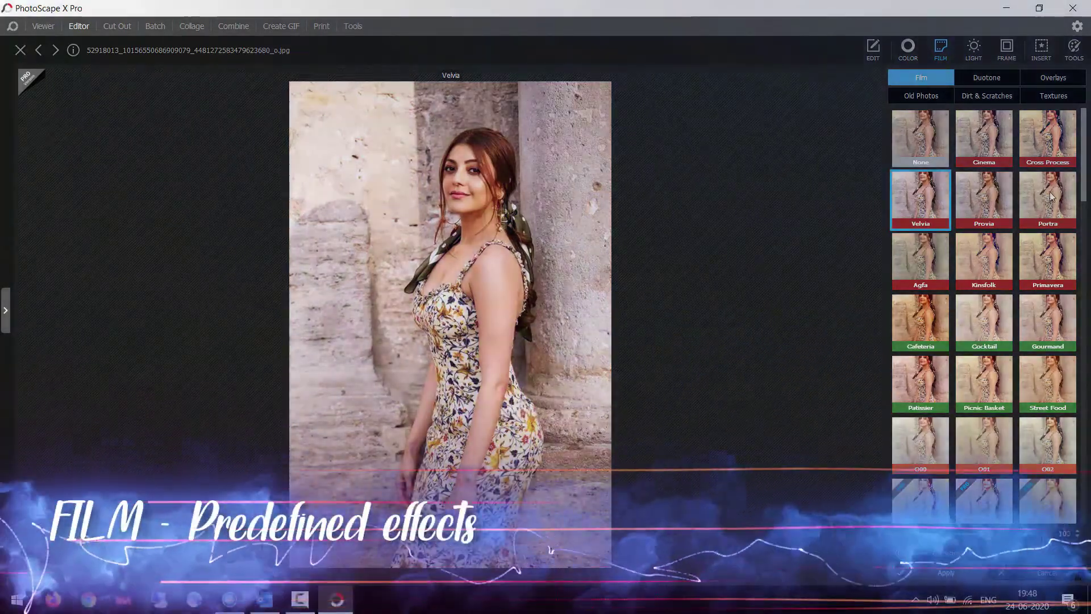
left_click(931, 253)
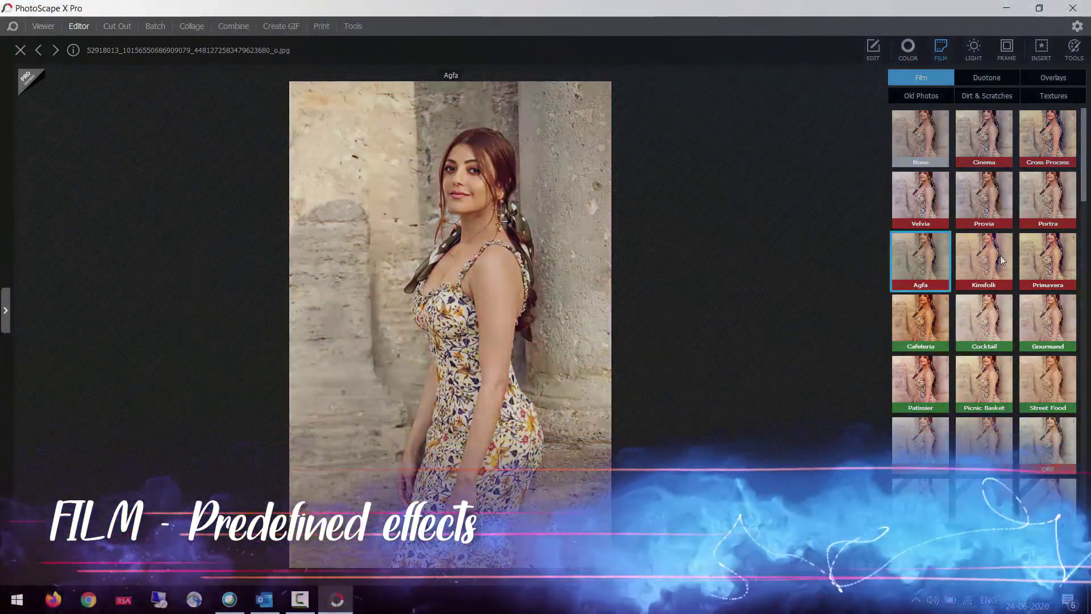
left_click(991, 134)
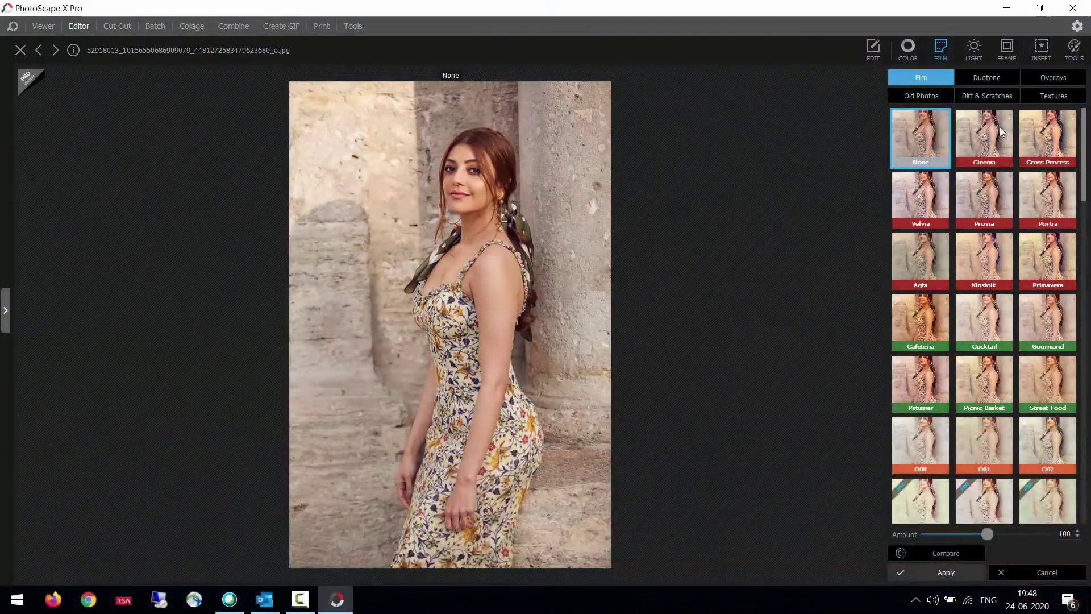
- Preview the Old Photos effects A005 and A004 and the Cinema duotone on the photo
left_click(926, 97)
left_click(928, 175)
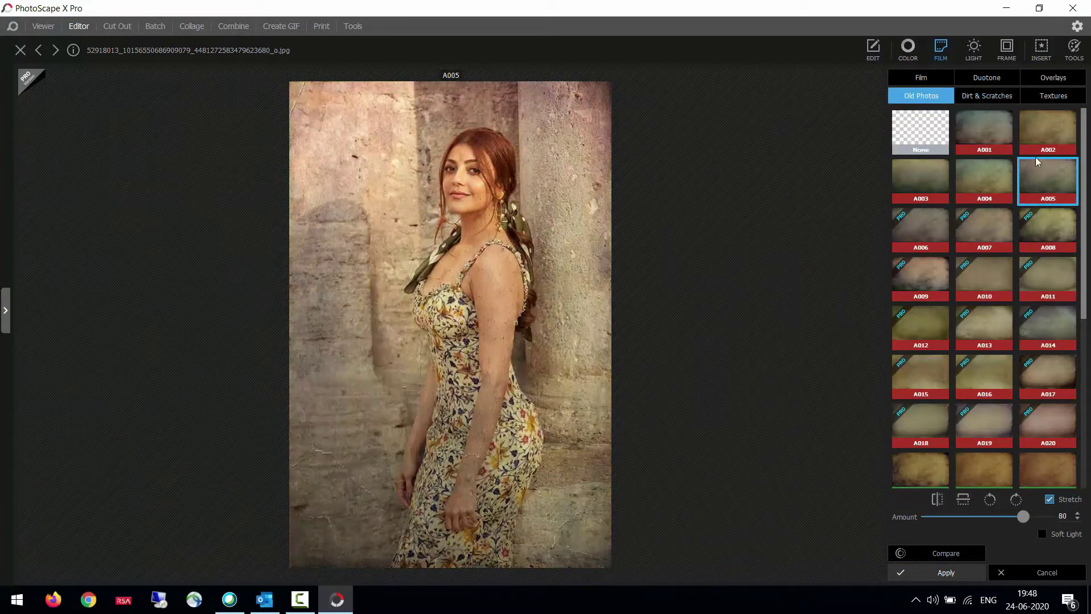
left_click(976, 128)
left_click(978, 173)
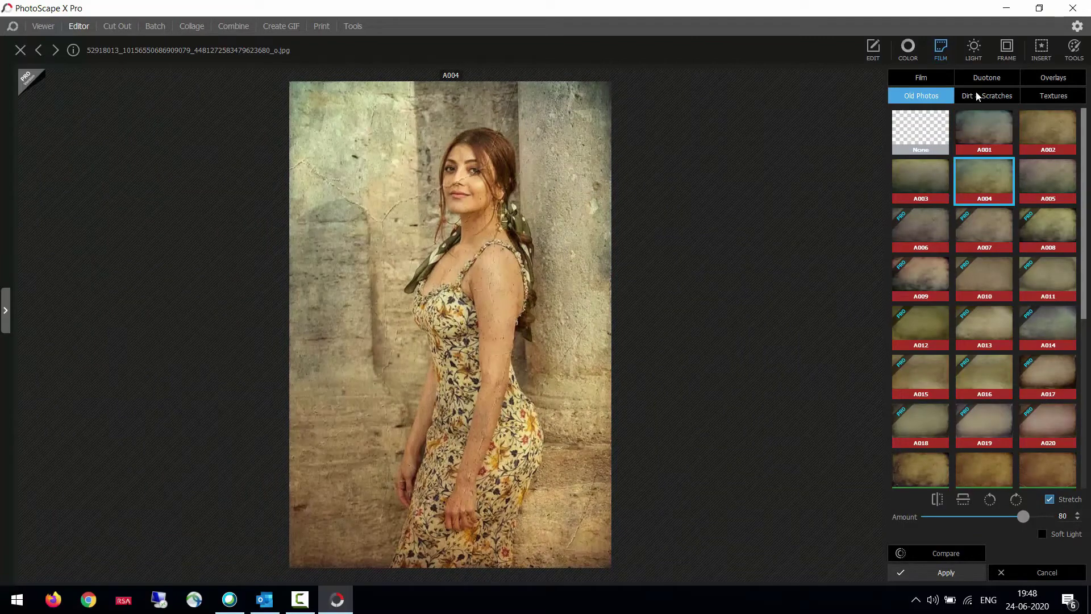
left_click(987, 81)
left_click(986, 130)
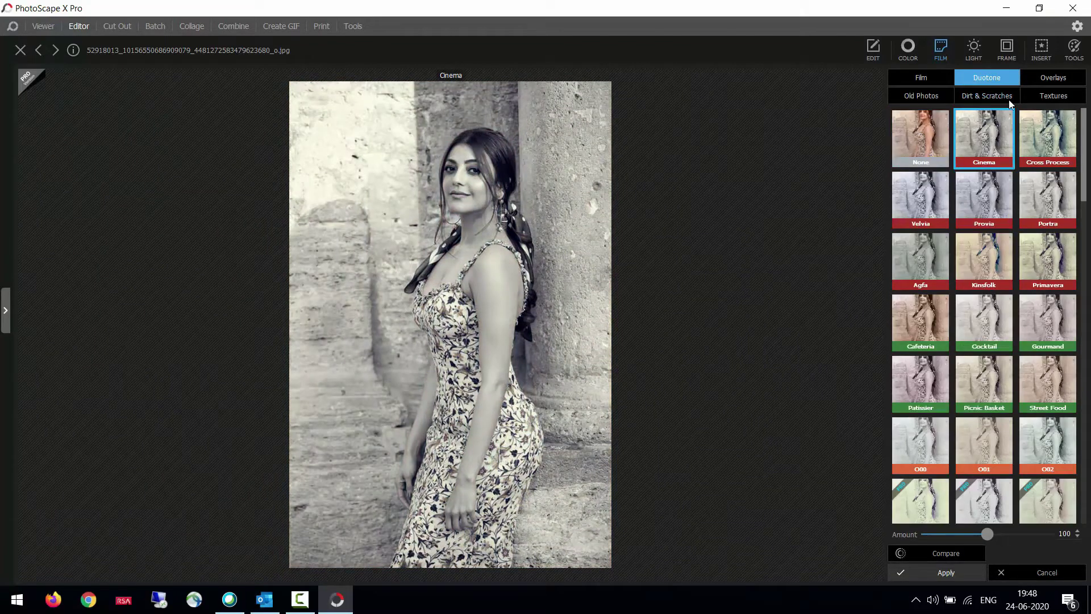
- Preview vintage overlays on the photo, including Vintage A006, and select Vintage A004
left_click(1041, 78)
left_click(979, 183)
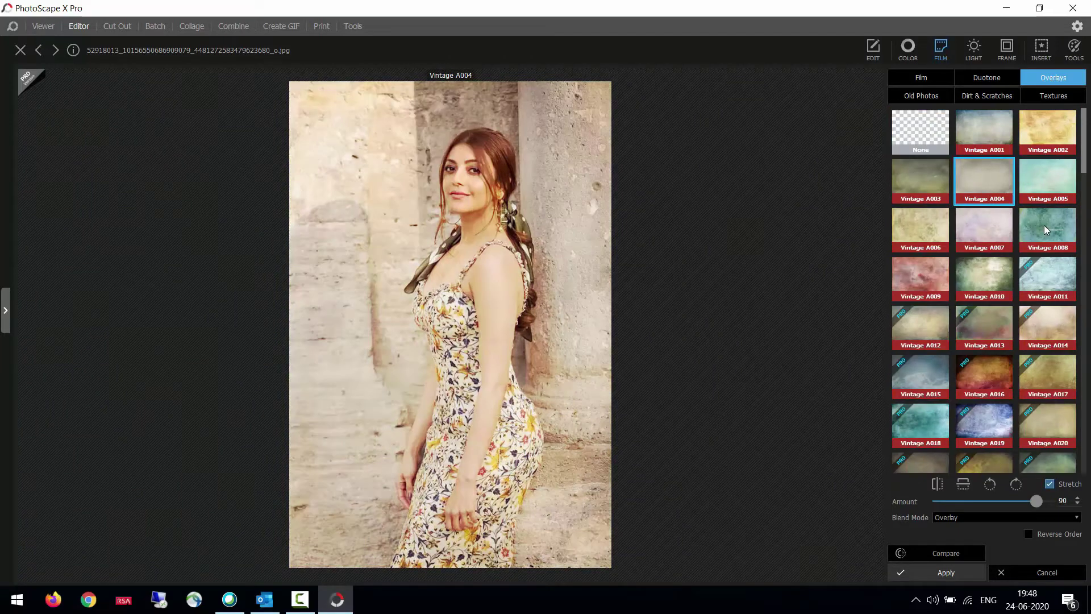
left_click(944, 246)
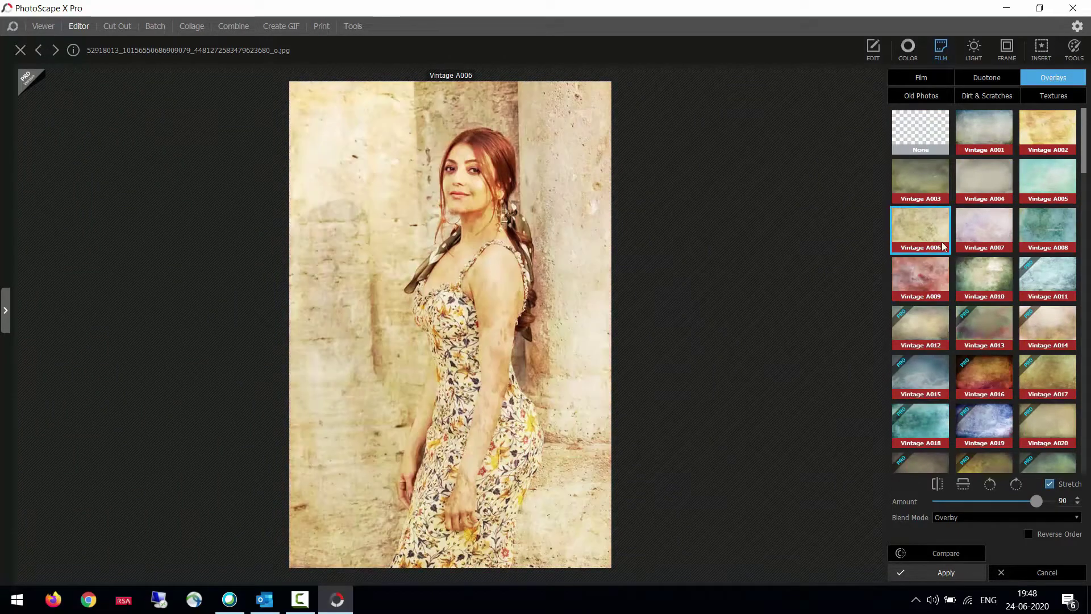
left_click(974, 231)
left_click(924, 186)
left_click(984, 181)
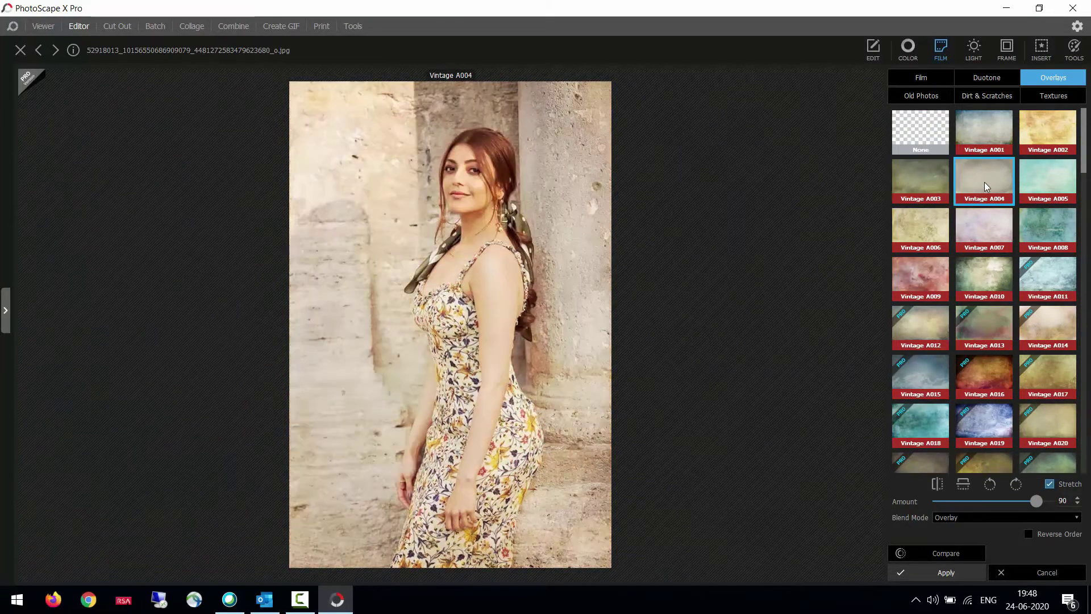
- Try several Dirt & Scratches textures on the photo, including 003, and select 002
left_click(983, 97)
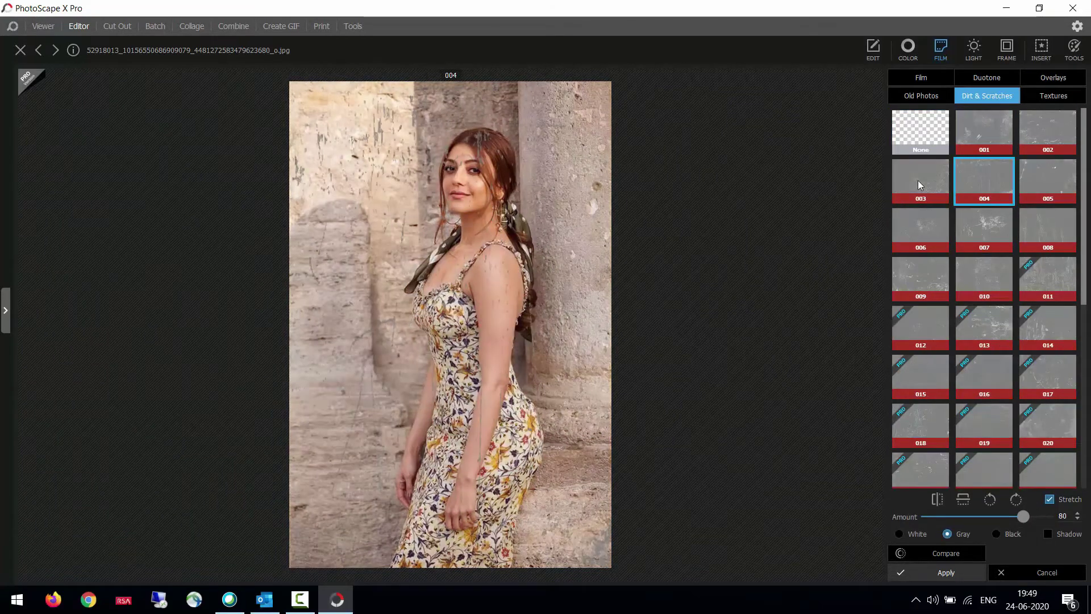
left_click(919, 180)
left_click(918, 225)
left_click(1007, 222)
left_click(1028, 171)
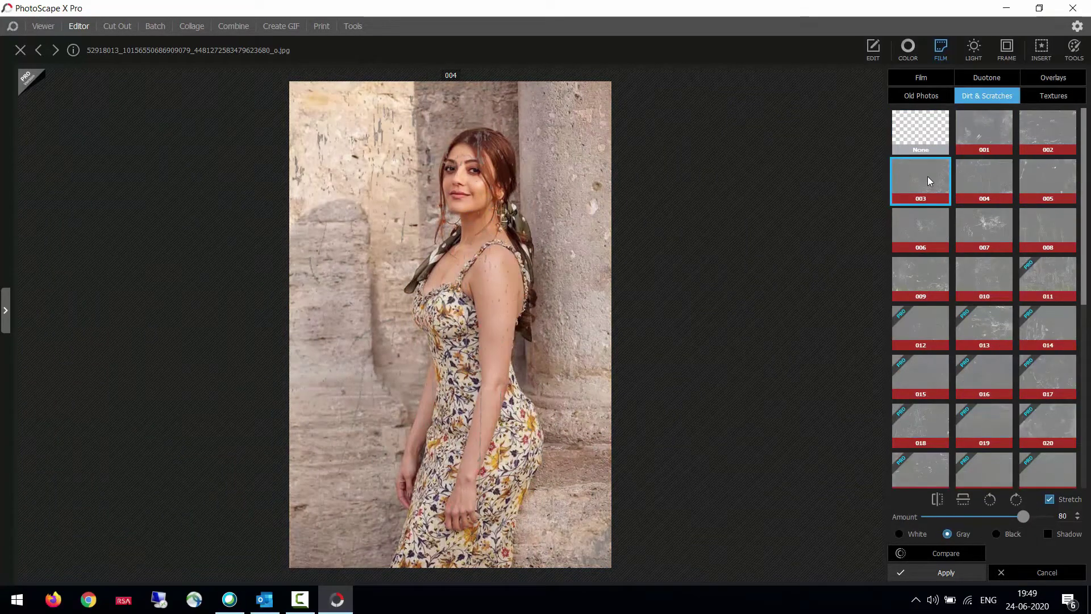
left_click(958, 140)
left_click(1047, 132)
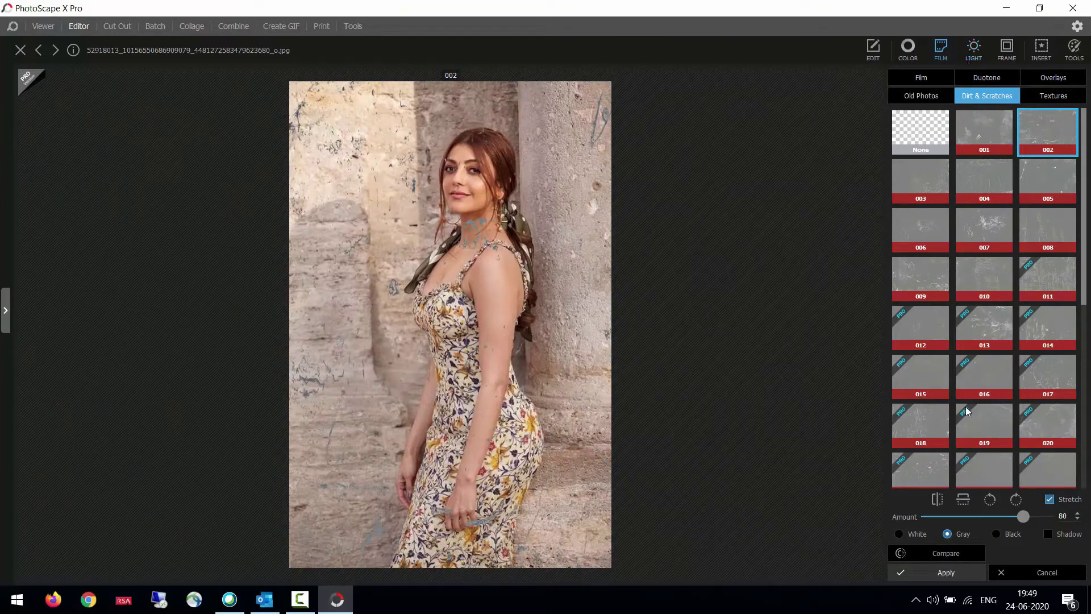
- Discard the film effect and preview Light Leaks (1) effects on the photo, including 001 and 004
left_click(1022, 574)
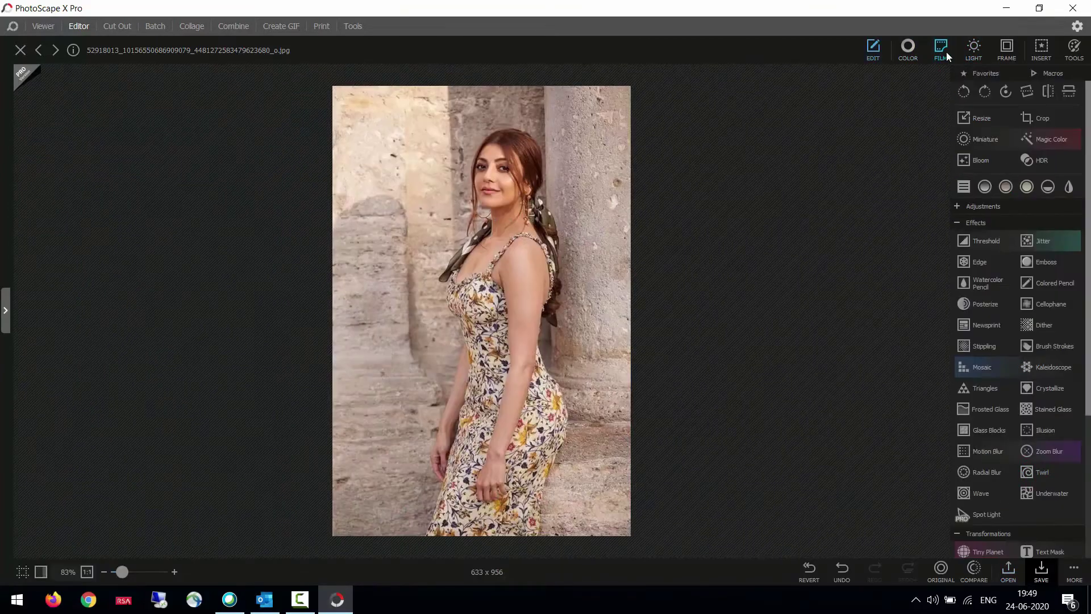
left_click(973, 50)
left_click(984, 145)
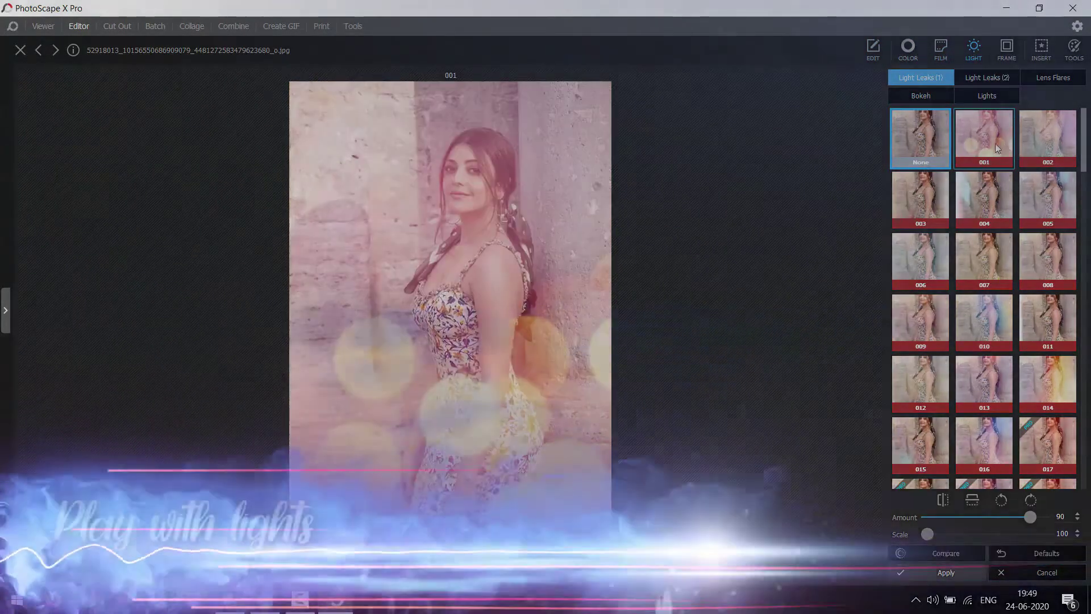
left_click(912, 264)
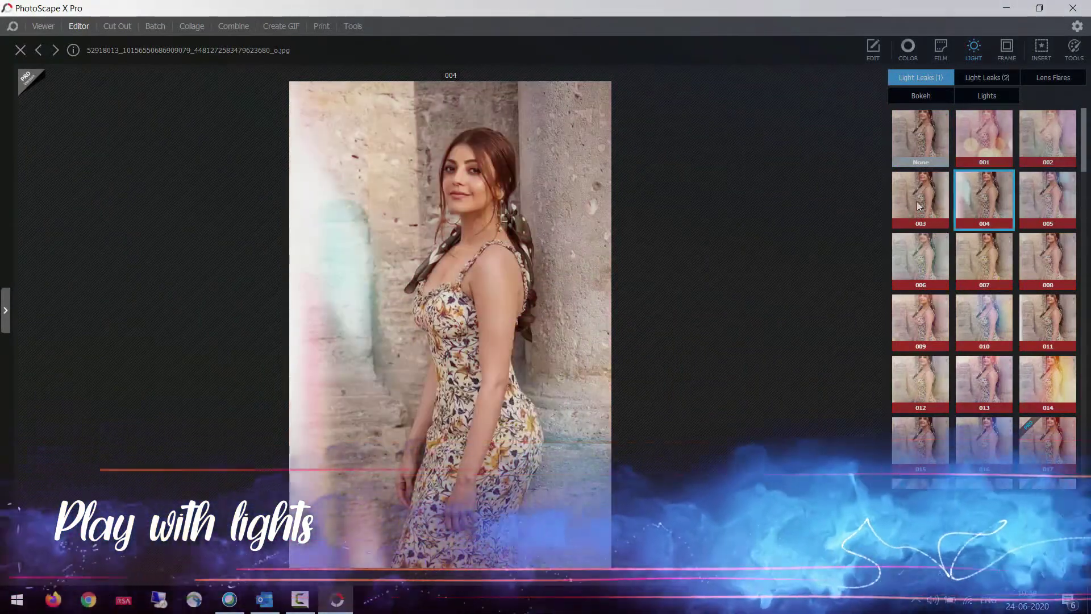
left_click(969, 266)
- Preview Light Leaks (2) overlays on the photo, ending with the cyan leak 005
left_click(987, 77)
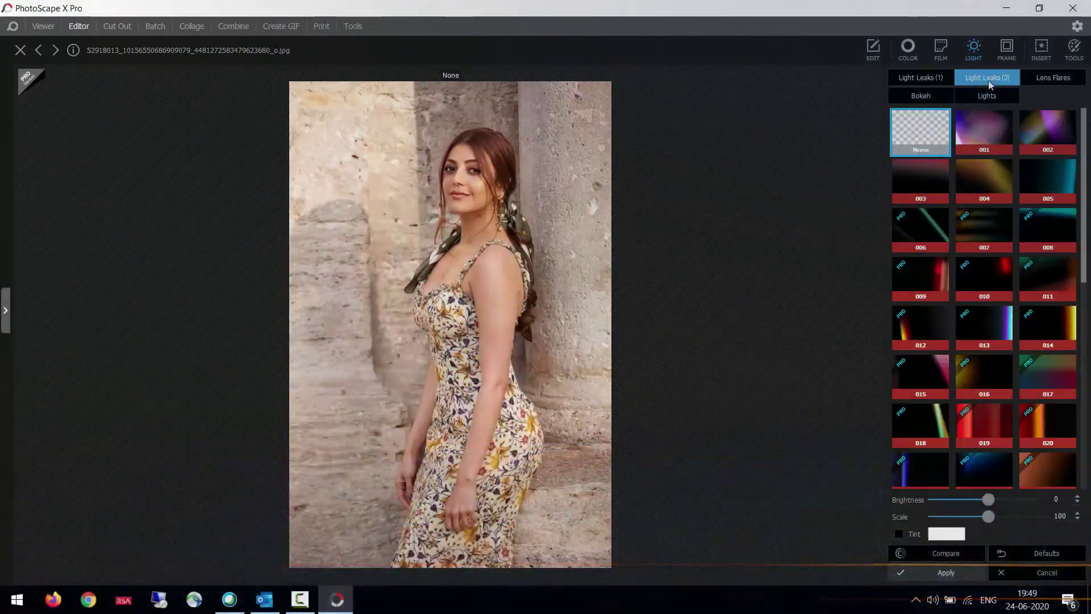
left_click(968, 165)
left_click(921, 181)
left_click(1048, 181)
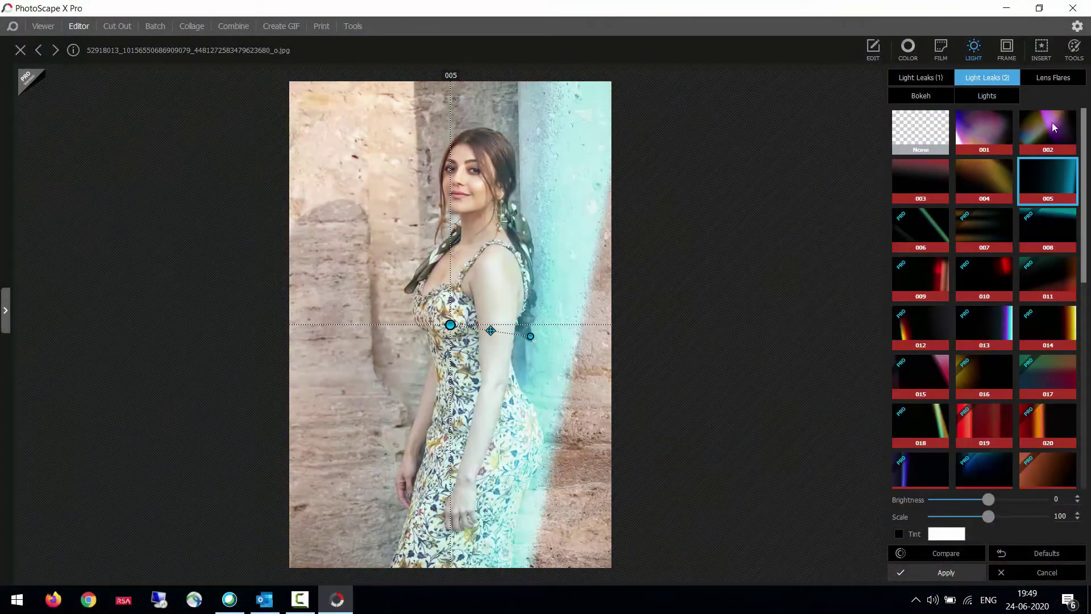
- Reposition light leak 002 beside the woman's face and change its direction, and try other leaks, including 004
left_click(1049, 129)
left_click_drag(450, 323, 429, 158)
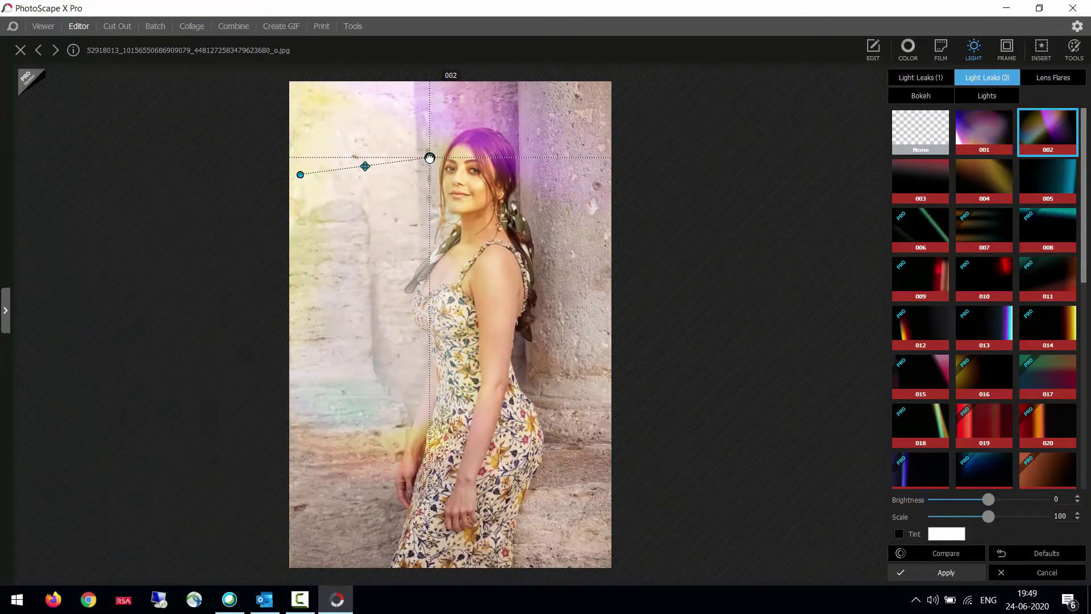
left_click_drag(302, 171, 504, 503)
left_click(895, 178)
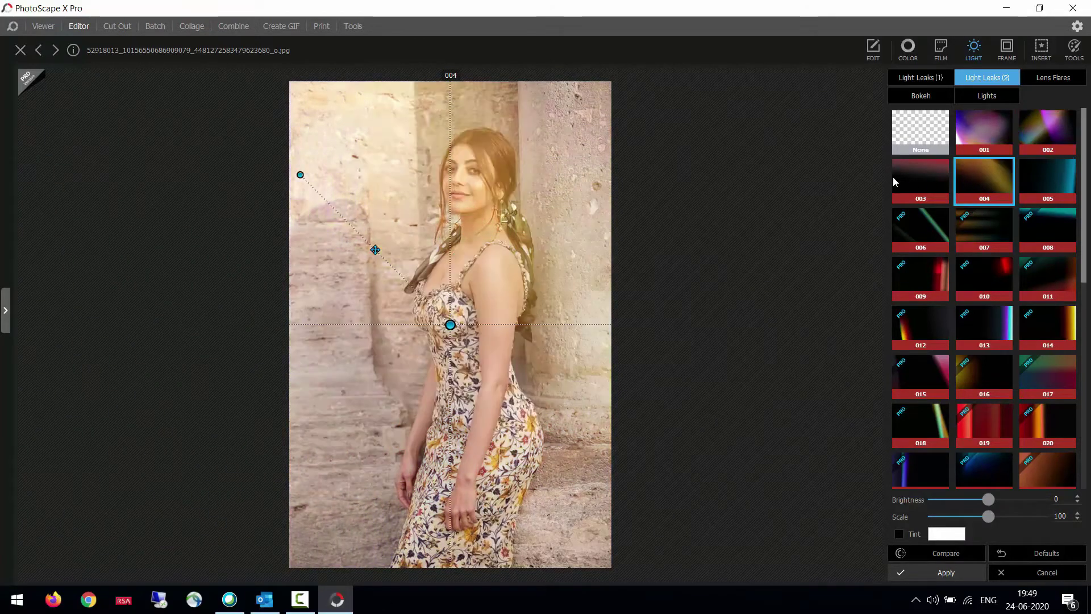
left_click(1028, 176)
- Add lens flare 003, moving its light source onto the column beside the head and shifting the flare's centre toward the column
left_click(1053, 78)
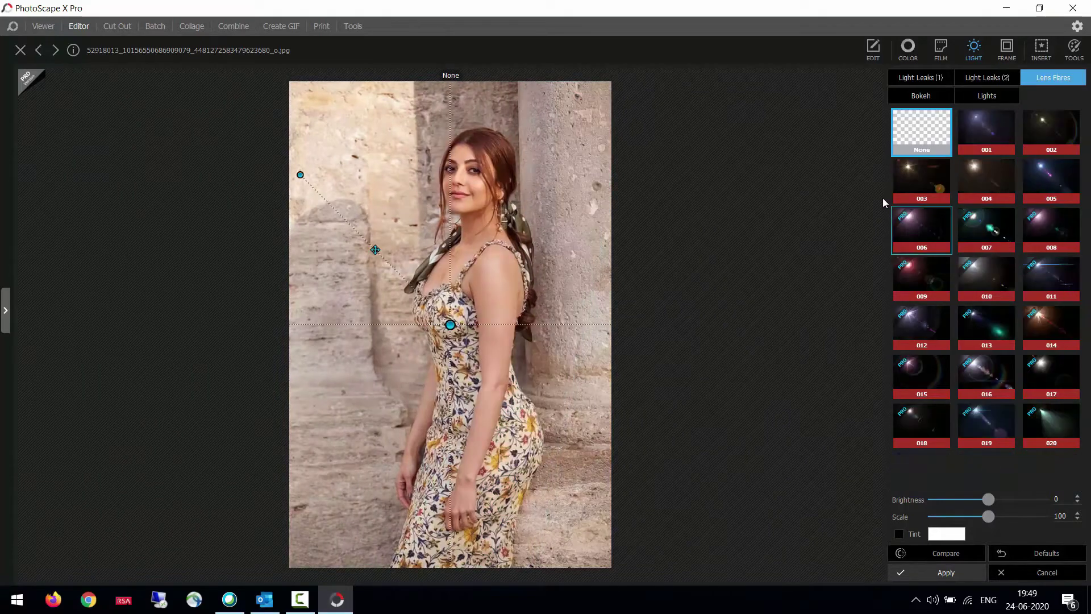
left_click(931, 169)
left_click_drag(300, 174, 548, 175)
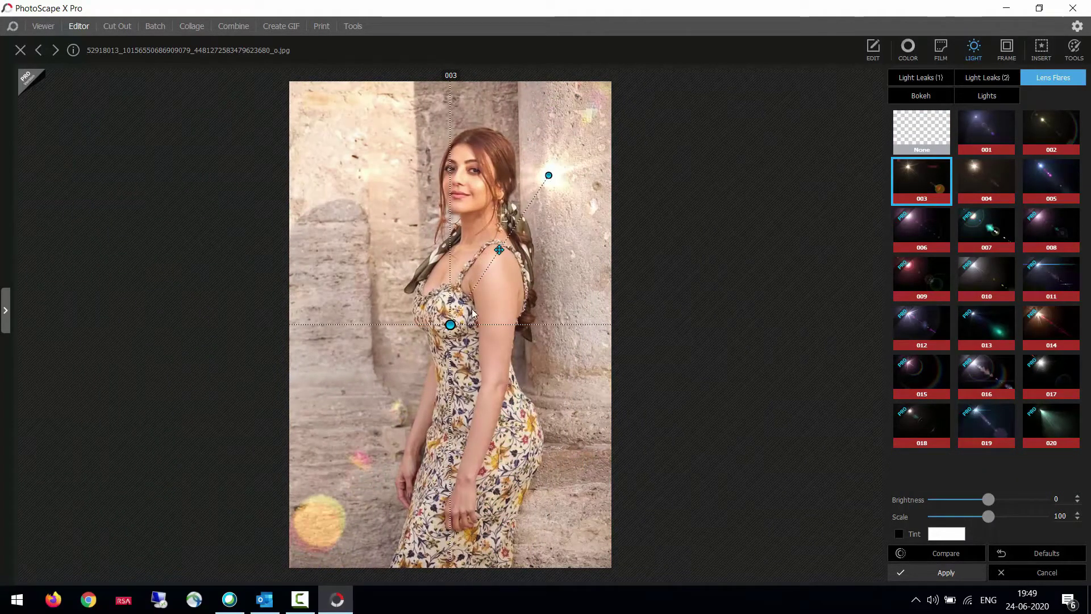
left_click_drag(450, 332, 539, 326)
- Preview several Bokeh overlays on the photo and select Bokeh 007
left_click(986, 95)
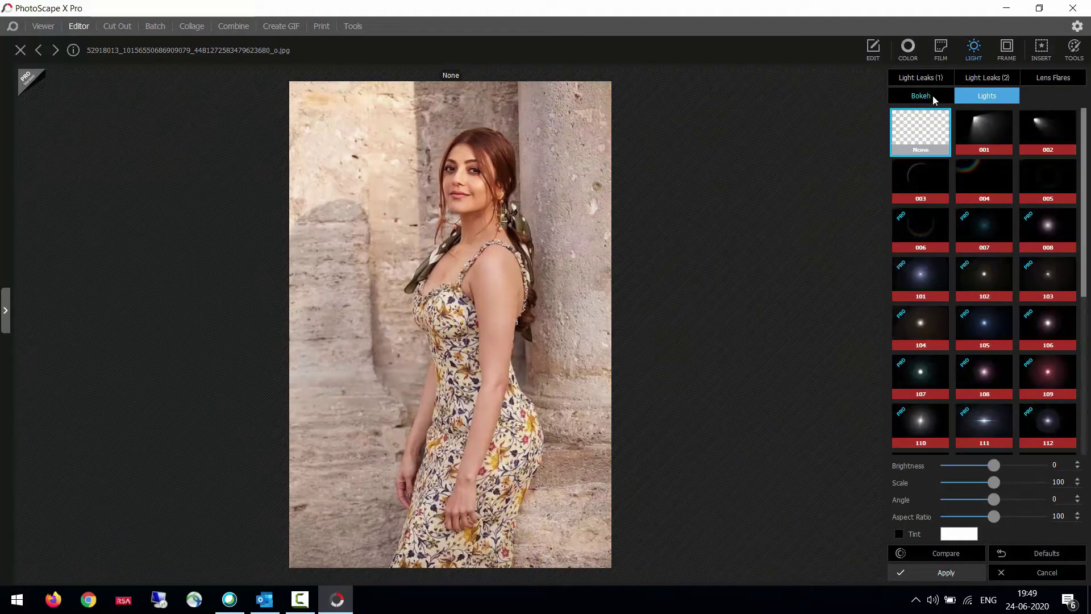
left_click(921, 95)
left_click(921, 180)
left_click(991, 222)
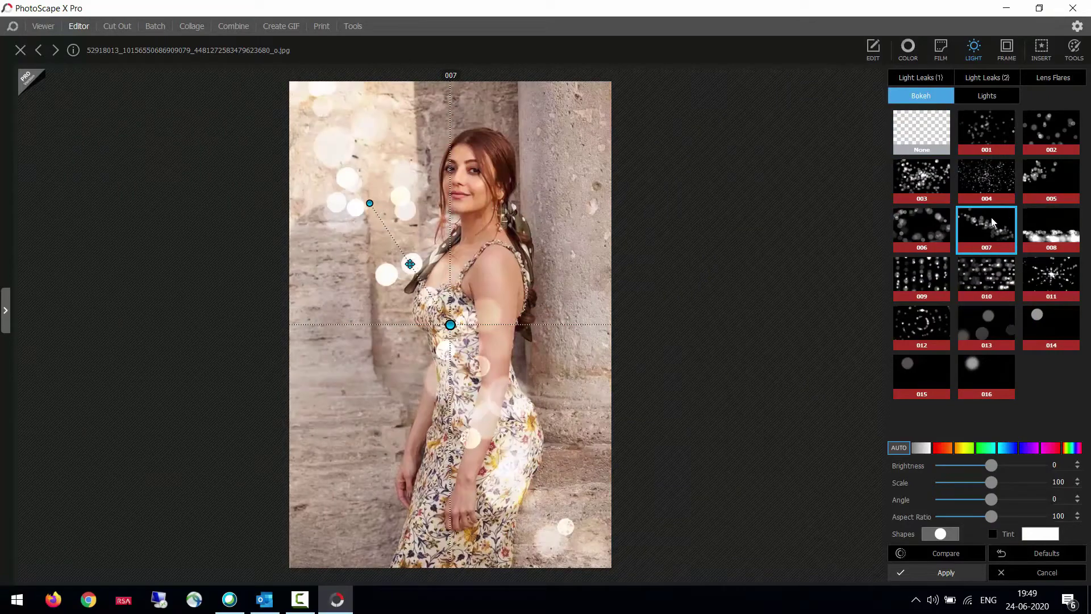
left_click(1042, 237)
left_click(1003, 283)
left_click(976, 248)
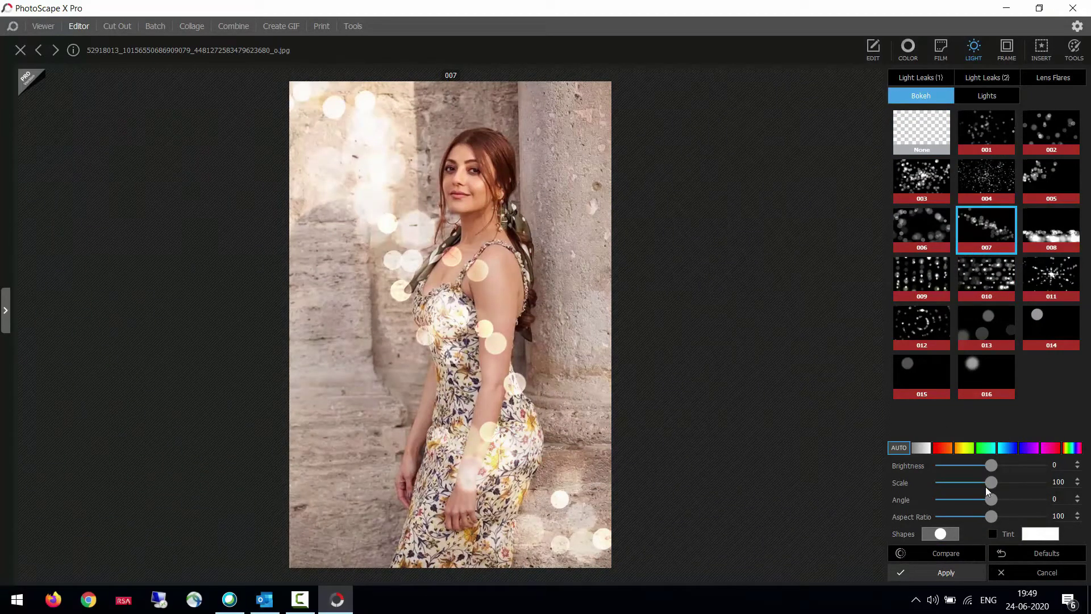
- Try Bokeh 007 with brightness -80, scale 96 and angle -180, and leave it for the Lights effects
left_click_drag(990, 483, 917, 502)
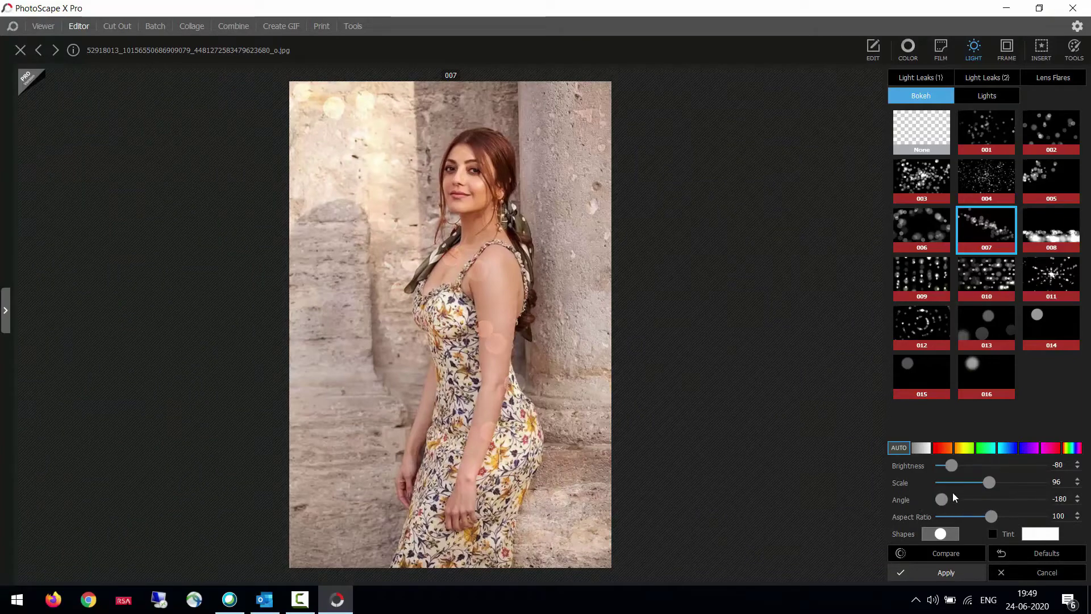
mouse_move(993, 518)
left_mouse_down()
mouse_move(1020, 516)
mouse_move(989, 516)
left_mouse_up()
left_click(997, 97)
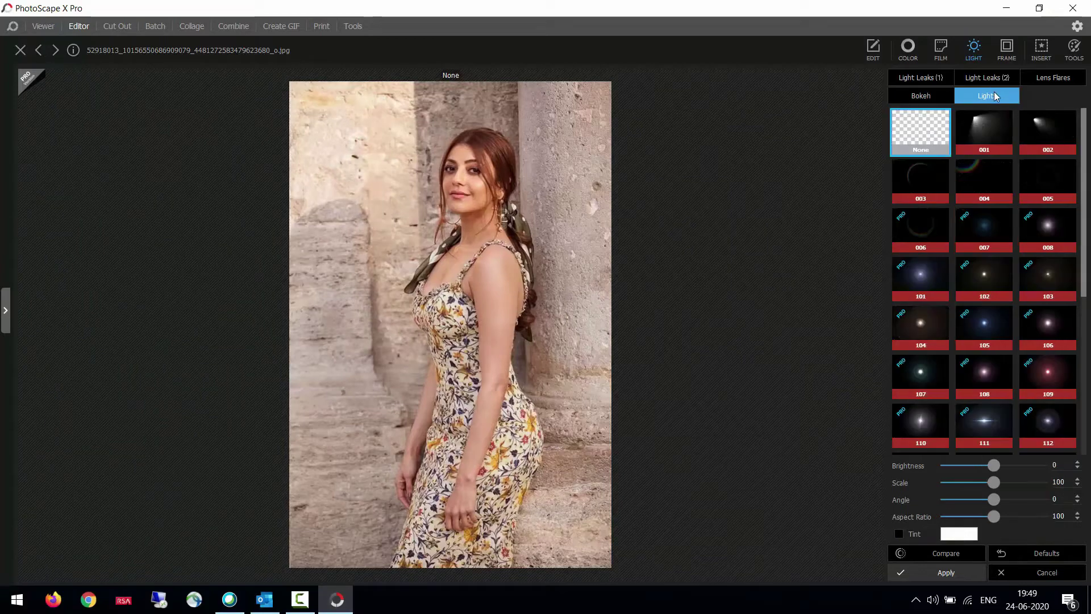
- Try a frame of dark vertical side lines and a thin white inset line frame on the photo
left_click(1006, 48)
left_click(959, 246)
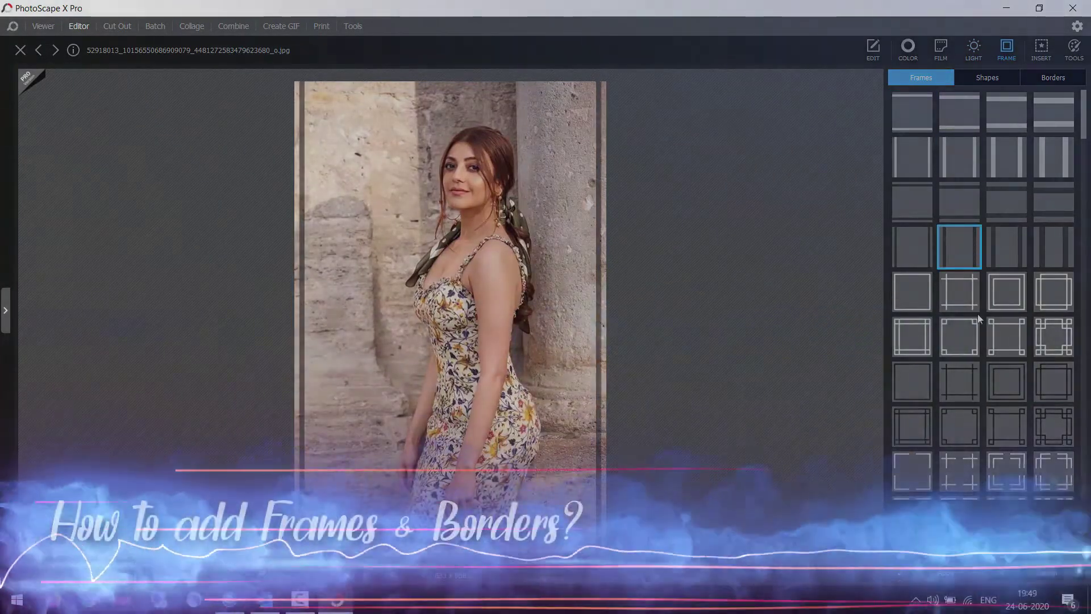
left_click(979, 319)
scroll(974, 323, "down", 5)
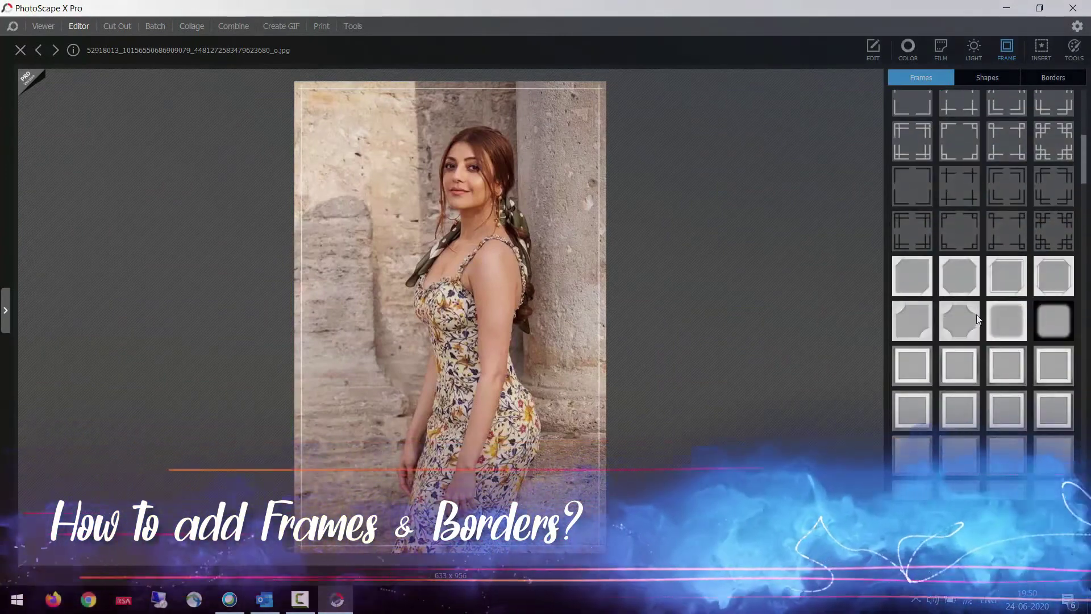
scroll(980, 321, "down", 6)
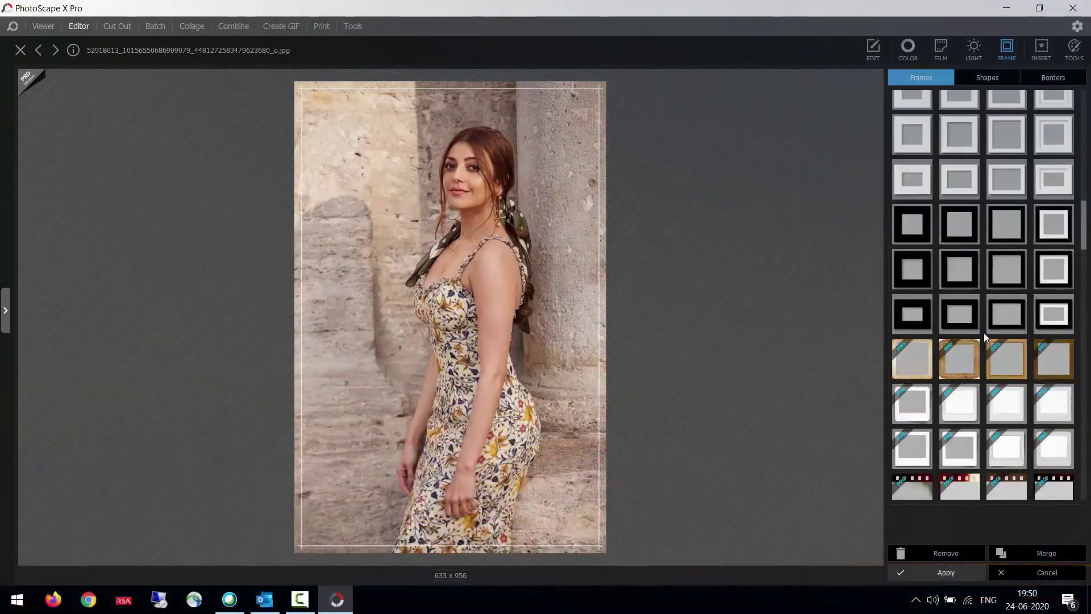
- Try the white square mat frame and several coloured frames, including pink-and-green, teal-and-red and light blue
scroll(984, 301, "up", 2)
left_click(959, 195)
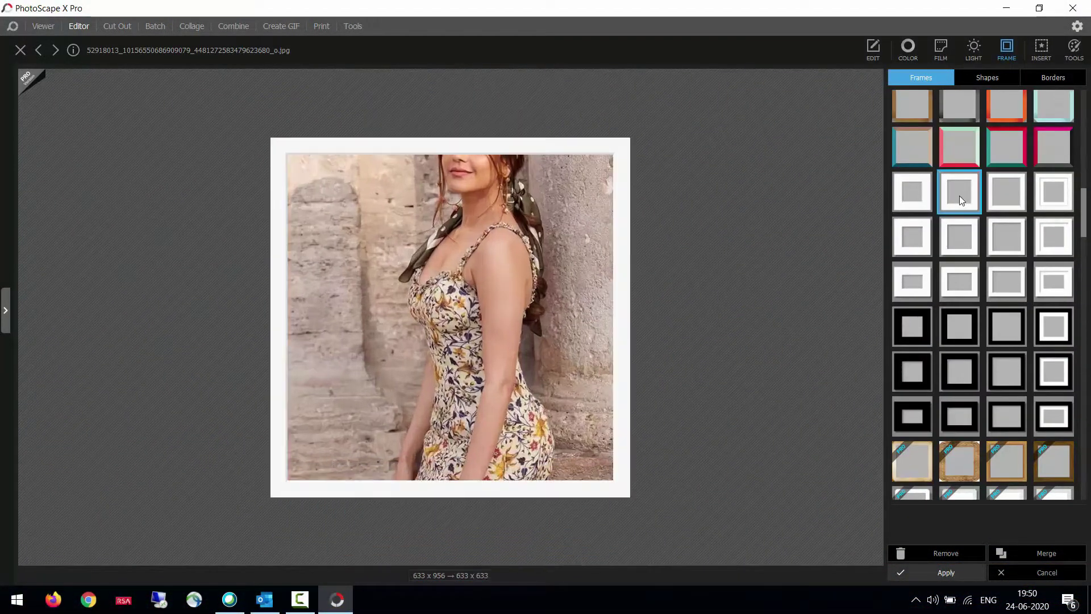
left_click(959, 150)
scroll(966, 151, "up", 2)
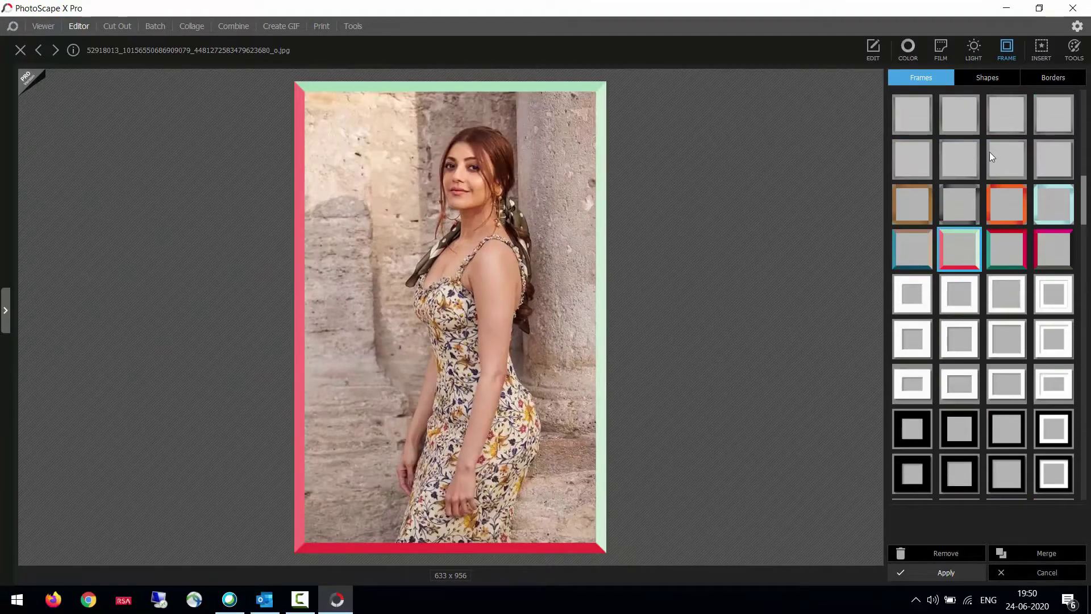
left_click(971, 155)
left_click(1017, 206)
left_click(1016, 245)
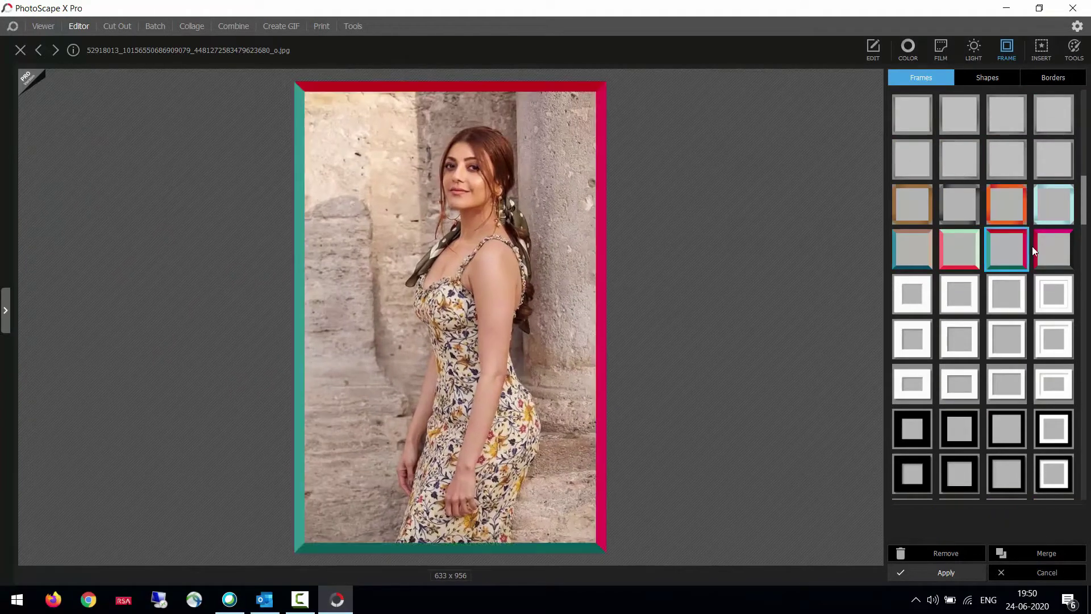
left_click(1052, 212)
- Try white frames on the photo, ending with the one that has four rounded corner cut-outs
scroll(973, 233, "up", 2)
scroll(973, 233, "up", 2)
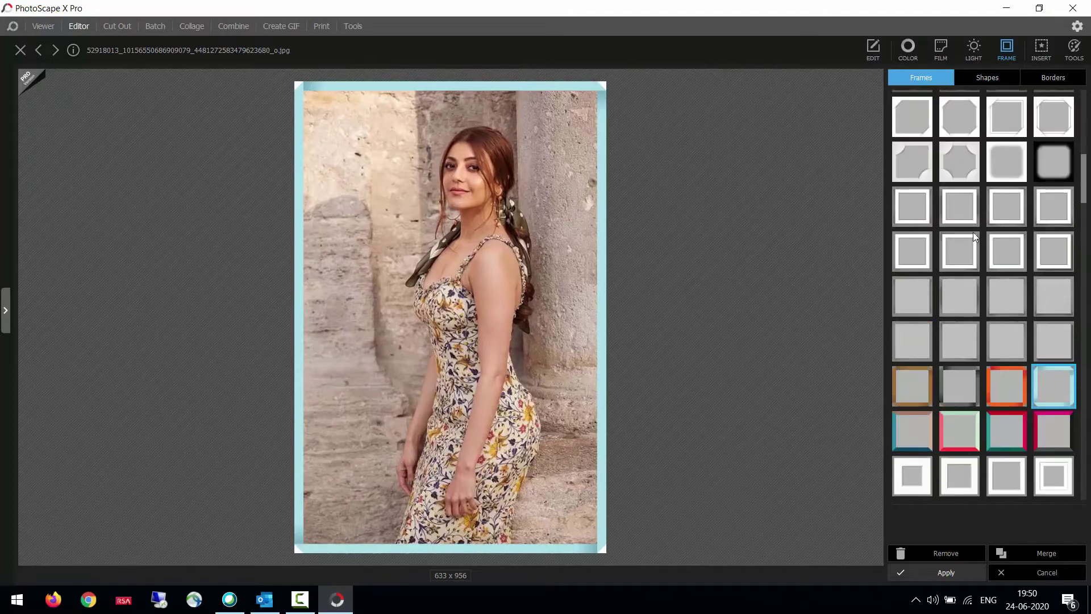
left_click(963, 200)
left_click(961, 144)
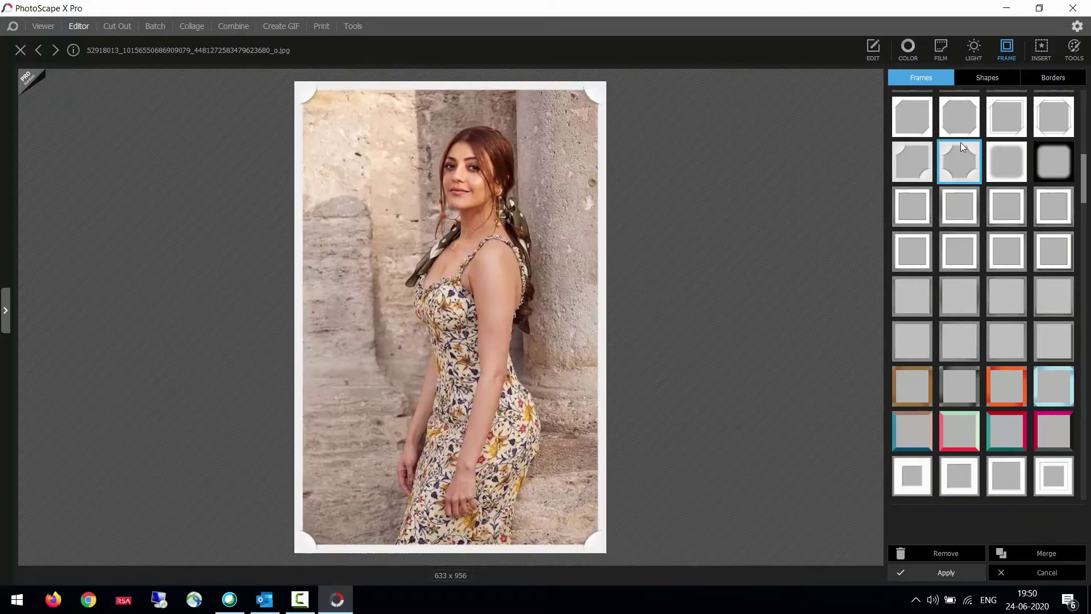
- Try Basic shape masks on the photo, including the rounded trapezoid, the outlined bulging square and the shield
left_click(983, 77)
left_click(960, 196)
left_click(960, 244)
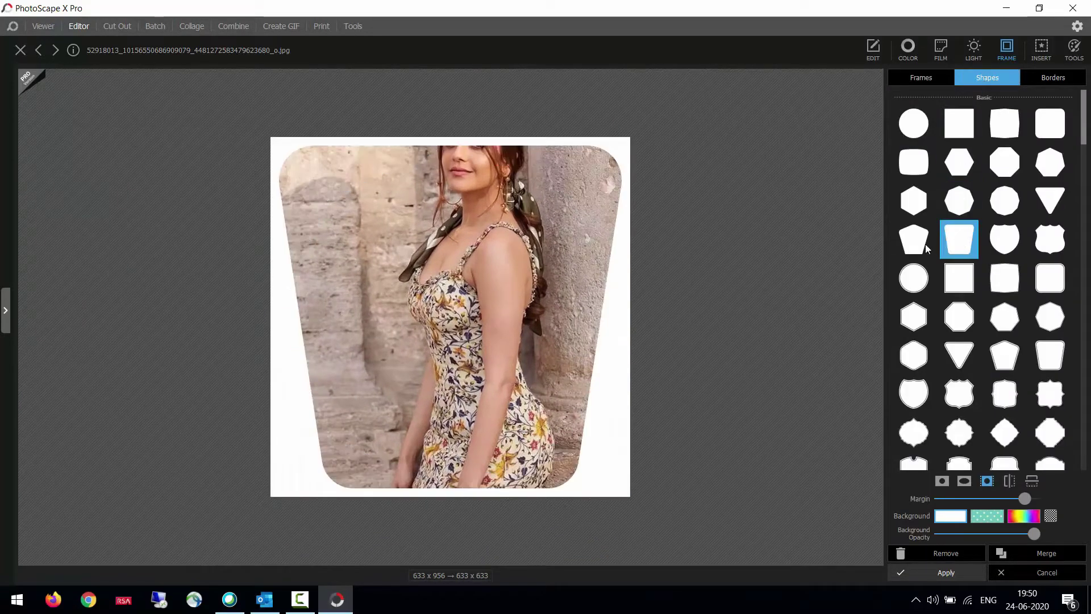
left_click(926, 248)
left_click(920, 200)
left_click(961, 277)
left_click(1015, 277)
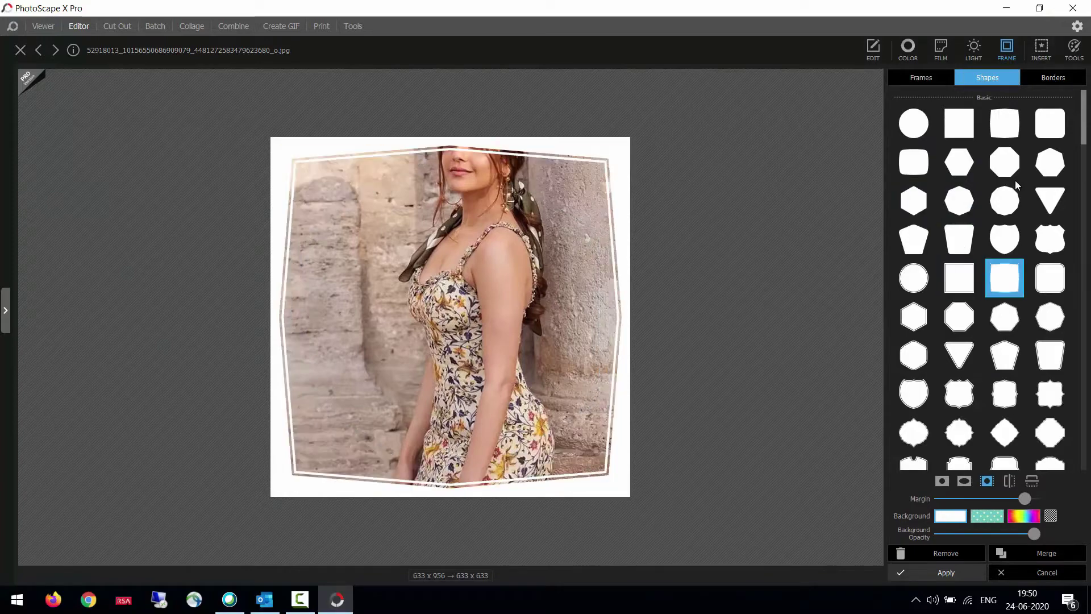
left_click(1015, 171)
left_click(1023, 242)
- Preview the rounded-corner border, the circular border and the circular border with a drop shadow
left_click(1053, 77)
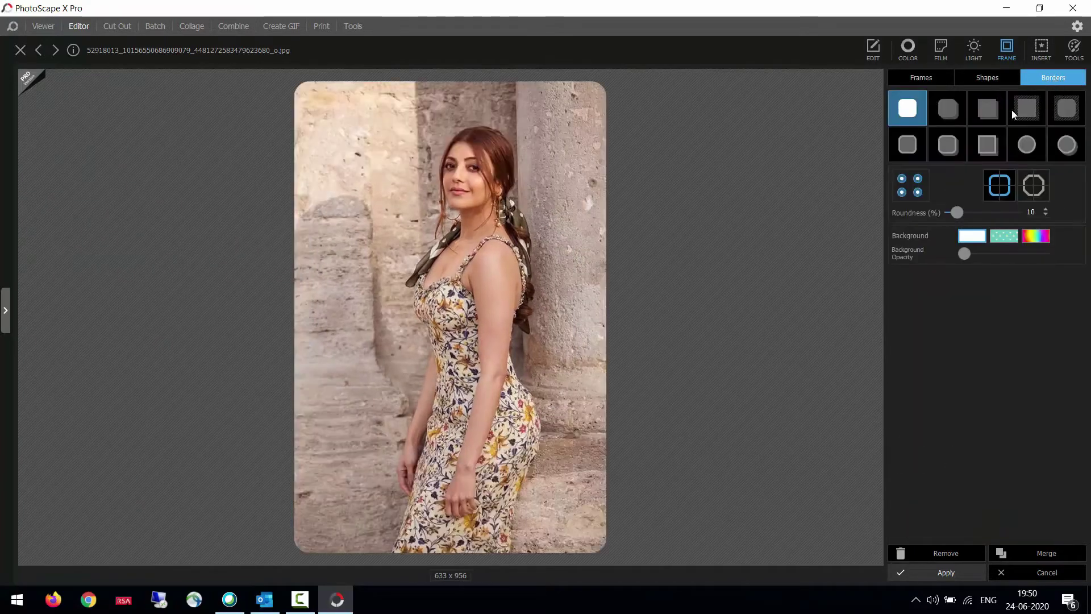
left_click(1034, 149)
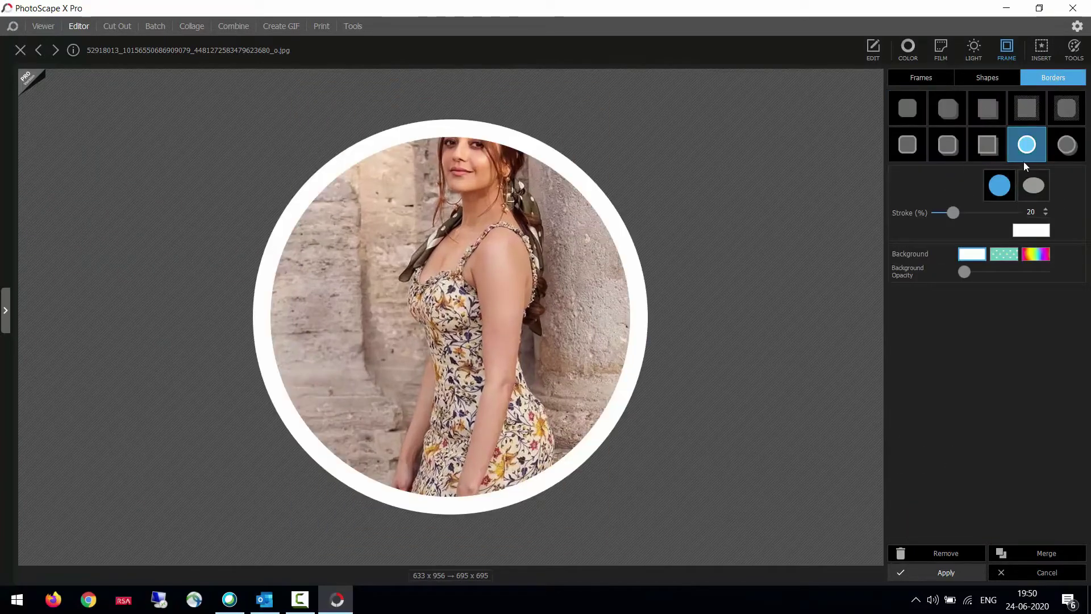
left_click(1066, 144)
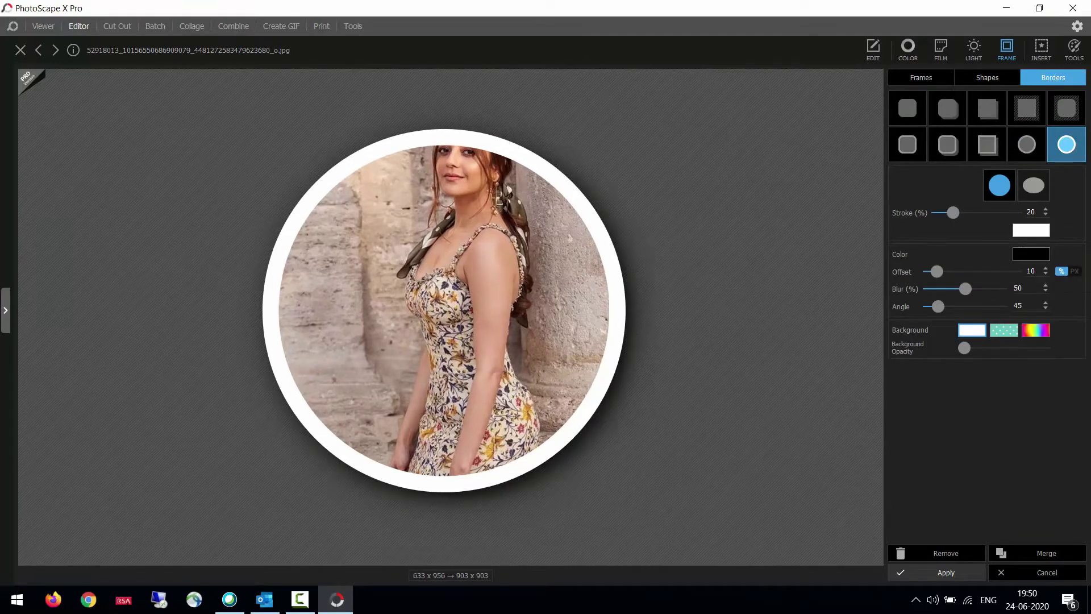
- Set the shadowed border's stroke to 25%, compare its circle and ellipse forms, and return to the plain circular border
mouse_move(954, 218)
left_mouse_down()
mouse_move(994, 218)
mouse_move(957, 220)
left_mouse_up()
left_click(1033, 185)
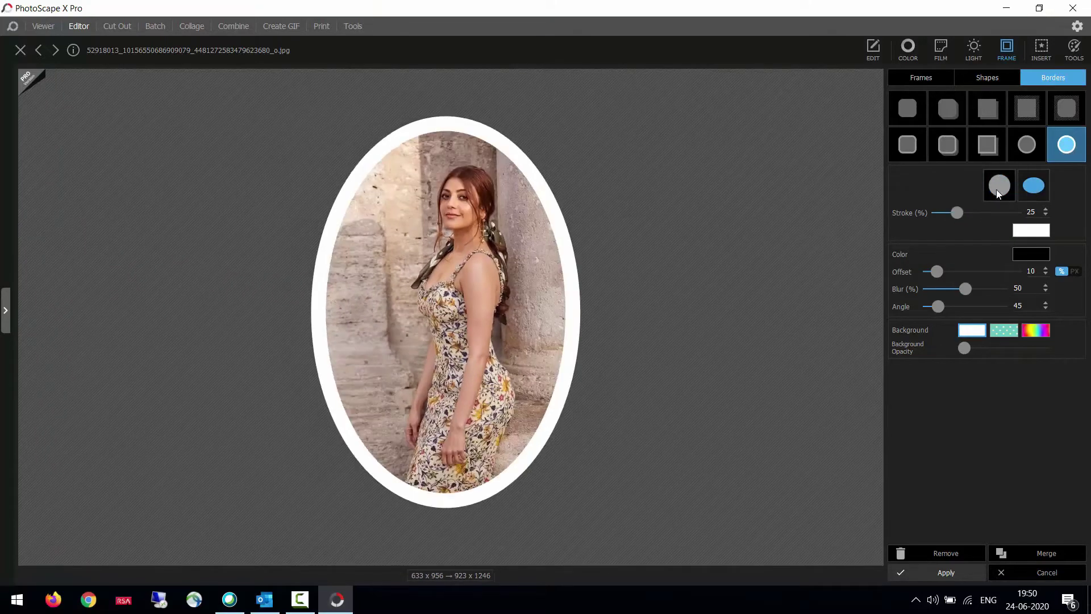
left_click(997, 186)
left_click(1033, 186)
left_click(1028, 149)
- Leave the frame options without applying one, open the Insert tools, and select the filled Rounded Rectangle
left_click(987, 77)
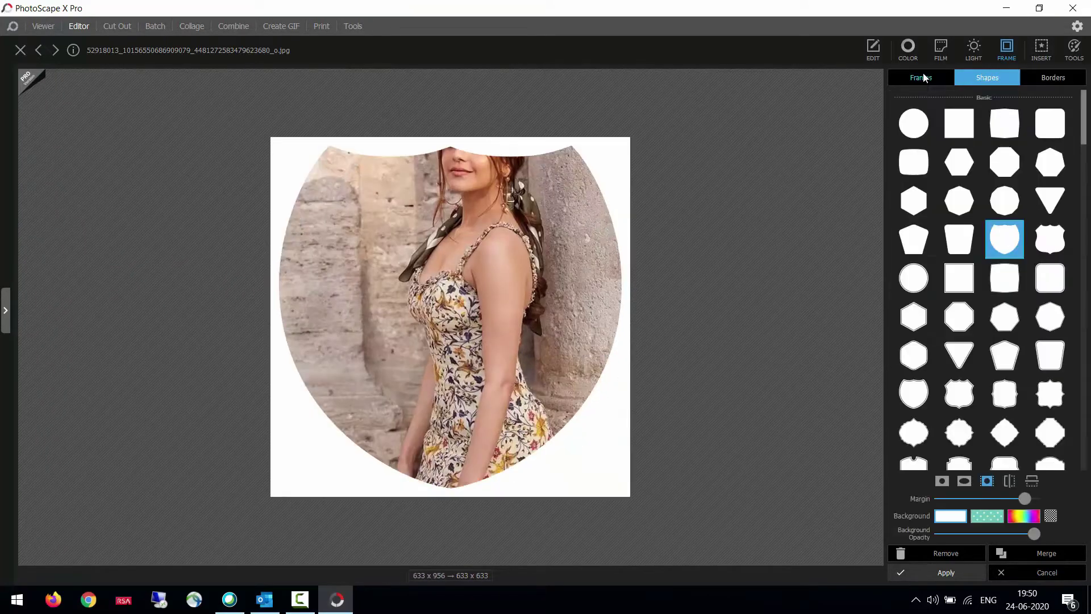
left_click(921, 76)
left_click(1036, 46)
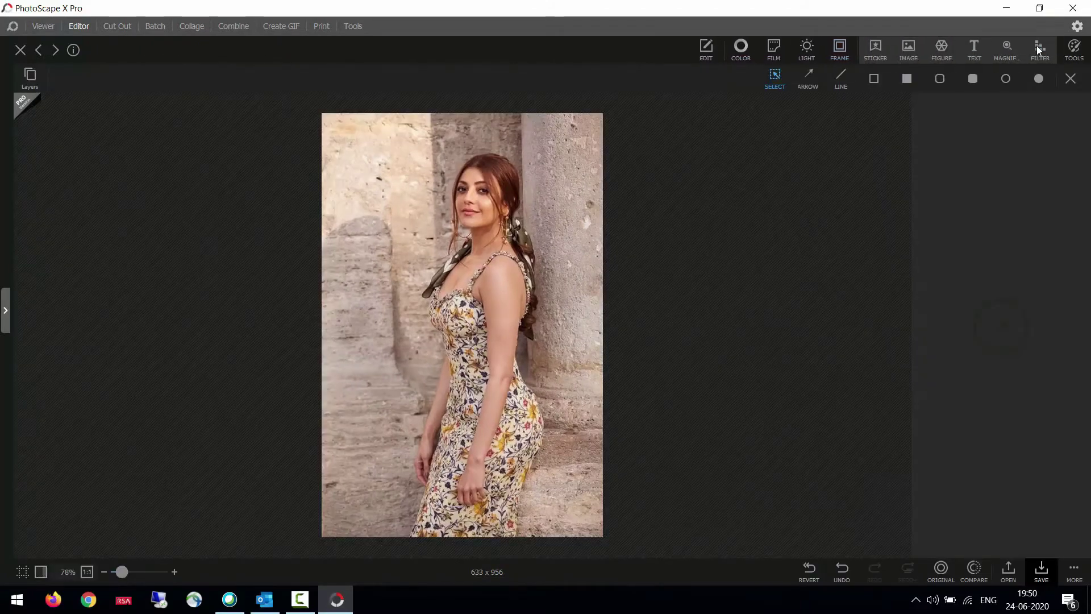
left_click(941, 50)
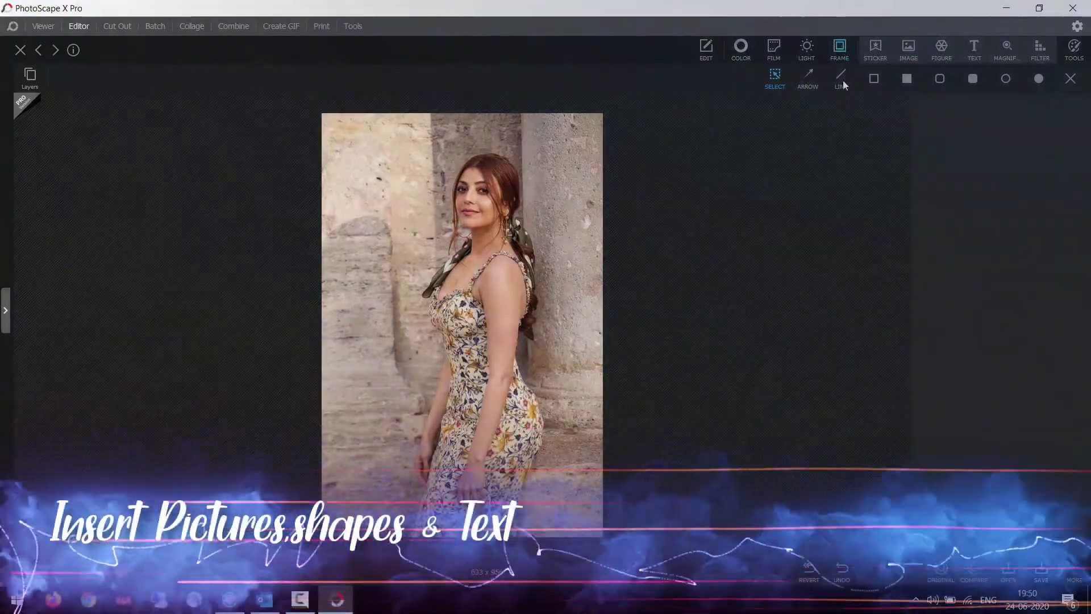
left_click(974, 81)
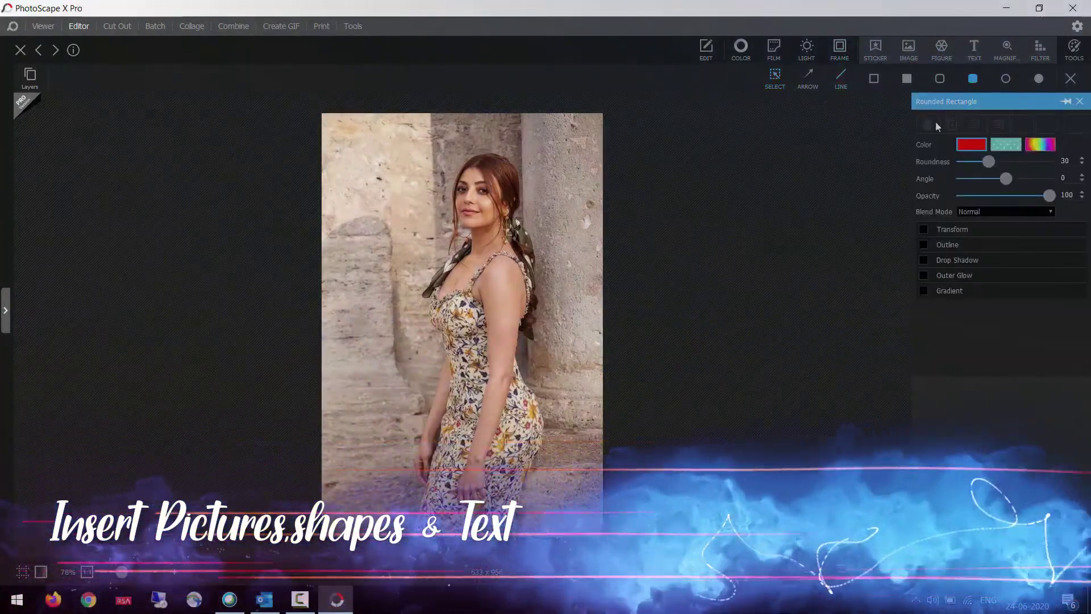
- Draw a red arrow across the lower face toward the column and a red diagonal line from the shoulder past the photo's right edge
left_click(806, 81)
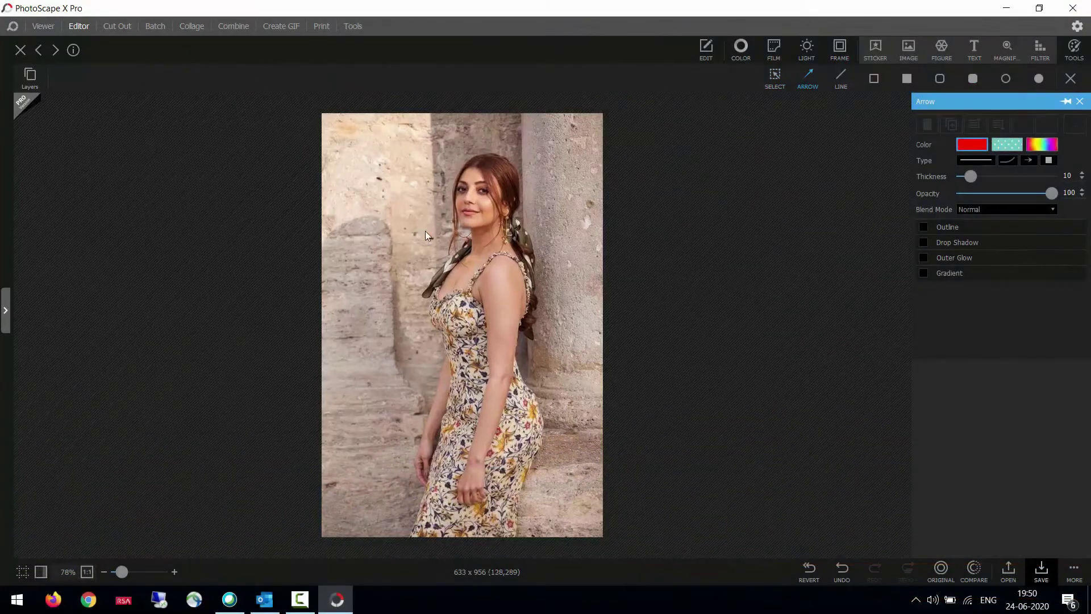
left_click(451, 360)
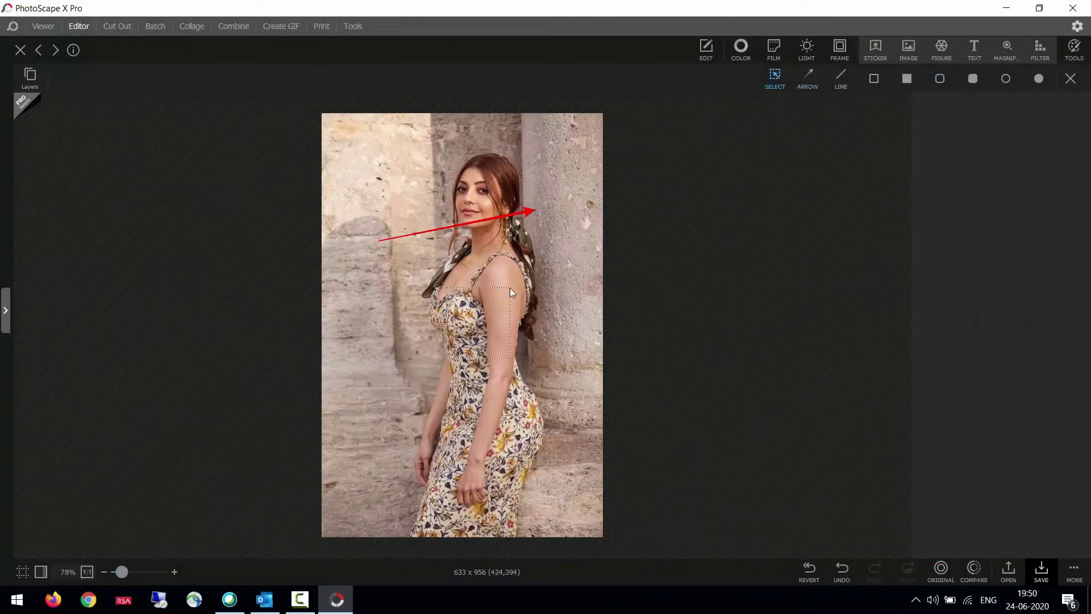
left_click_drag(520, 282, 612, 387)
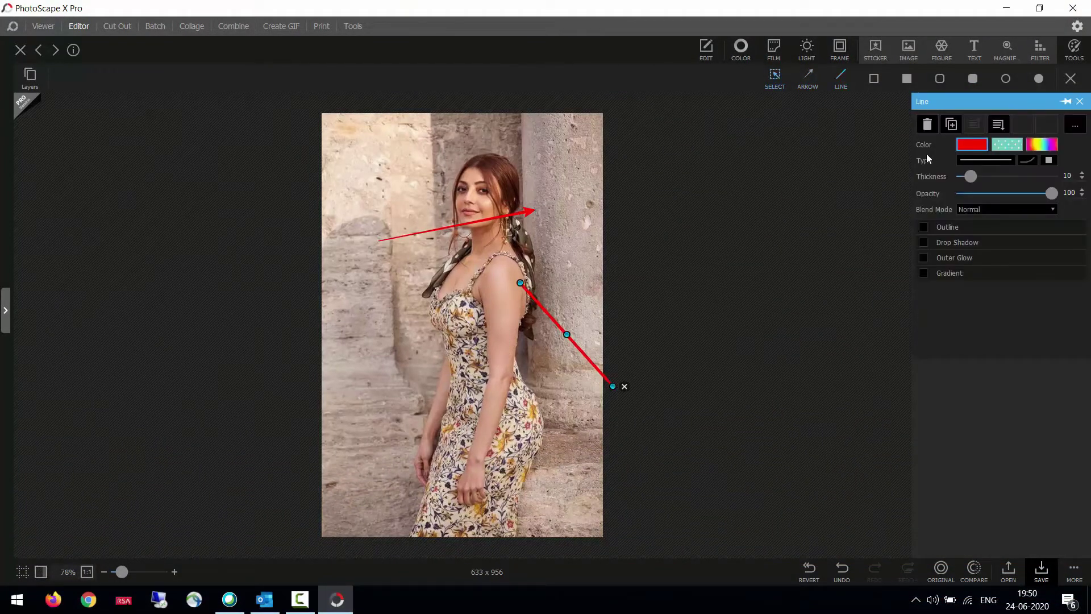
- Undo the red diagonal line and the red arrow drawn on the photo
left_click(836, 574)
left_click(845, 571)
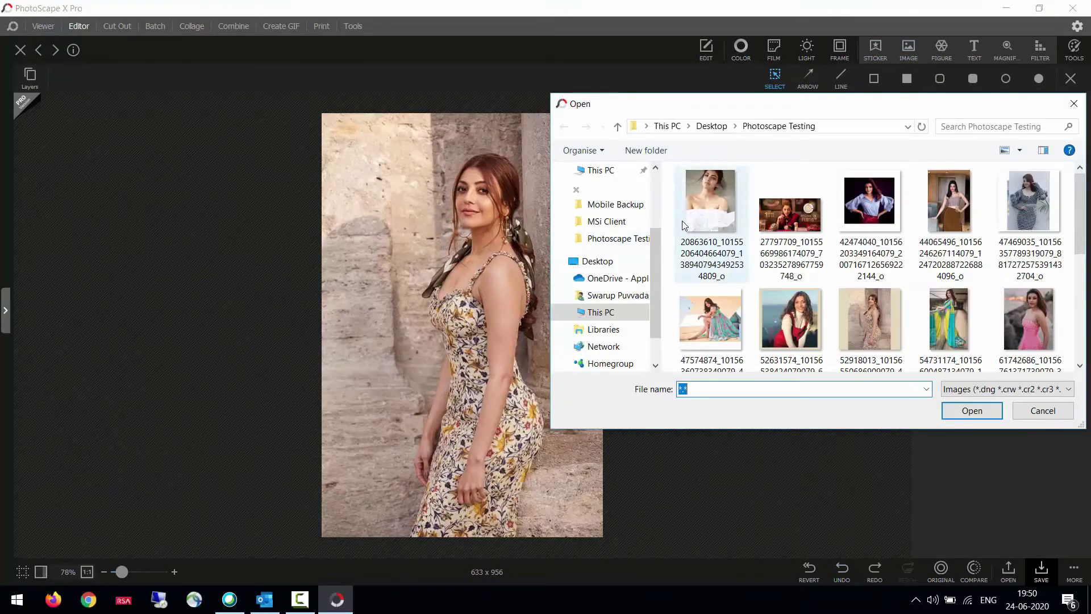
- Try the photo of the woman in the checkered dress as an inset, shrunk to about half size over the model's waist, and delete it
double_click(1032, 219)
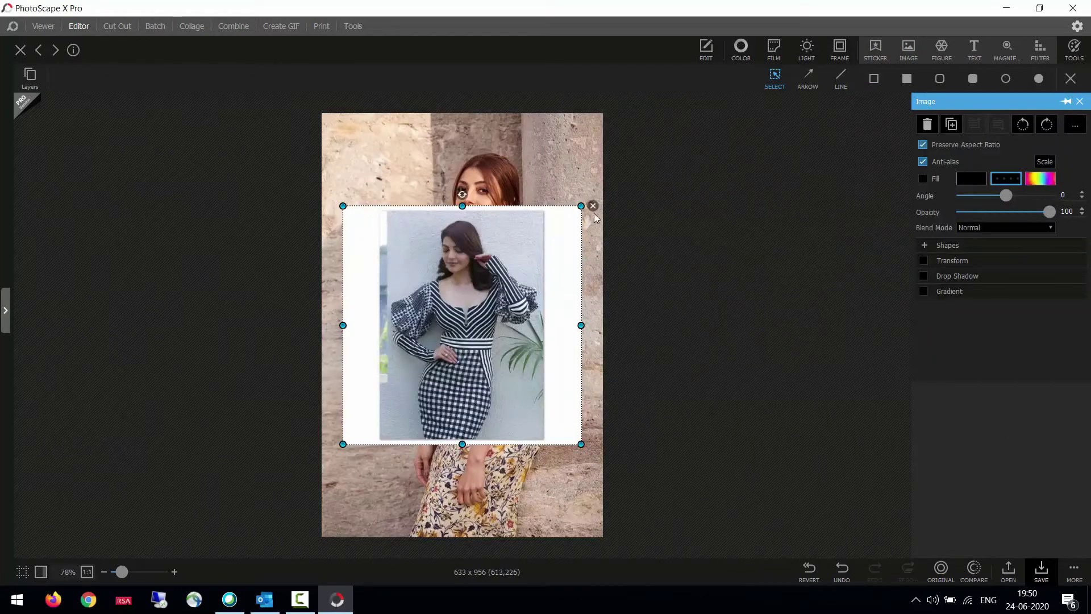
left_click_drag(580, 206, 463, 278)
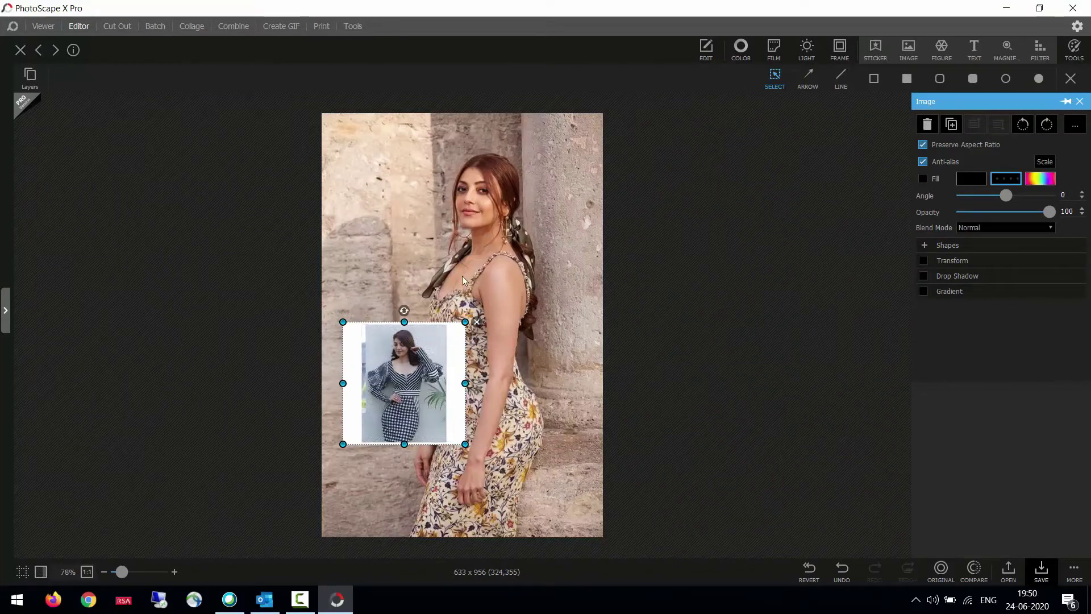
left_click_drag(430, 356, 476, 369)
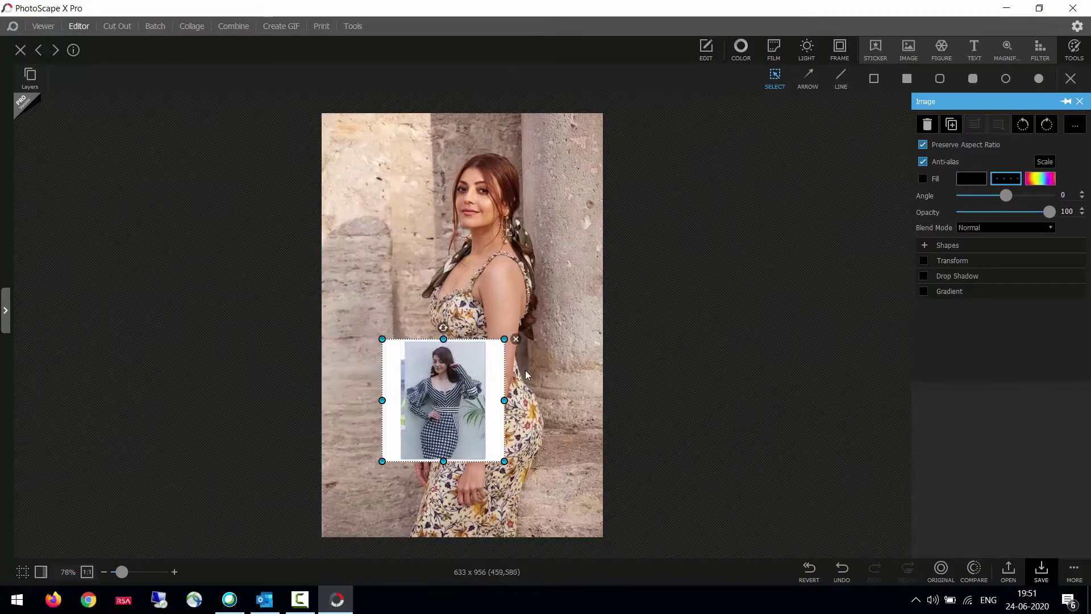
left_click(516, 340)
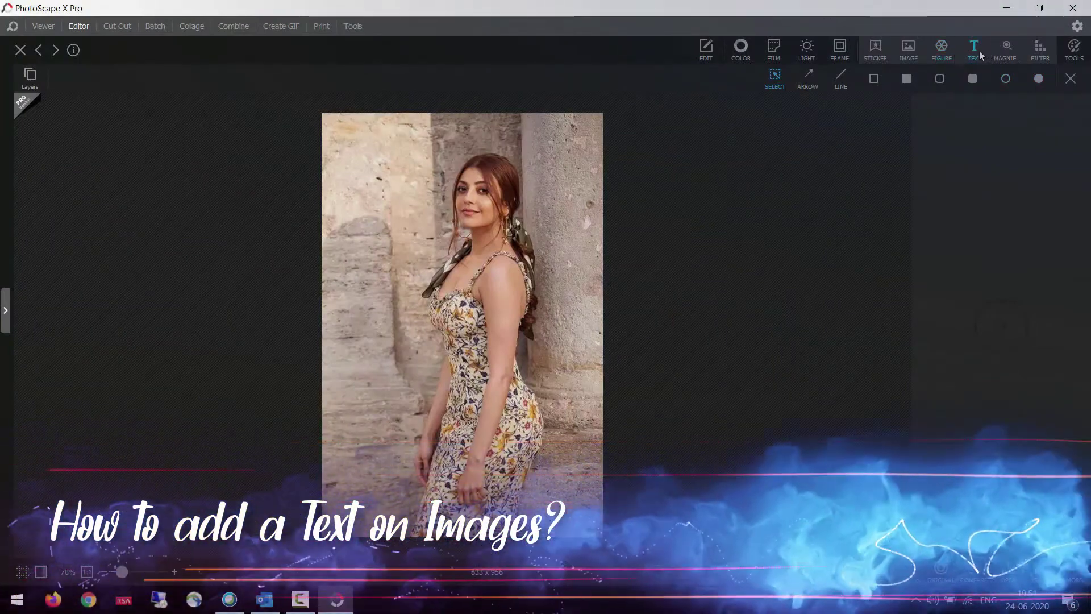
- Add a text object to the photo and fill its lettering with the first white Gingham pattern
left_click(977, 51)
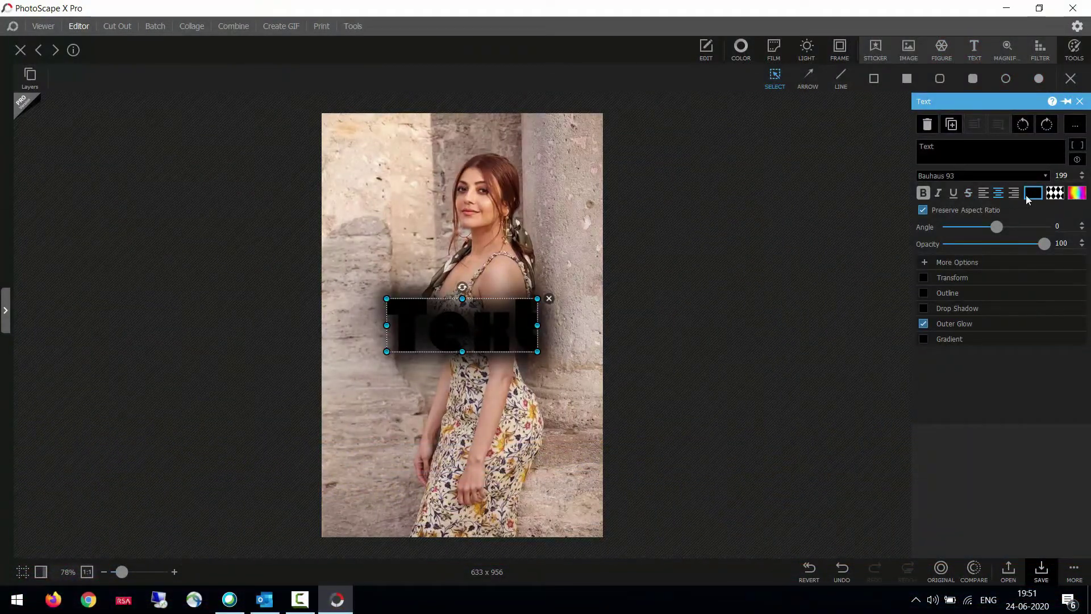
left_click(1054, 193)
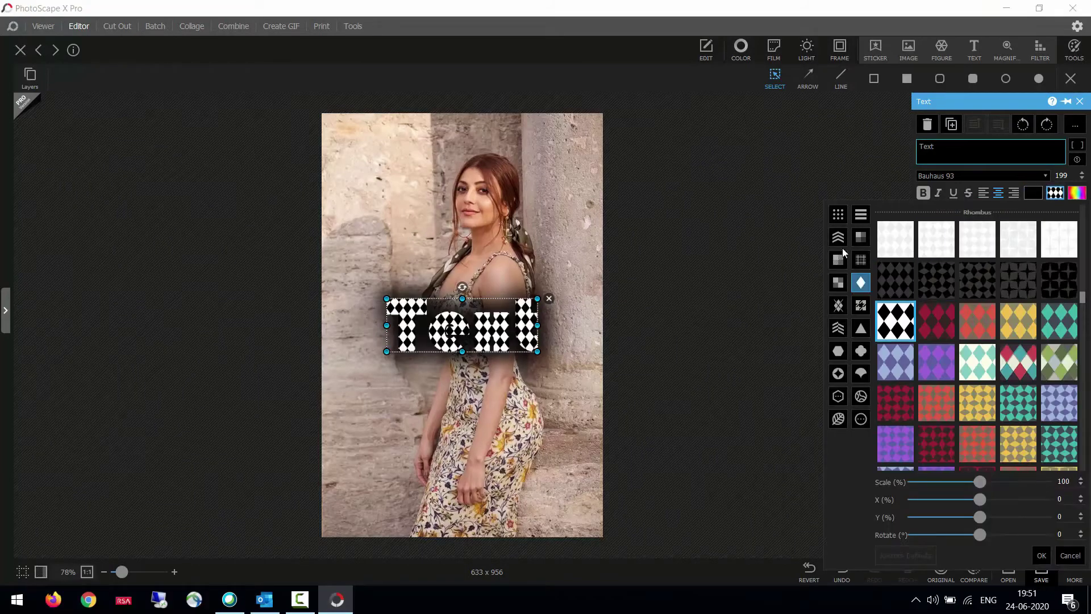
left_click(837, 219)
left_click(860, 215)
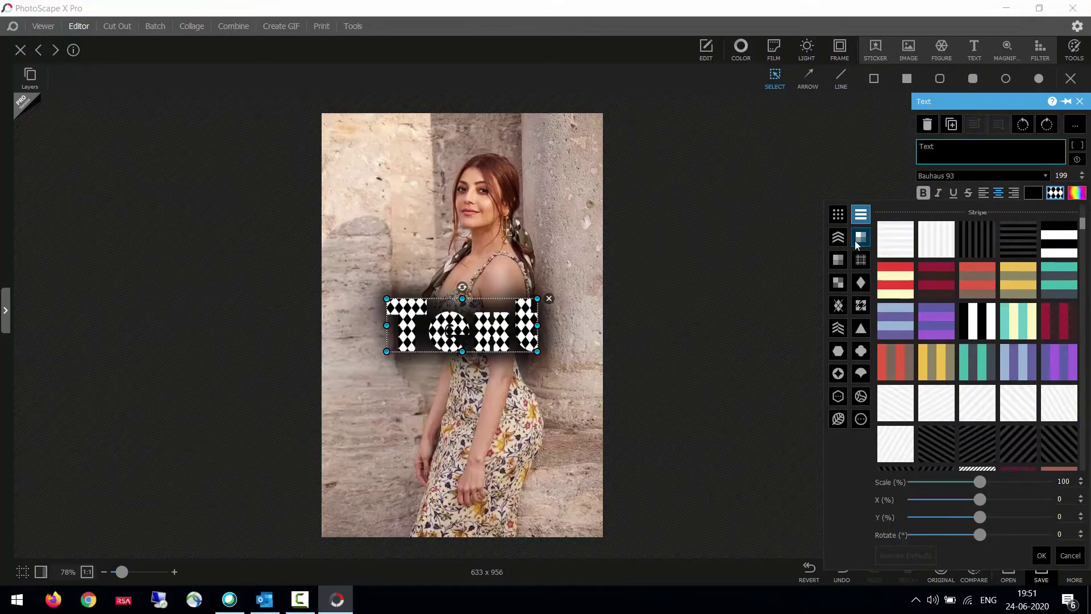
left_click(861, 237)
left_click(891, 244)
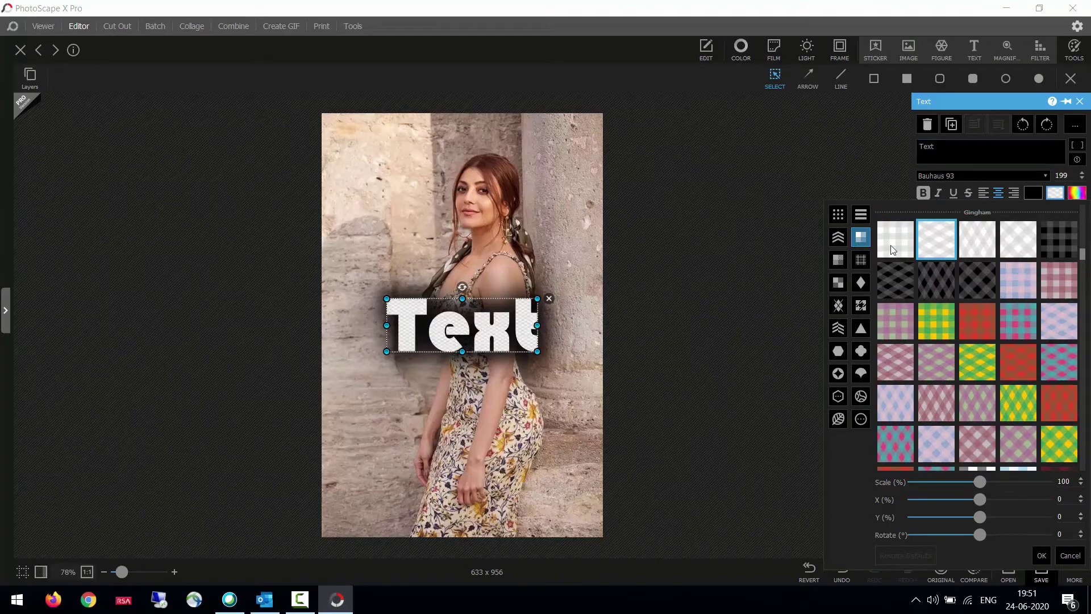
left_click(905, 217)
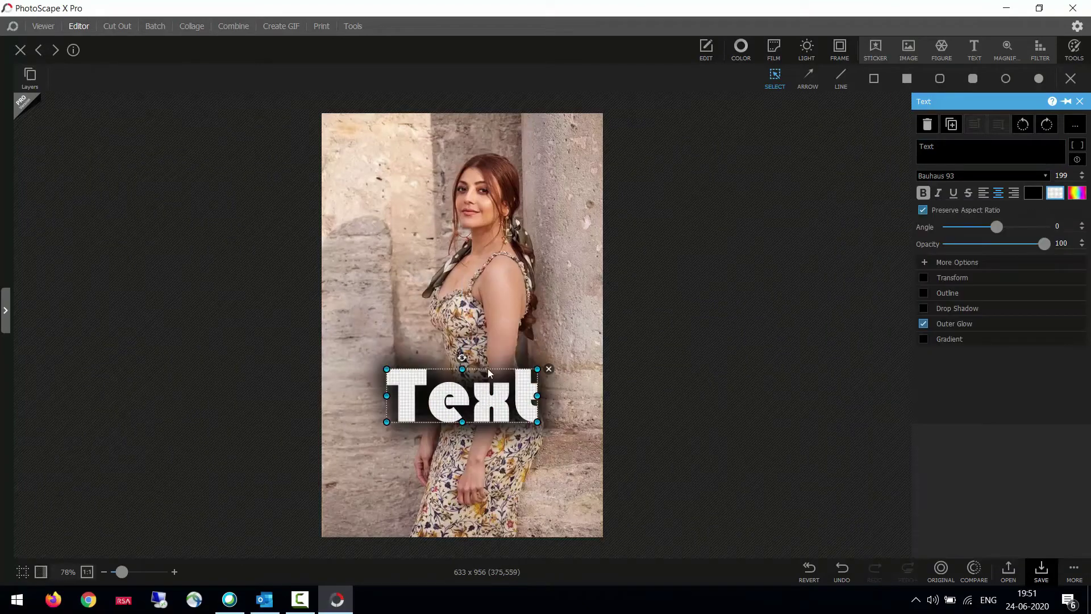
- Change the text's wording to "Wowrey" and shrink it to size 86 beside the model's arm over the wall
left_click_drag(489, 372, 488, 324)
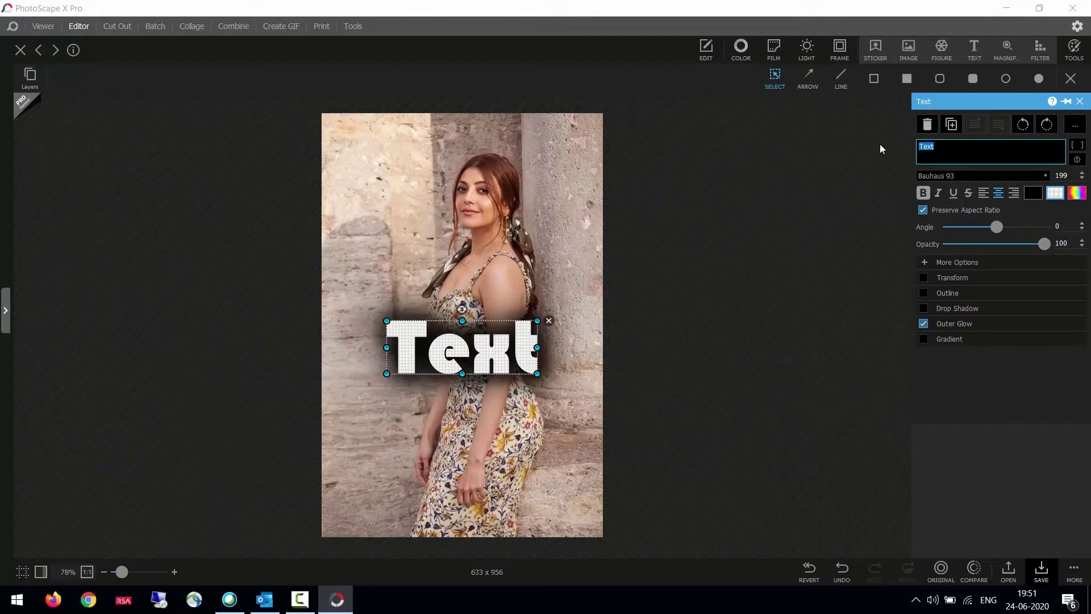
type("W")
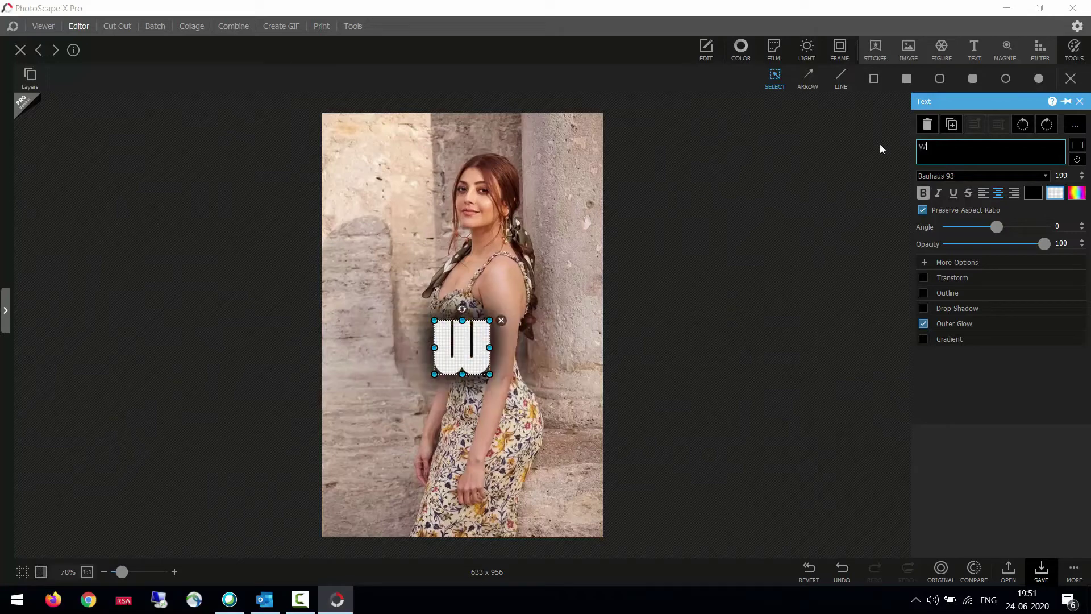
type("owrey")
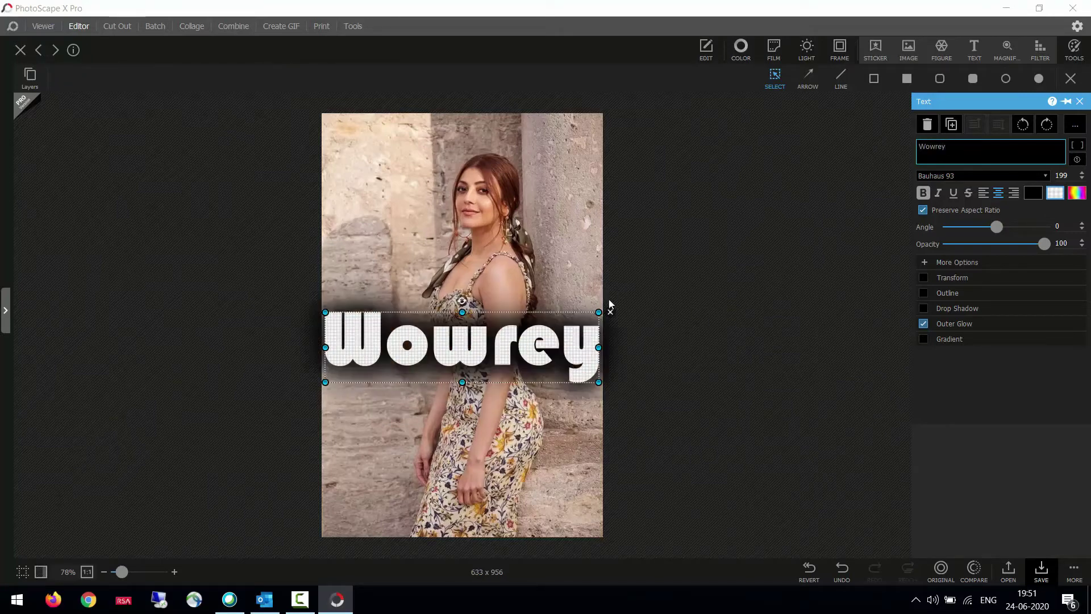
left_click(600, 307)
left_click(575, 334)
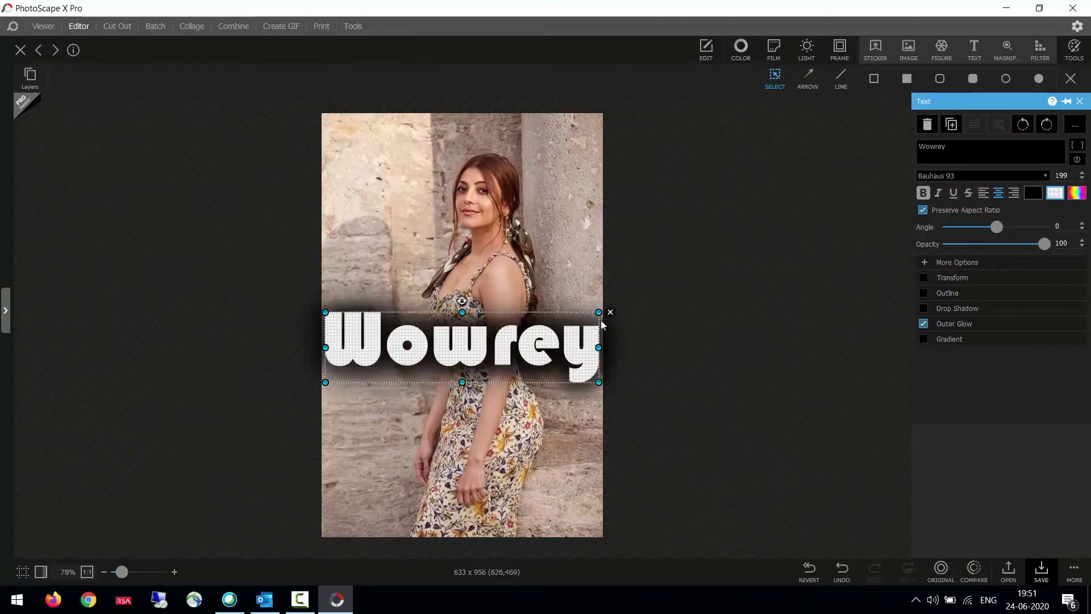
left_click_drag(598, 312, 407, 413)
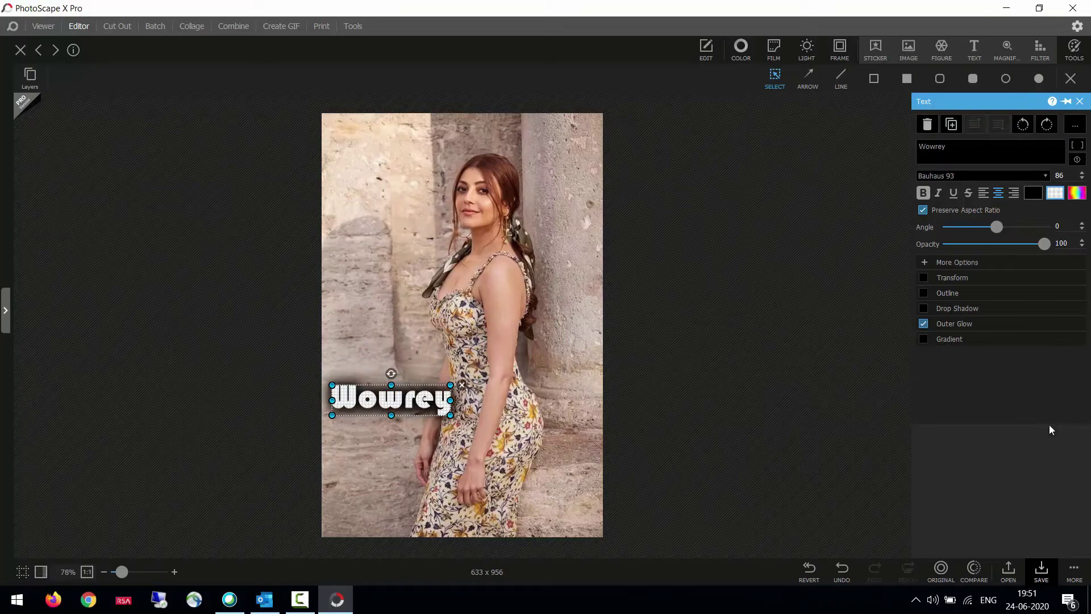
- Turn off the text's Outer Glow and give it the green-to-blue preset gradient
left_click(923, 324)
left_click(932, 340)
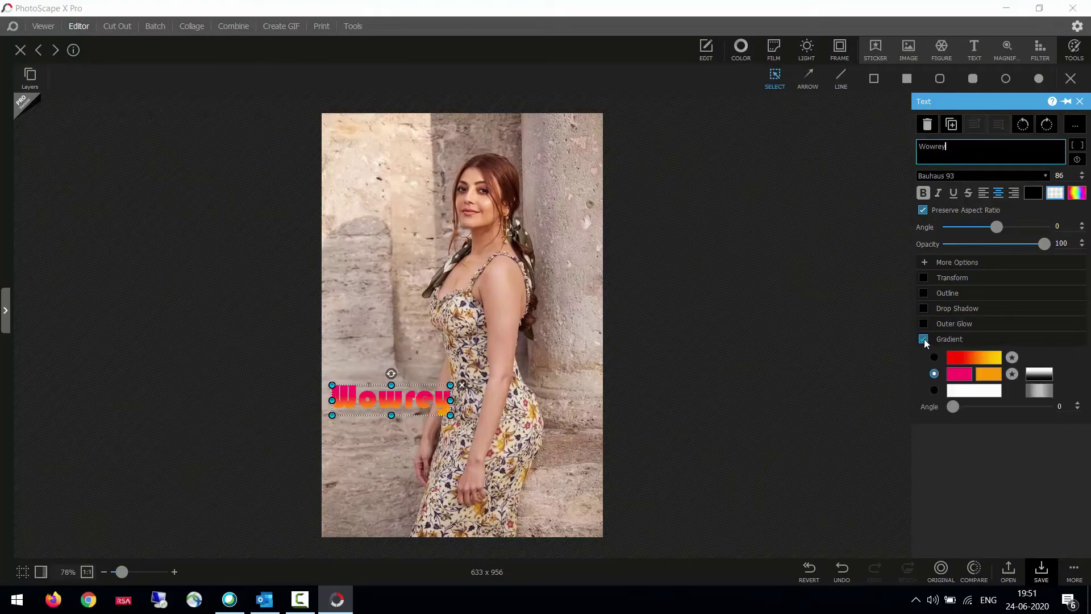
left_click(949, 339)
left_click(968, 338)
left_click(986, 360)
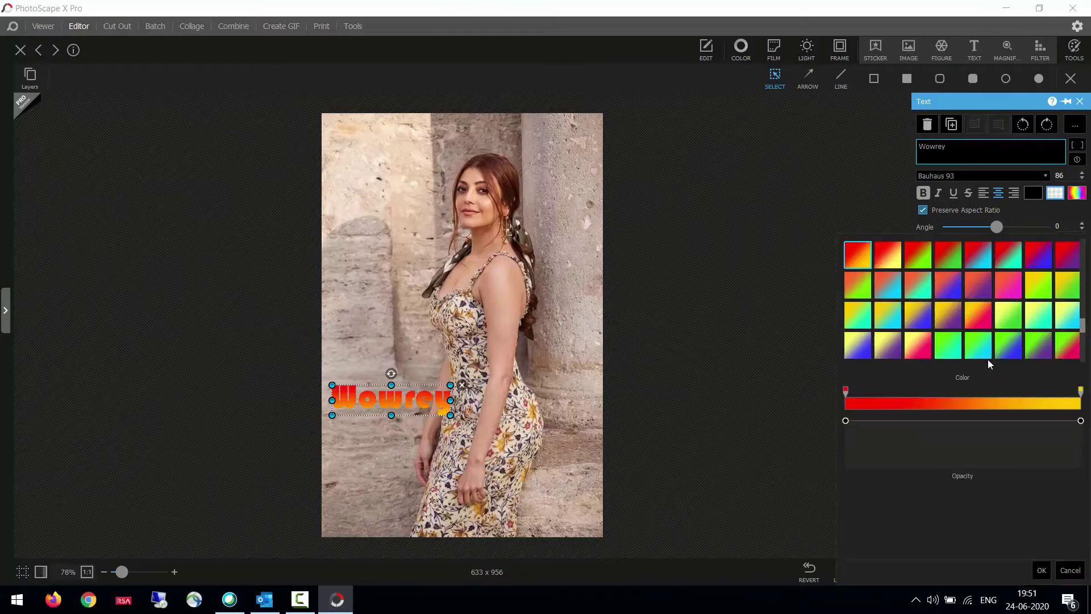
left_click(948, 314)
left_click(1006, 319)
left_click(953, 277)
left_click(997, 347)
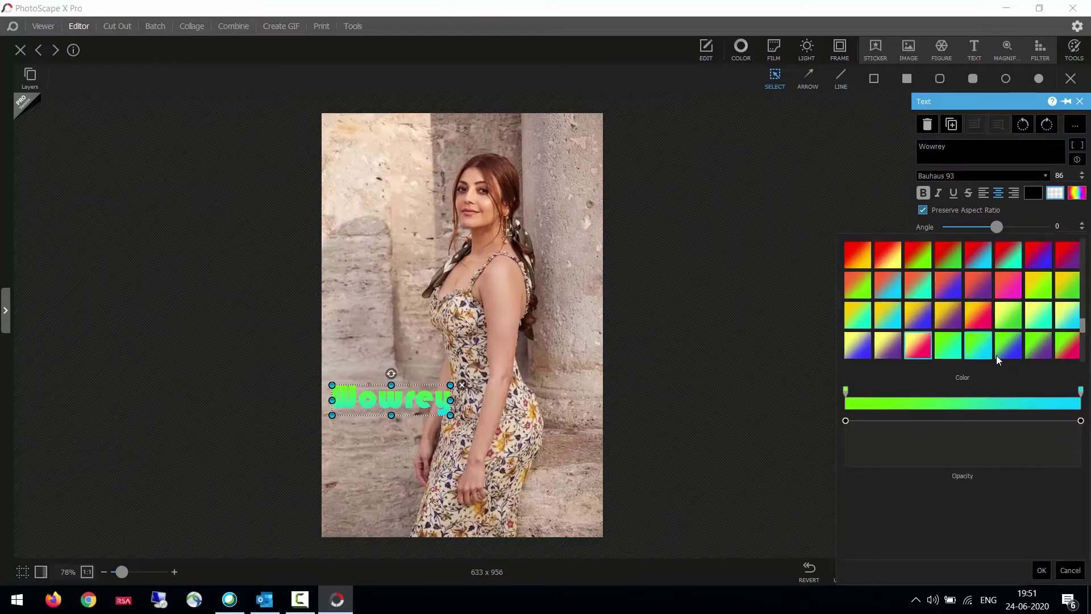
left_click(888, 203)
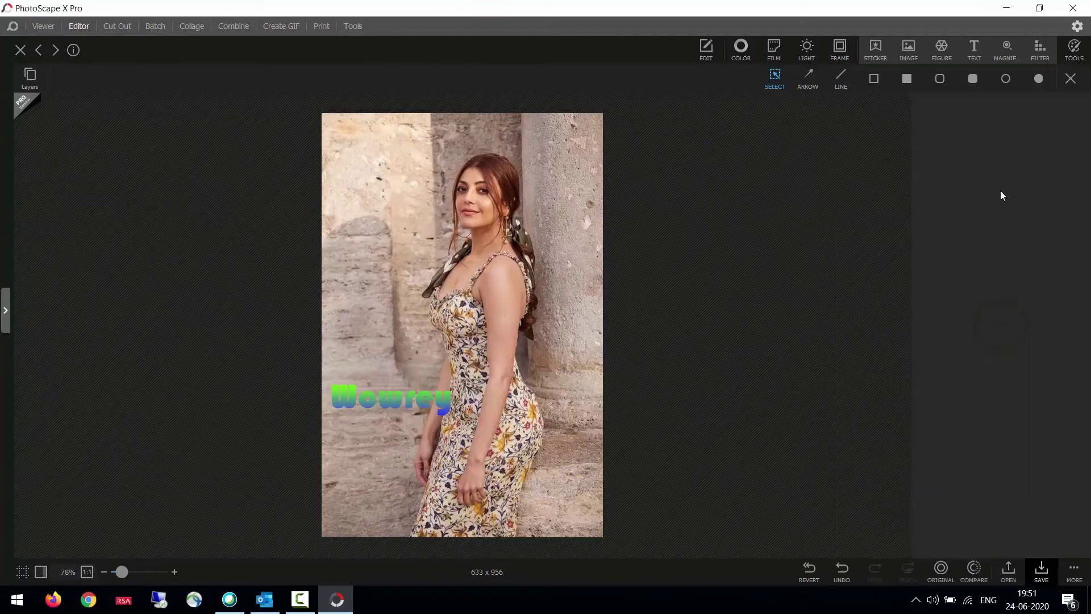
- Add a plain round magnifier at 200% scale, enlarge it, and place it over the model's face
left_click(1011, 50)
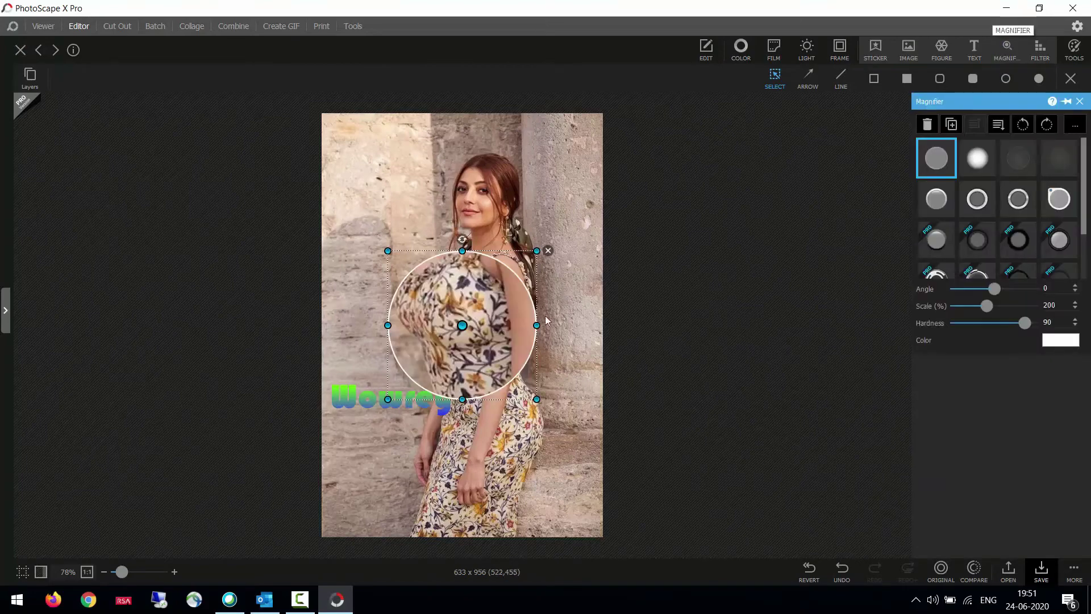
left_click_drag(505, 299, 502, 177)
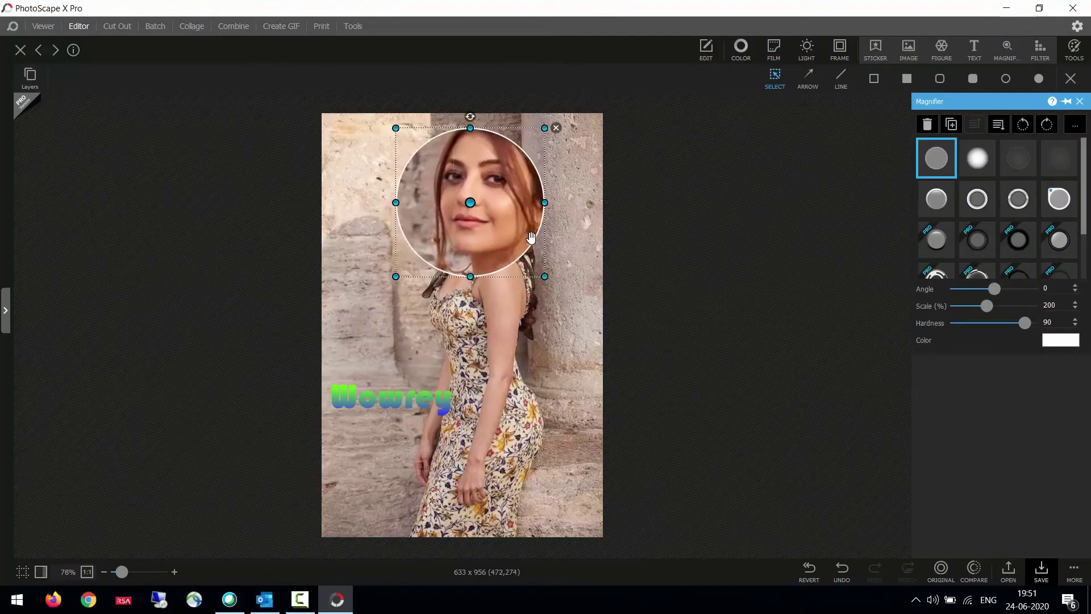
left_click_drag(544, 277, 548, 279)
left_click_drag(589, 317, 609, 329)
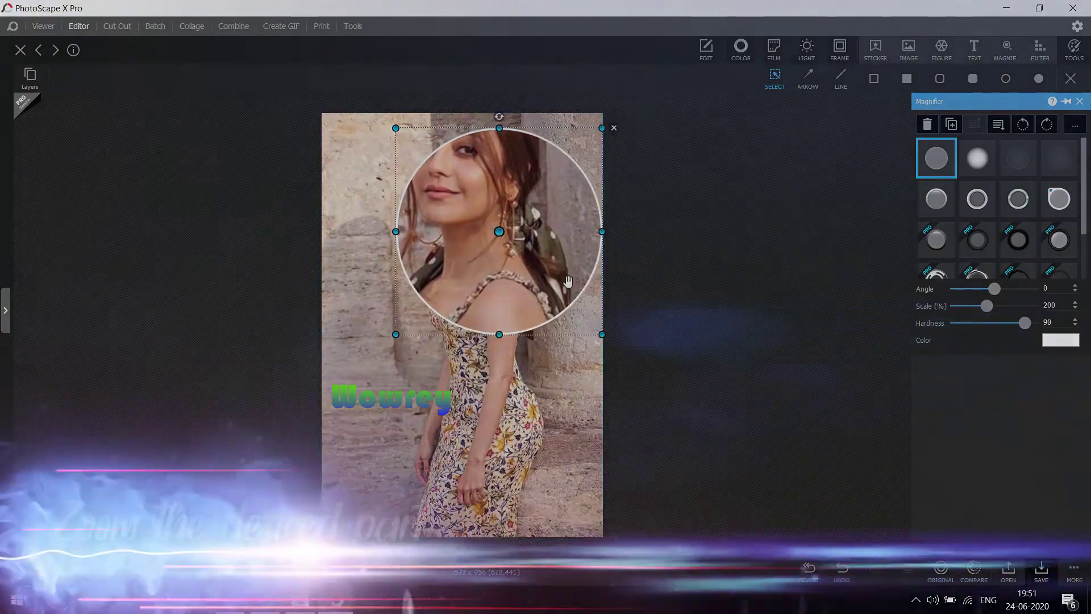
left_click_drag(520, 226, 491, 212)
left_click(508, 362)
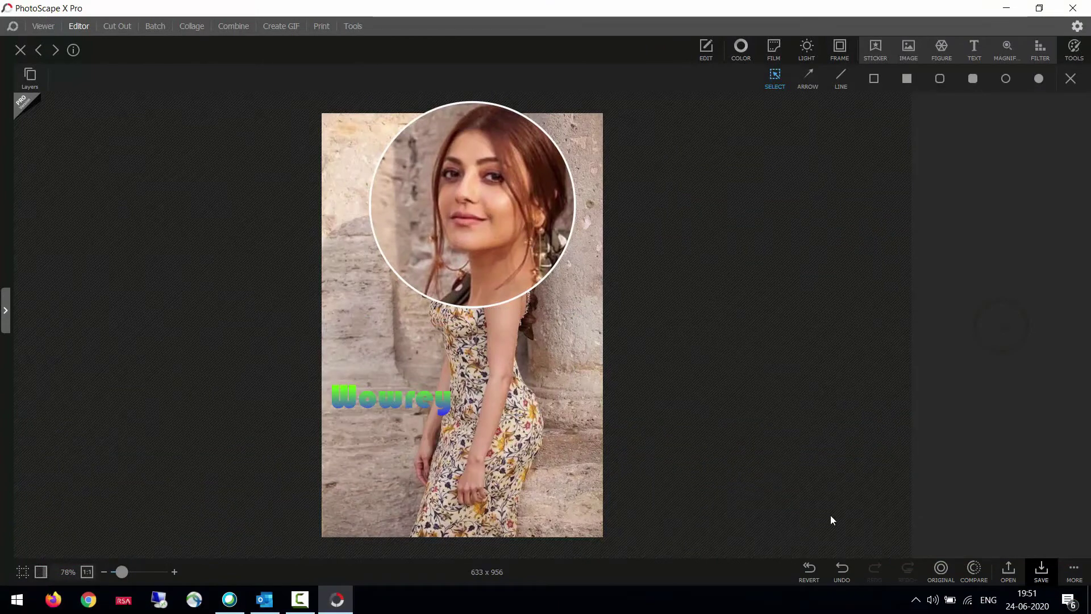
- Undo the magnifier's repositioning, enlargement and insertion
left_click(844, 569)
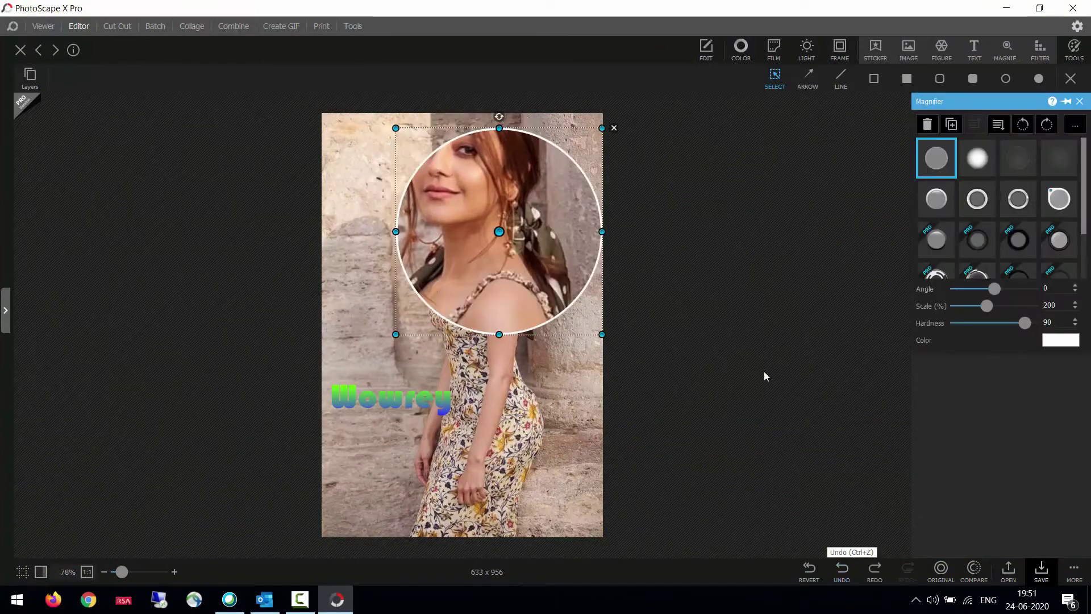
left_click(845, 571)
left_click(843, 569)
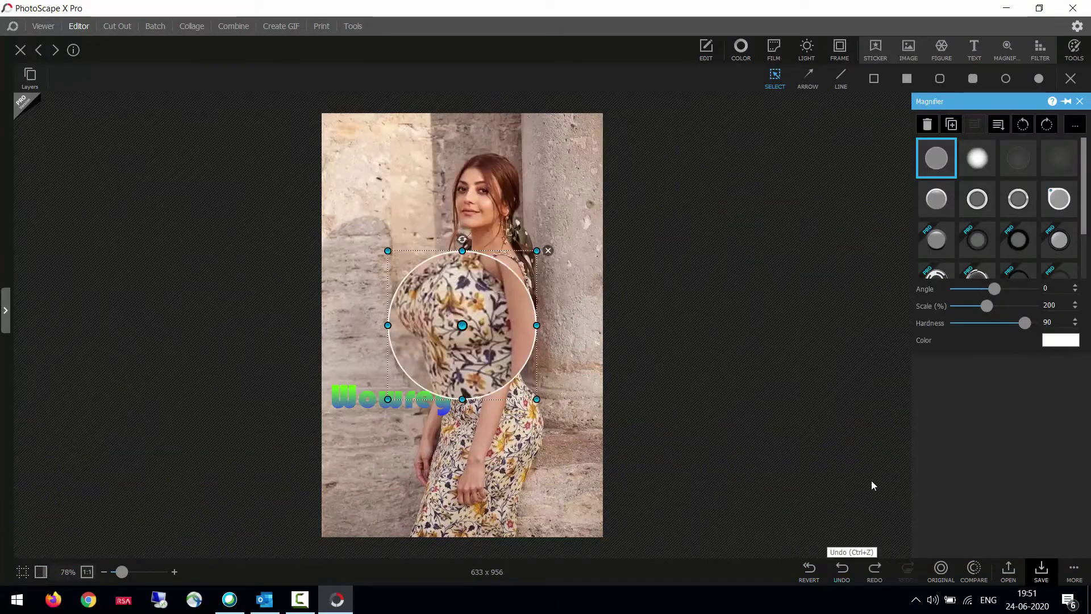
left_click(851, 579)
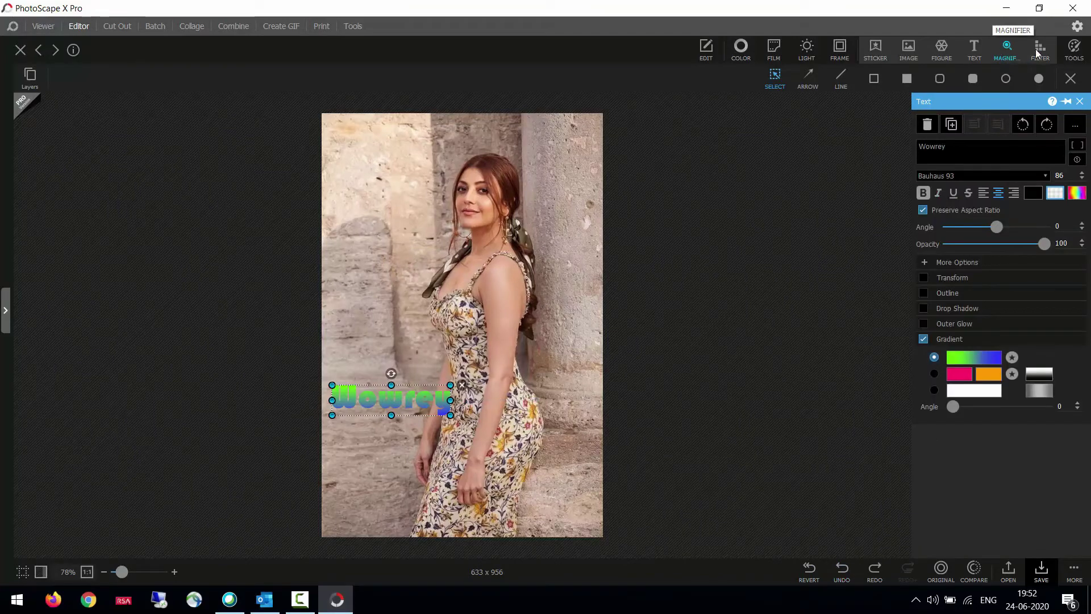
- Switch to the Cut Out workspace and load the photo of the woman sitting on sand in the floral dress
left_click(848, 56)
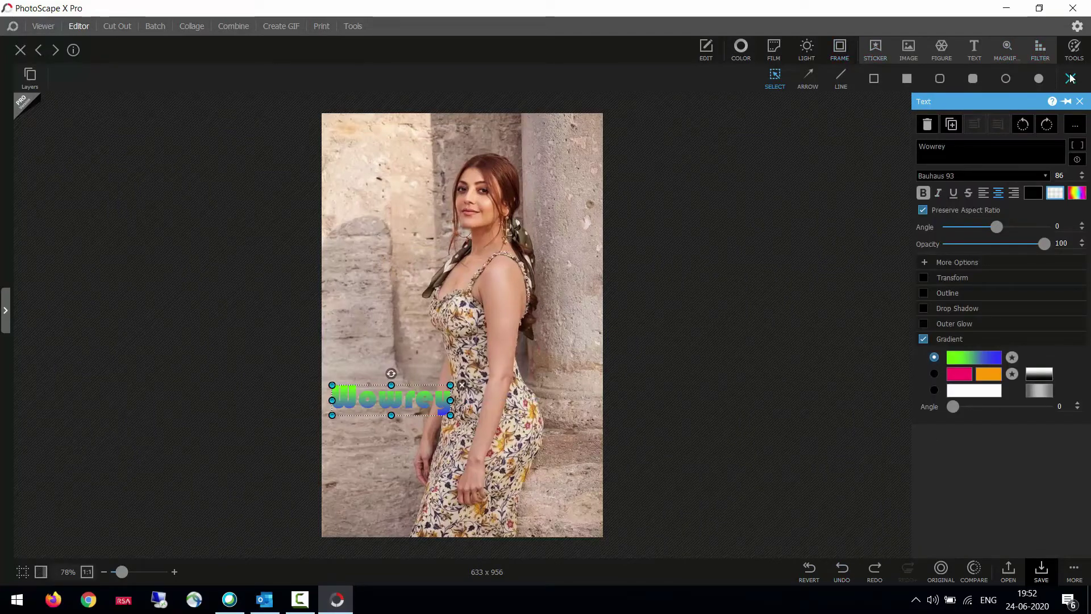
left_click(115, 26)
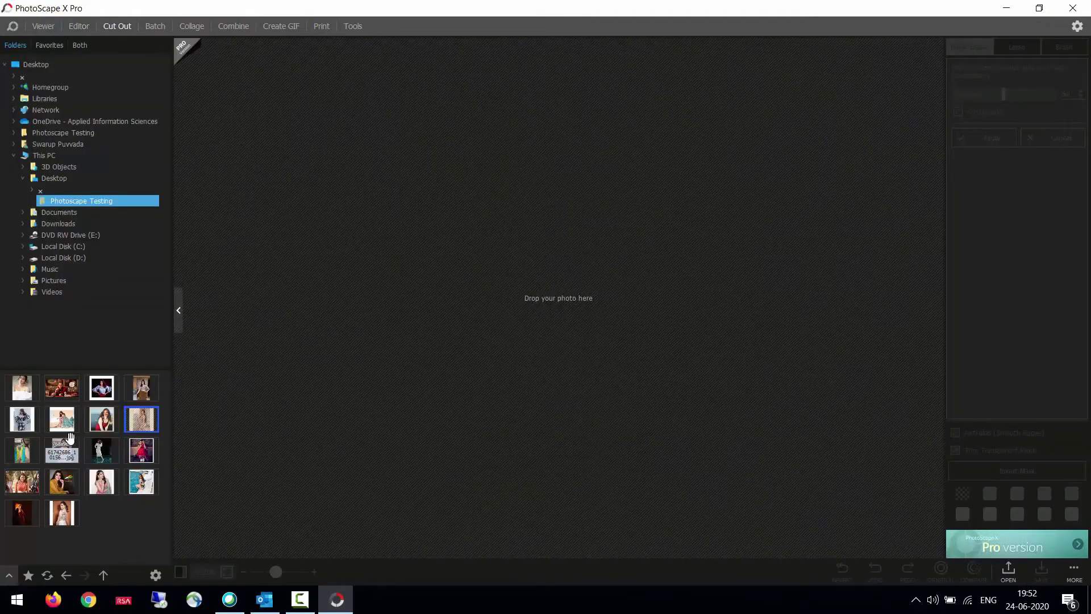
left_click(61, 431)
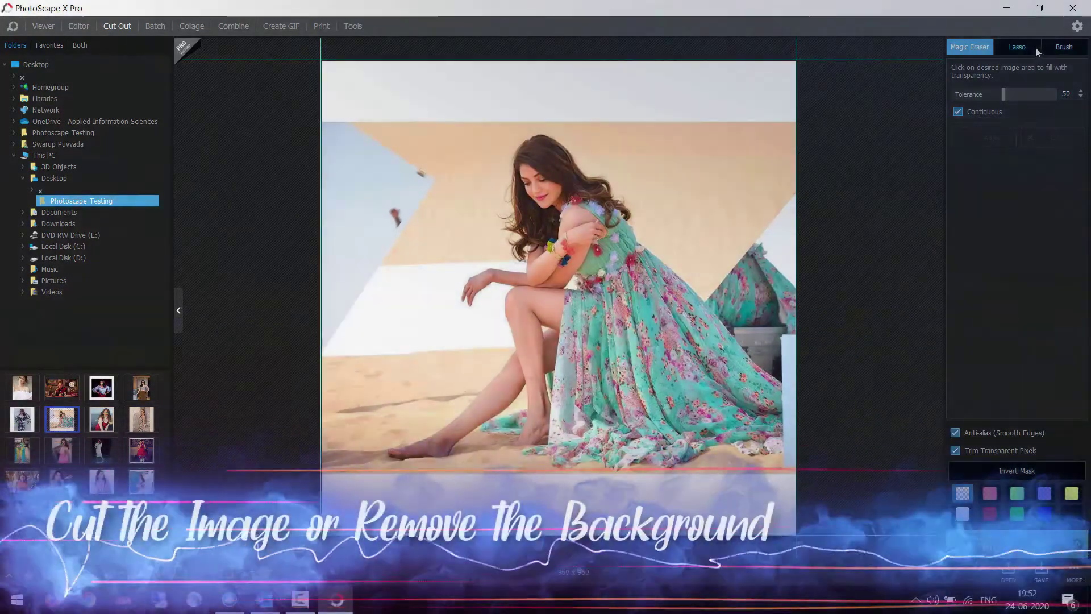
- Erase the white bands, studio backdrop, sky patches and surrounding sand around the woman with the Magic Eraser
left_click(1017, 48)
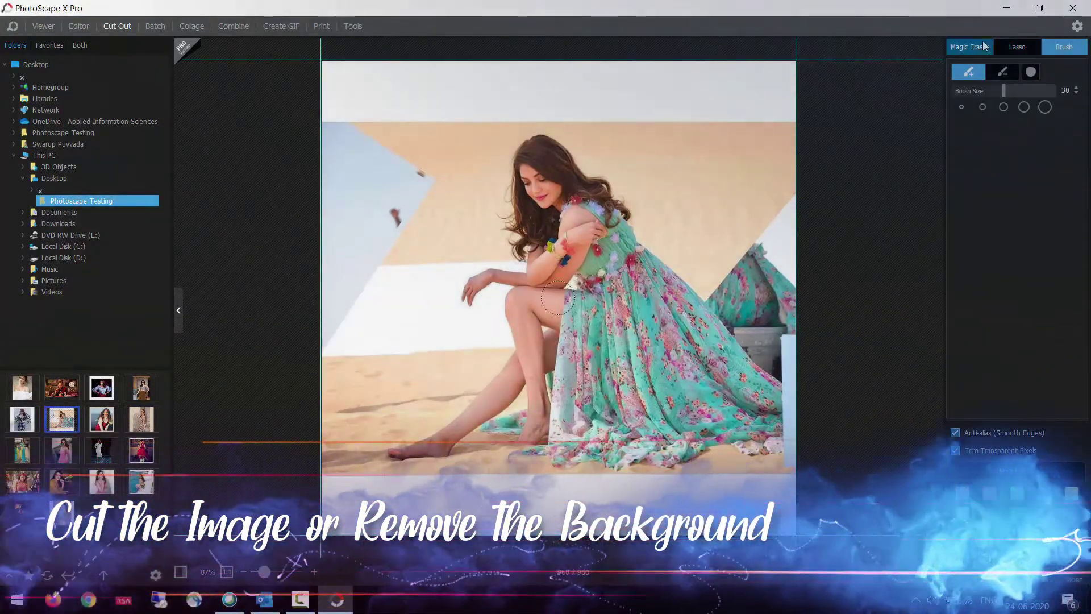
left_click(965, 47)
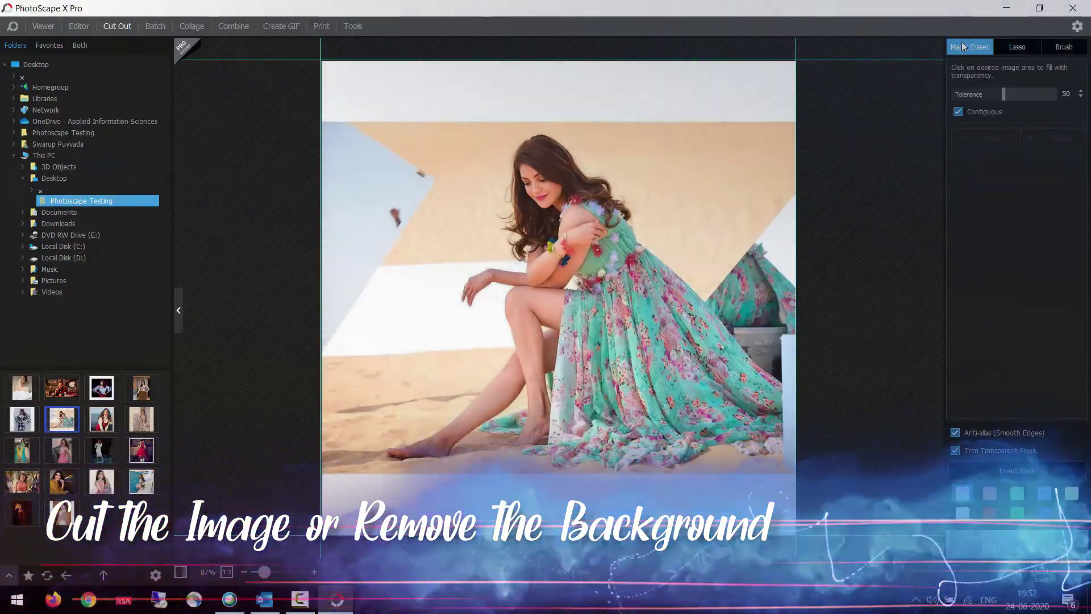
left_click(707, 92)
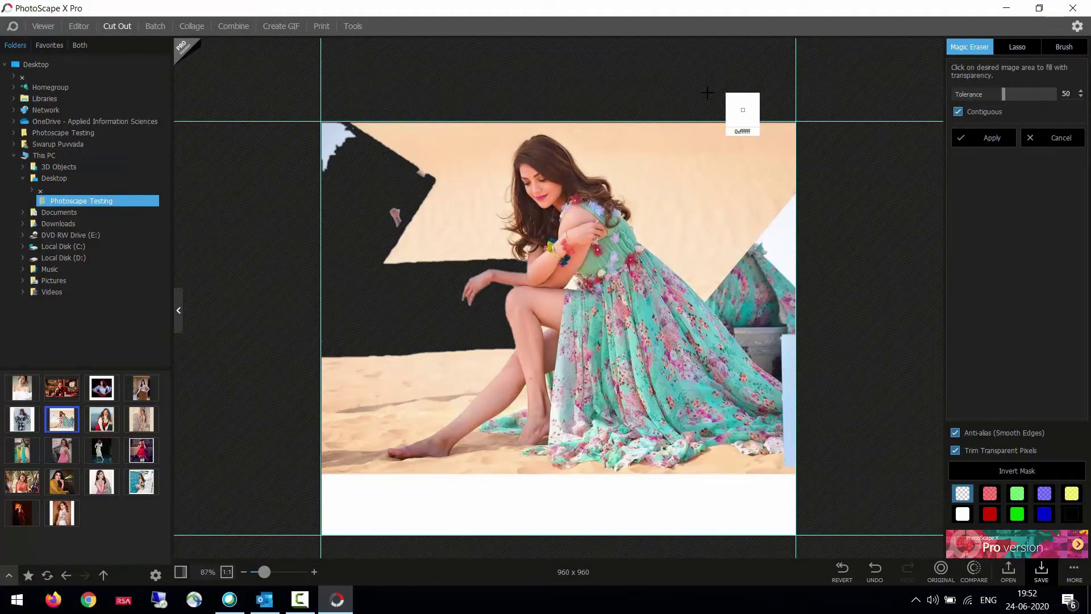
left_click(694, 158)
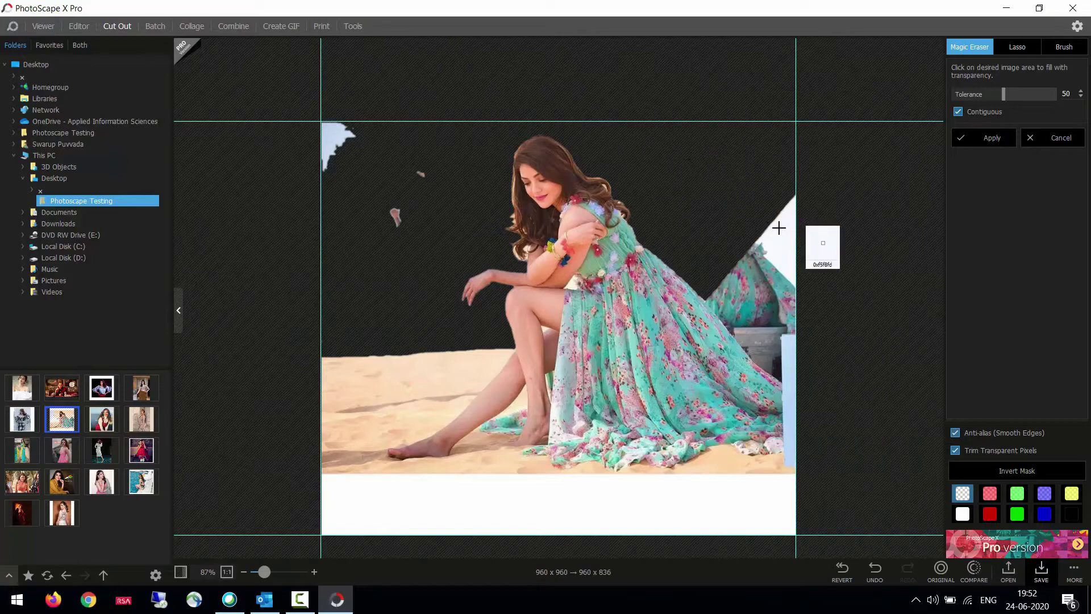
left_click(719, 494)
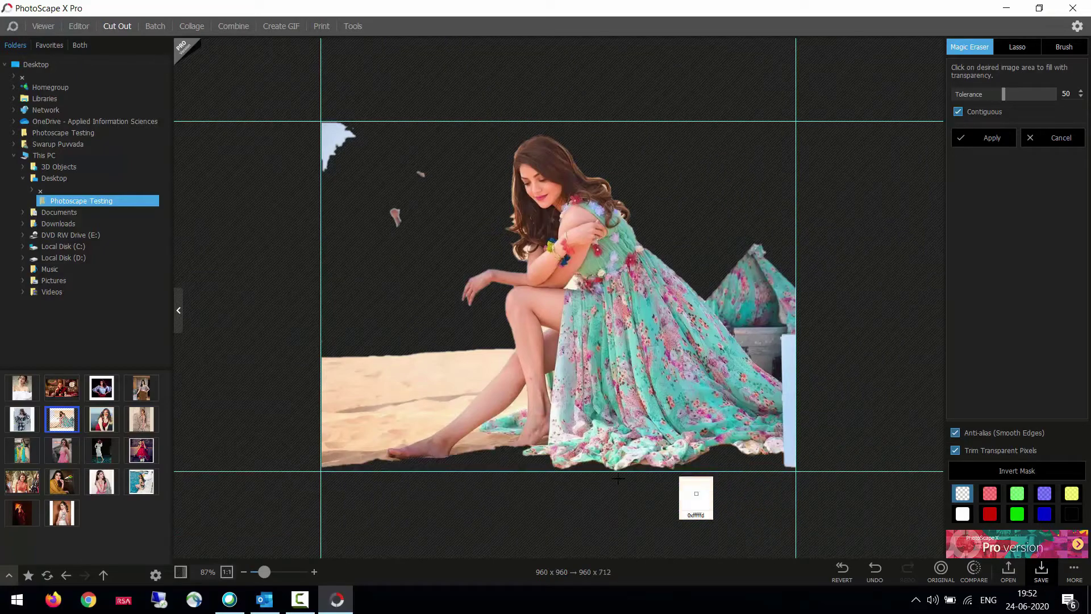
left_click(416, 409)
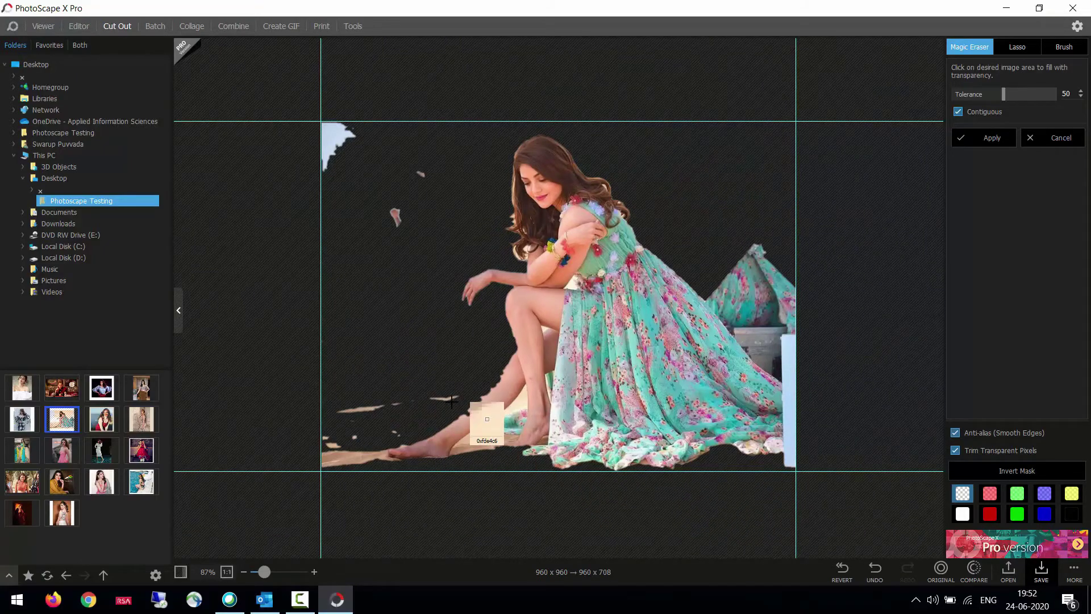
left_click(348, 451)
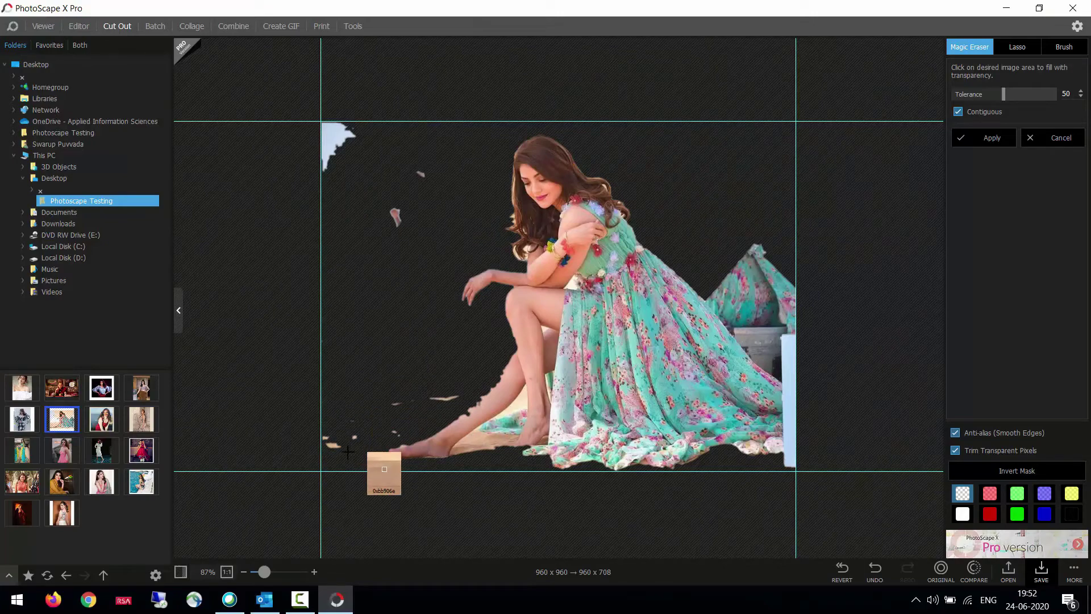
left_click(332, 130)
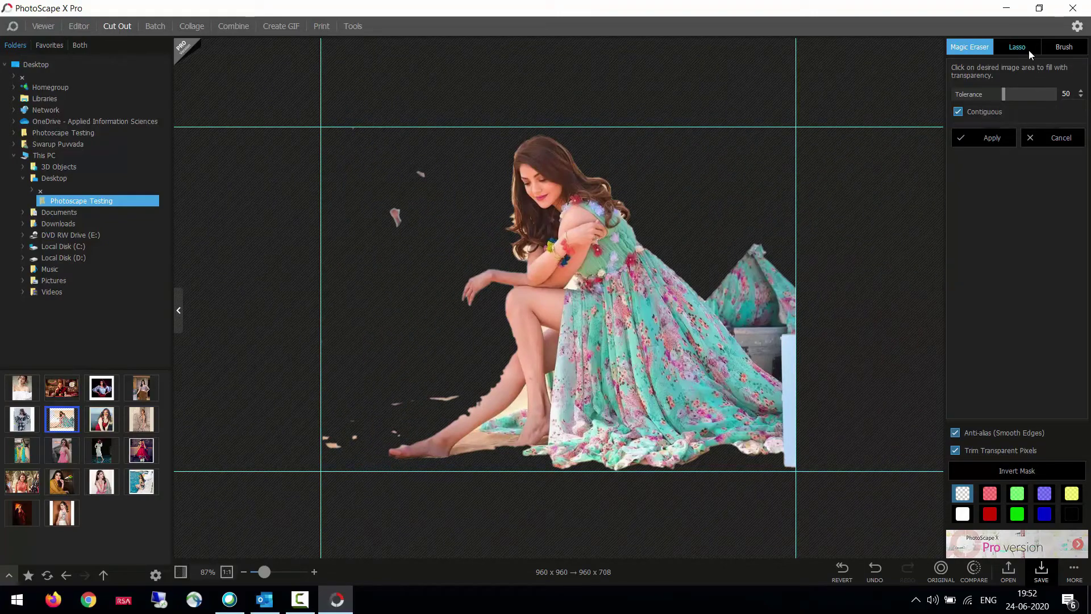
- Brush away the stray background specks beside the woman and restore the eroded edge of her extended leg and foot
left_click(1057, 47)
left_click_drag(414, 167, 393, 247)
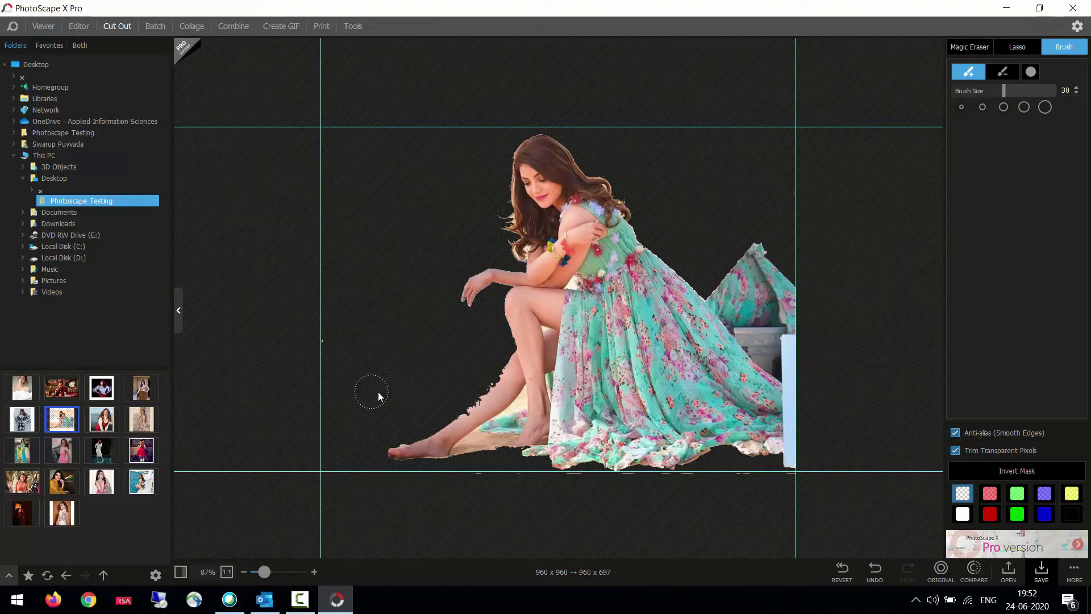
left_click_drag(365, 390, 333, 339)
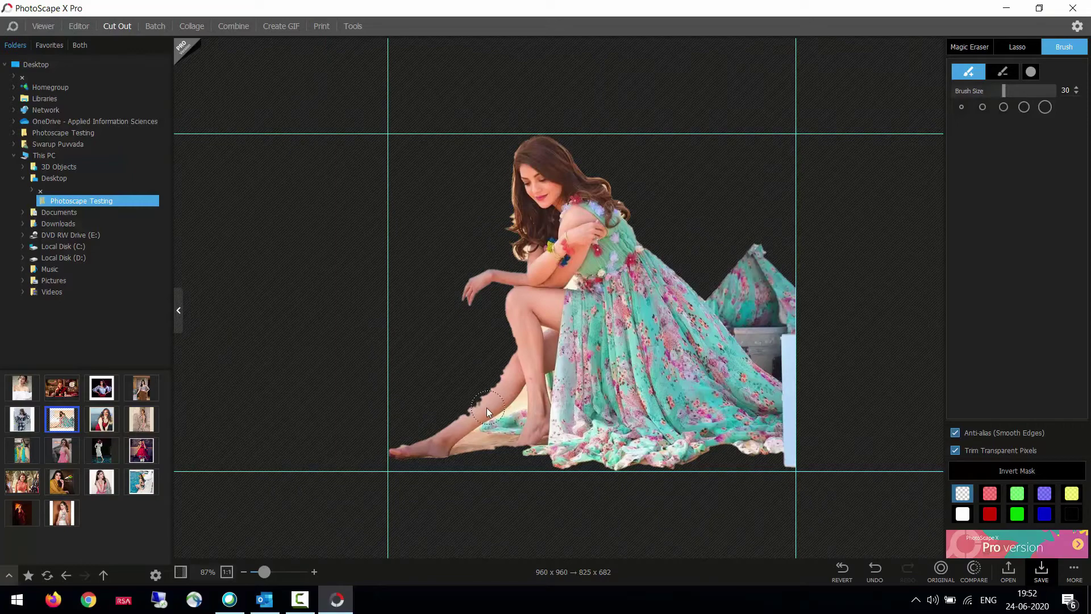
left_click(1004, 74)
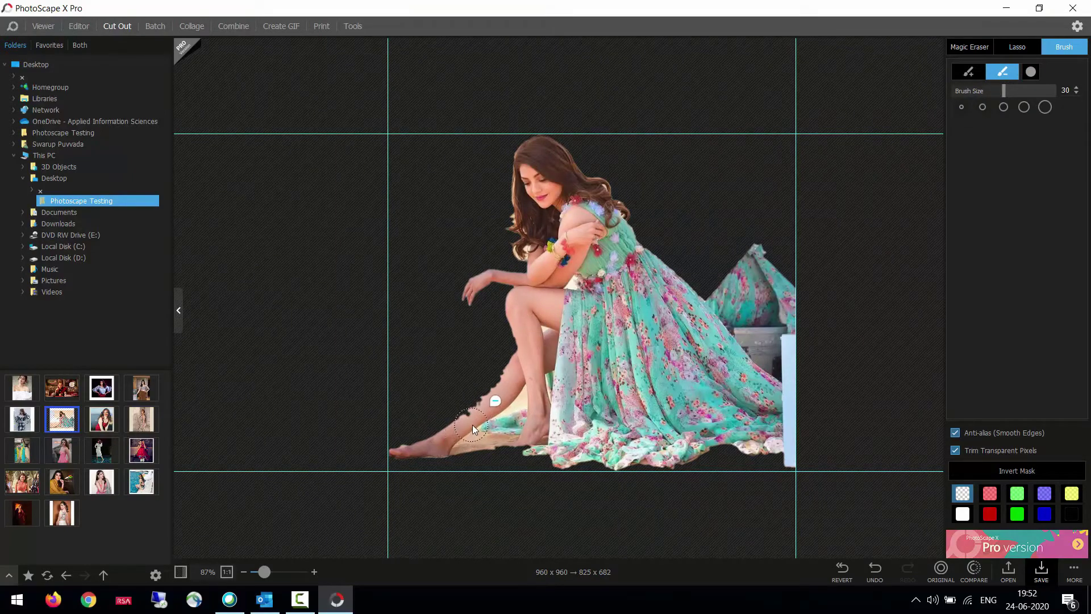
mouse_move(472, 425)
left_mouse_down()
mouse_move(520, 366)
mouse_move(399, 450)
left_mouse_up()
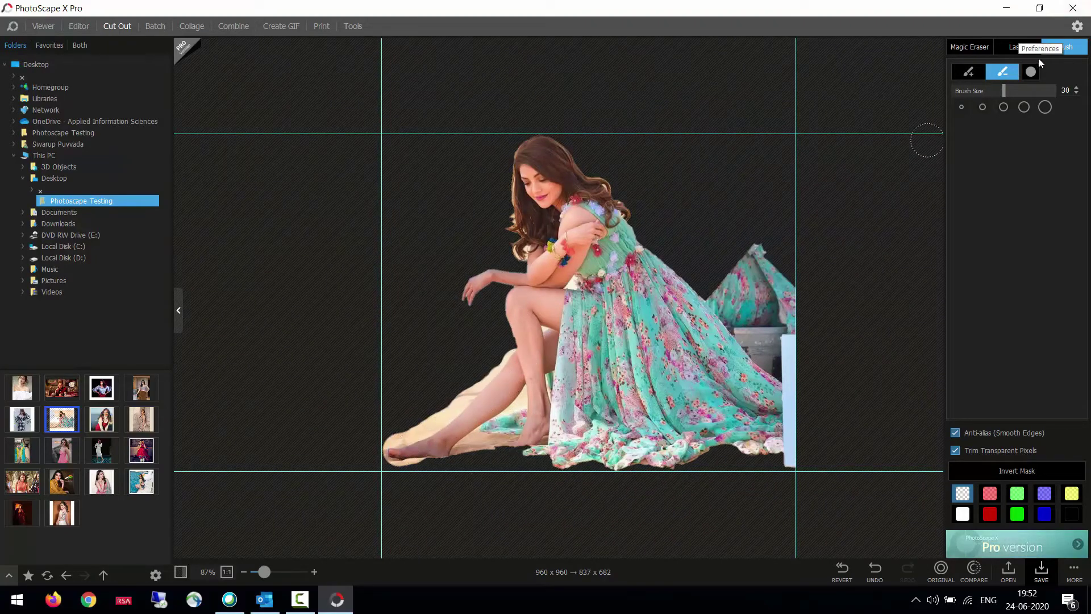
- Restore the area around the woman's extended leg and foot with a closed-path Lasso outline
left_click(1017, 46)
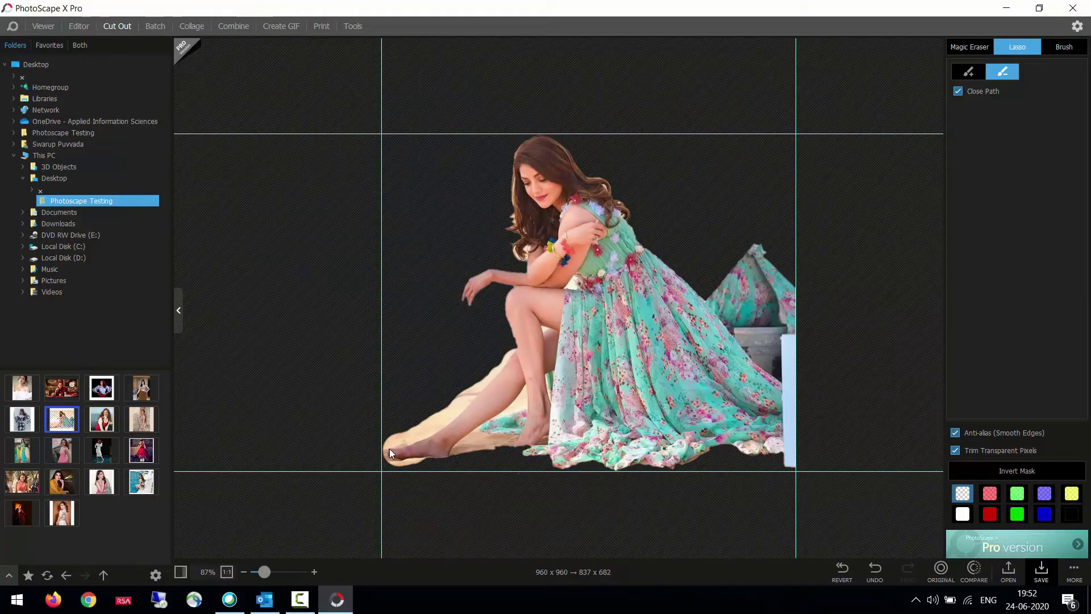
left_click_drag(390, 448, 435, 434)
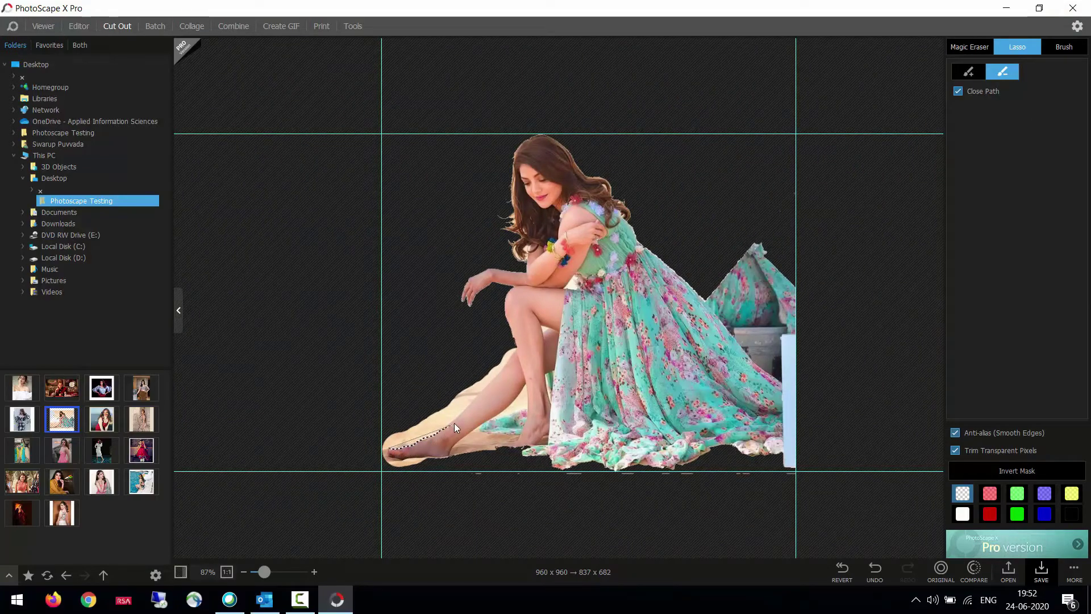
mouse_move(483, 390)
left_mouse_down()
mouse_move(517, 349)
mouse_move(447, 355)
mouse_move(366, 431)
mouse_move(362, 466)
mouse_move(386, 463)
mouse_move(388, 451)
mouse_move(441, 461)
mouse_move(480, 431)
left_mouse_up()
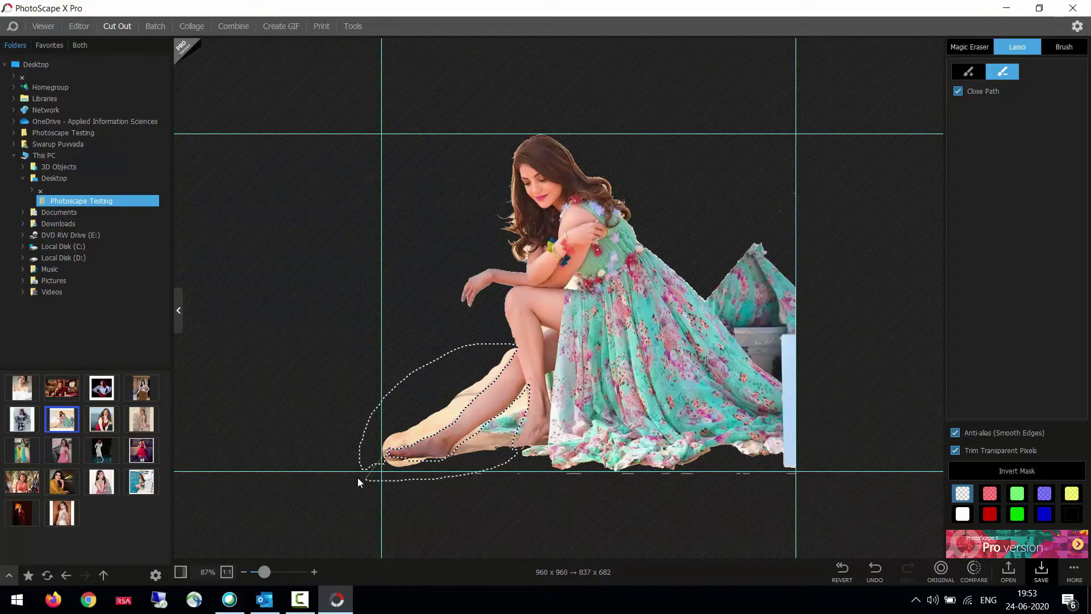
left_click_drag(358, 477, 354, 467)
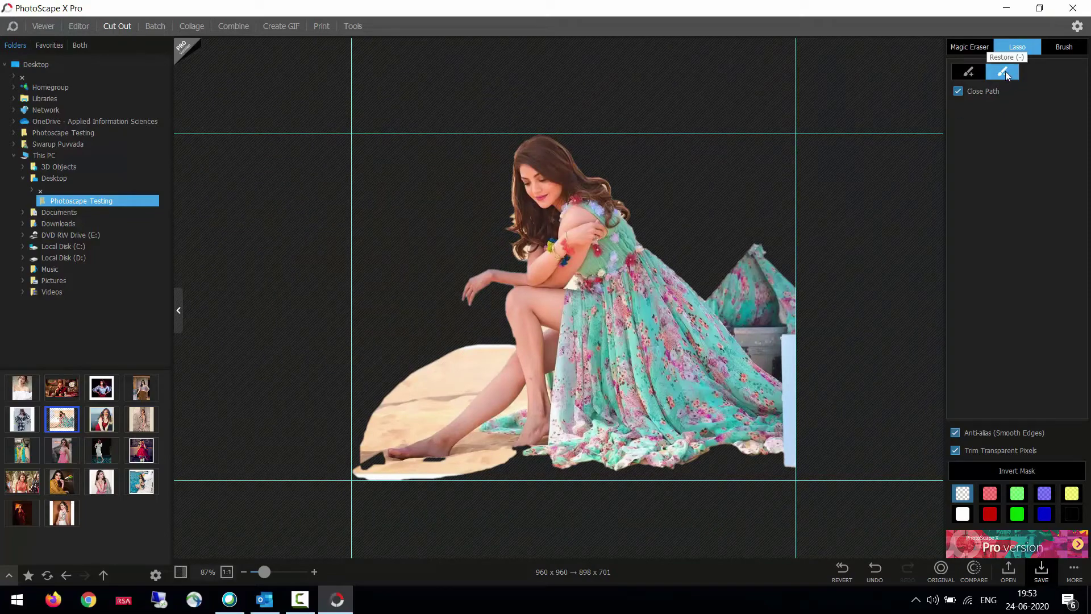
- Erase the restored sand above the extended leg with a Lasso outline along the shin and foot
left_click(971, 73)
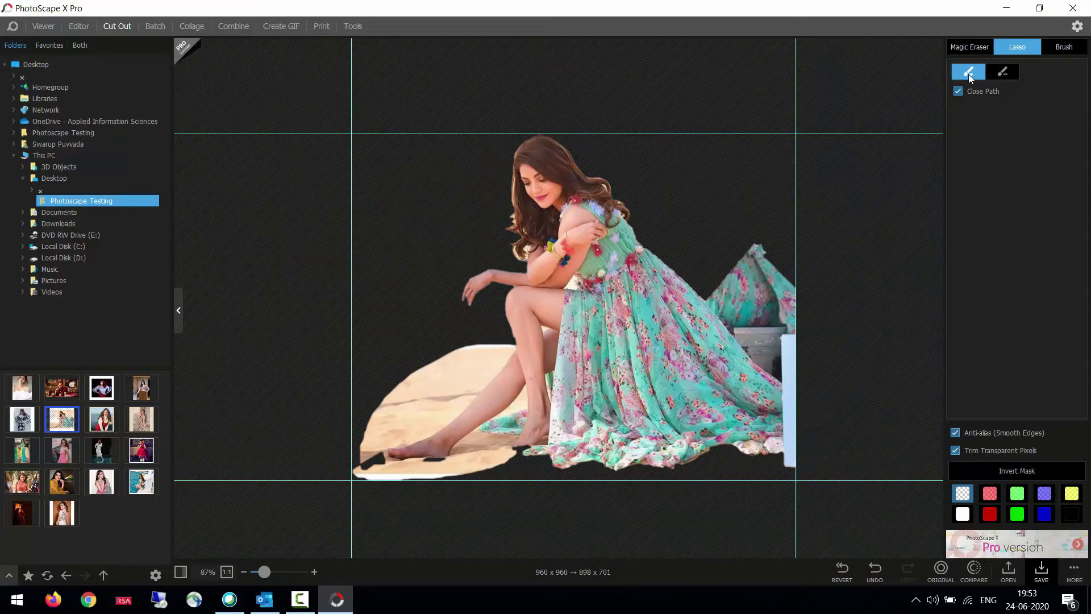
mouse_move(390, 449)
left_mouse_down()
mouse_move(432, 444)
mouse_move(478, 405)
left_mouse_up()
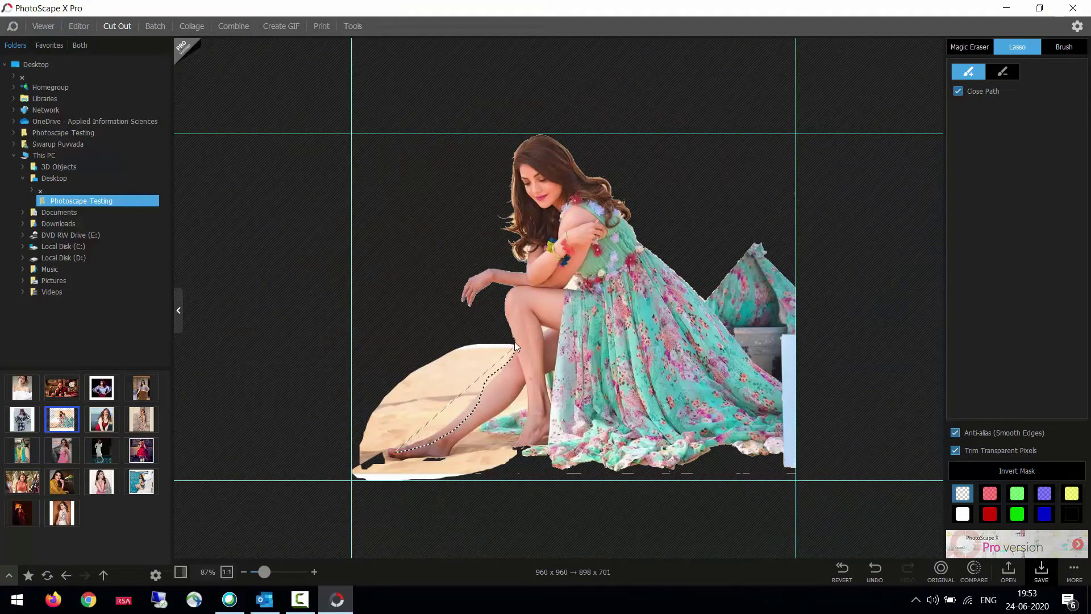
left_click_drag(515, 343, 340, 453)
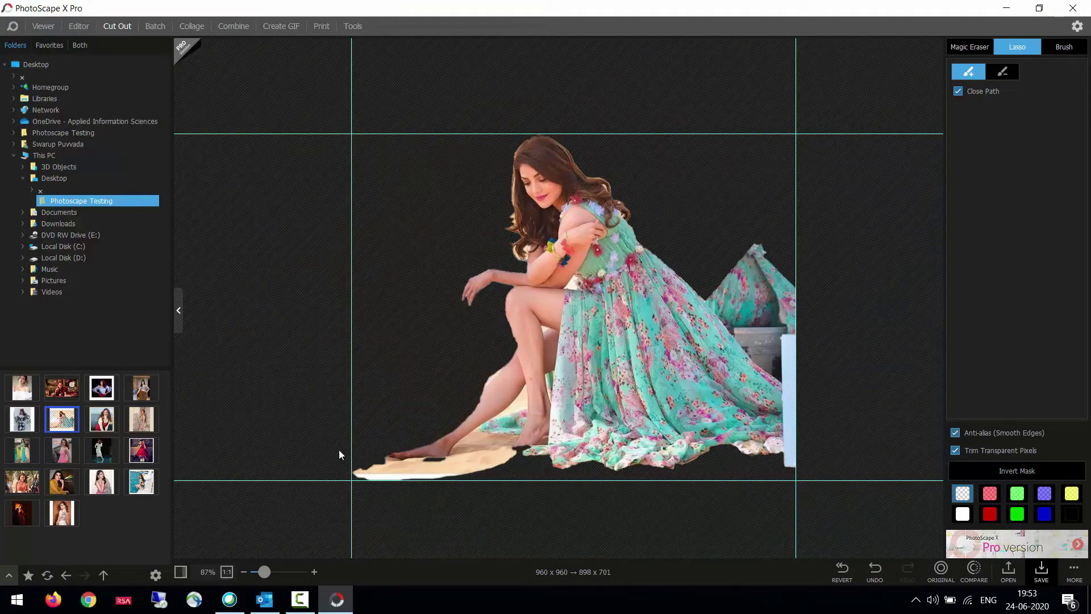
left_click(1062, 48)
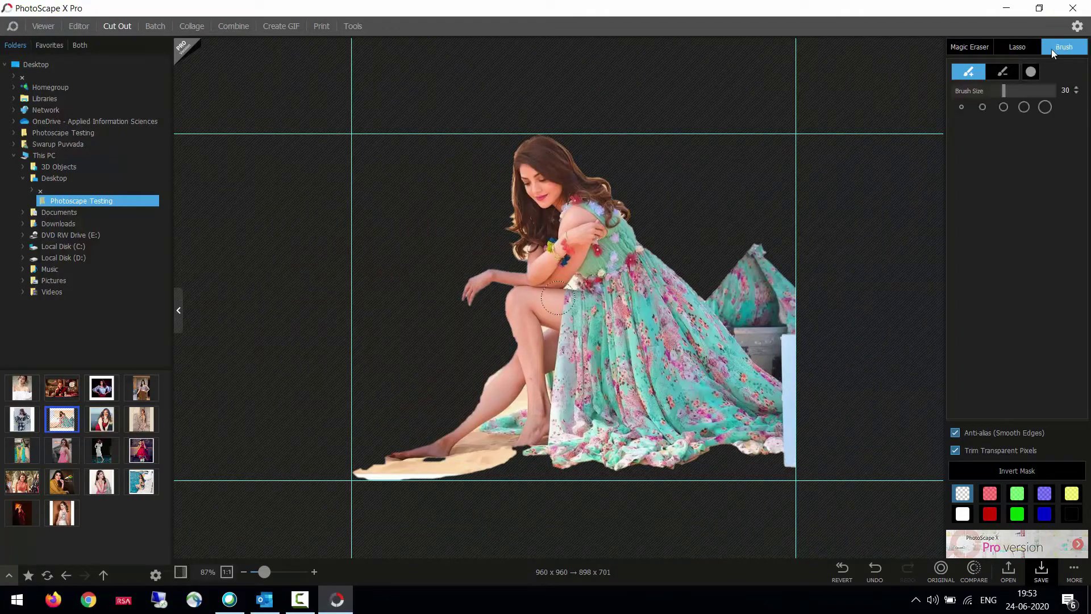
- Switch to the Batch workspace and load all photos from the Photoscape Testing folder
left_click(155, 25)
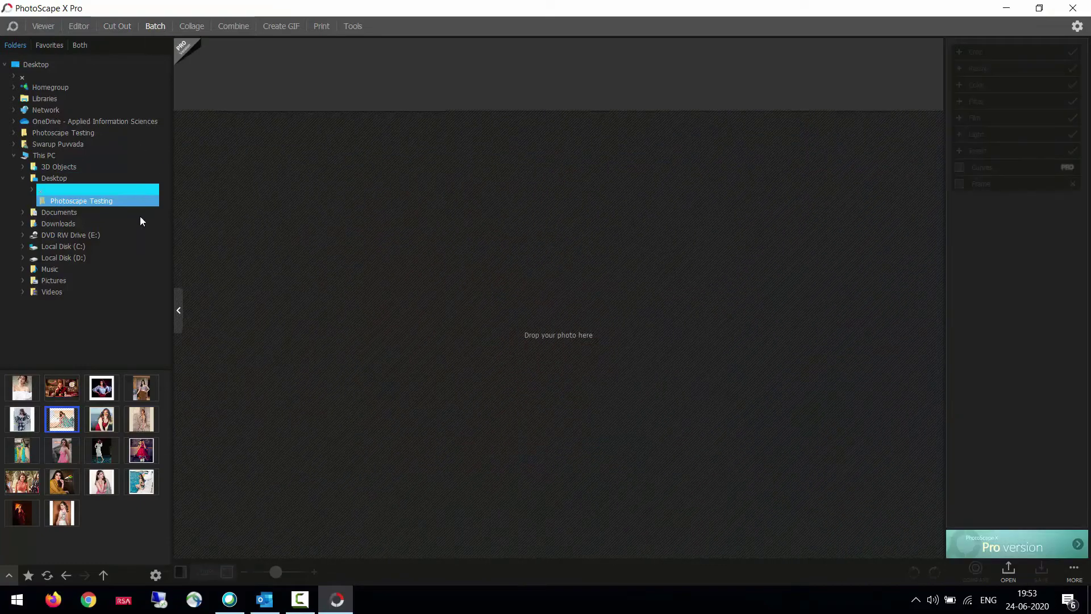
left_click_drag(155, 533, 3, 345)
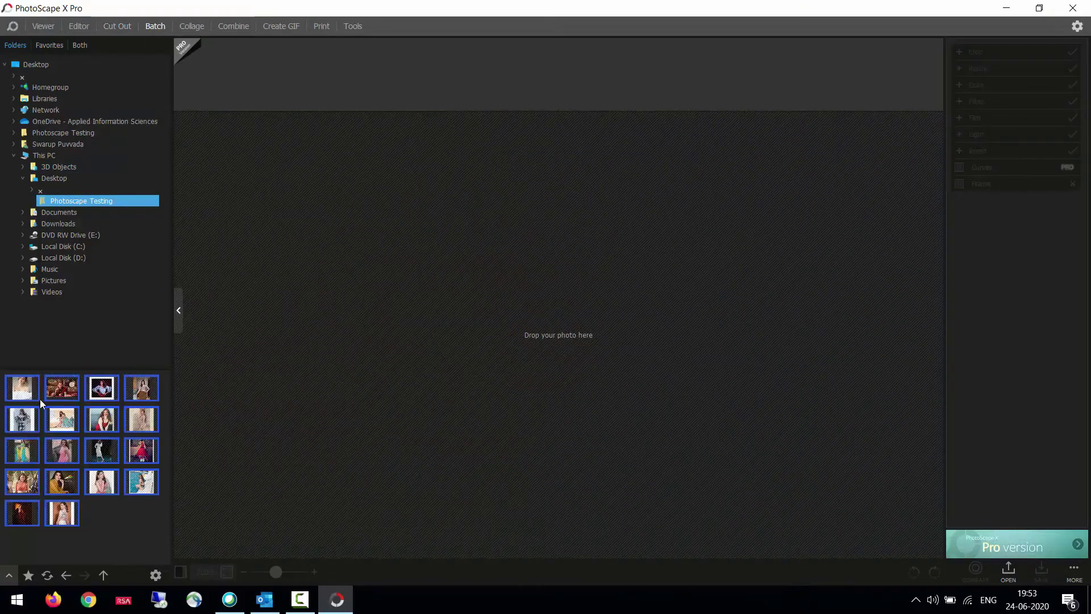
left_click_drag(26, 391, 432, 210)
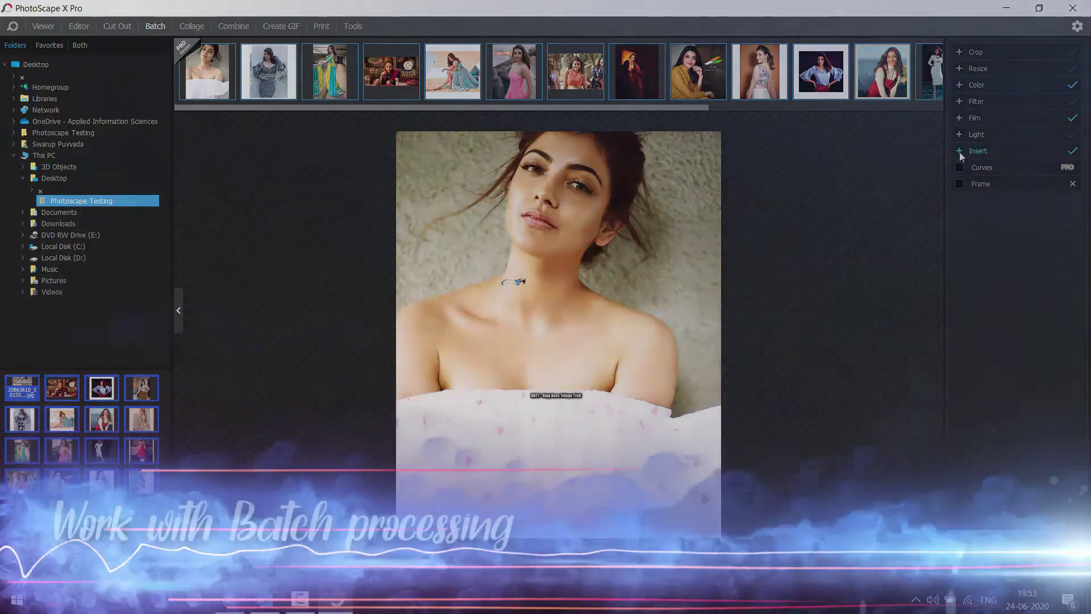
- Disable and remove the existing text and image items from the batch's Insert list
left_click(973, 151)
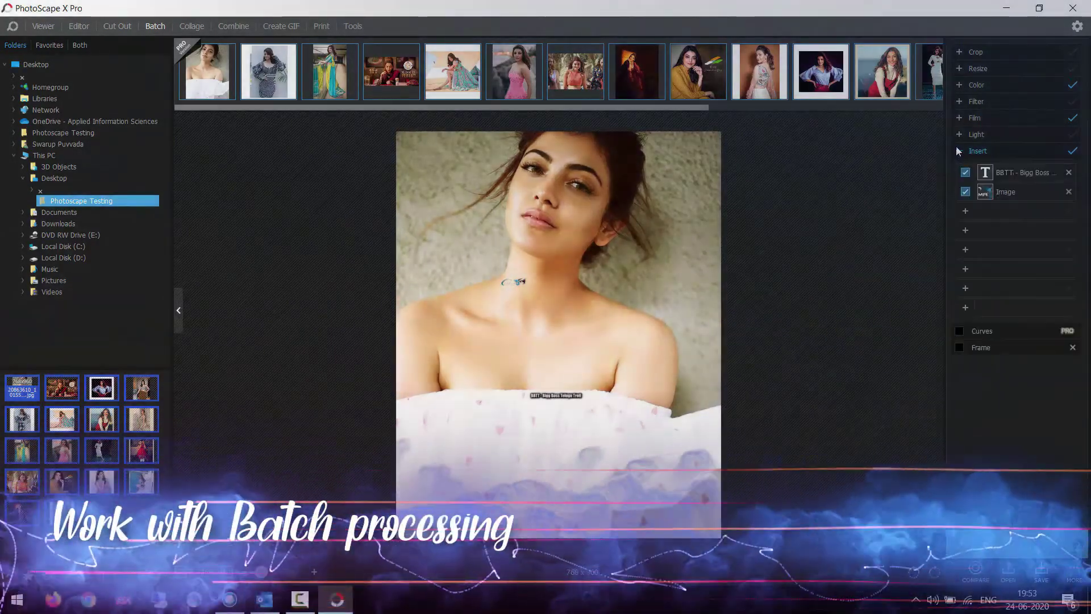
left_click(965, 192)
left_click(966, 172)
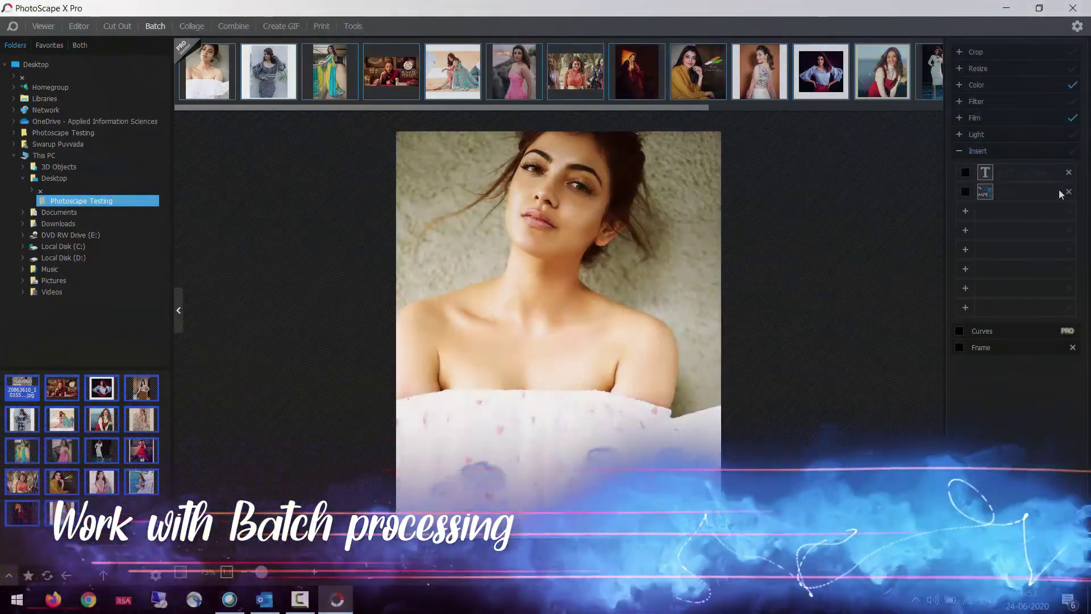
left_click(1068, 172)
left_click(1068, 192)
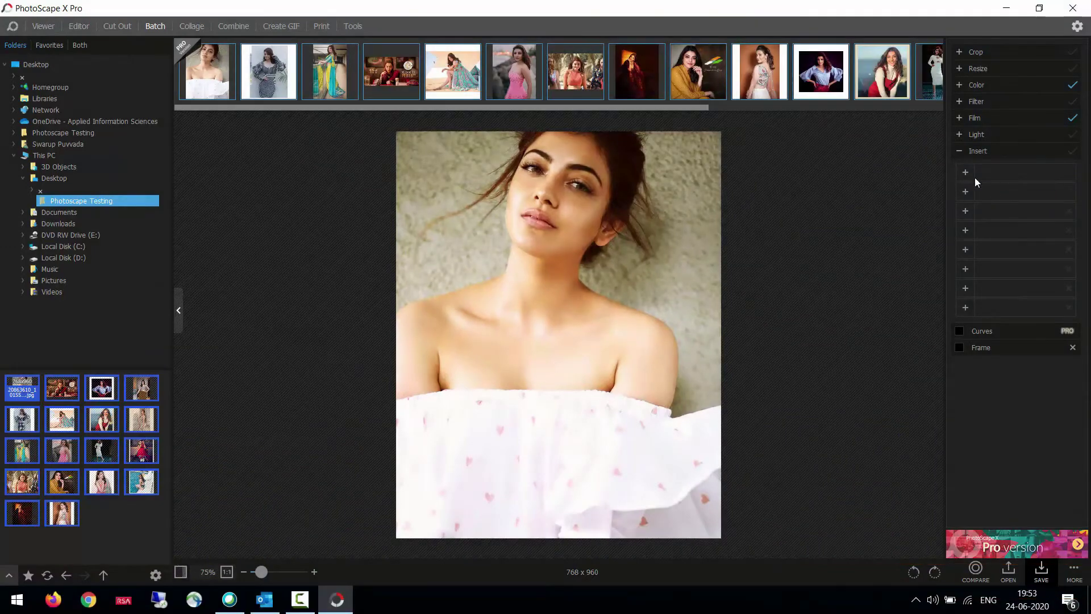
left_click(972, 175)
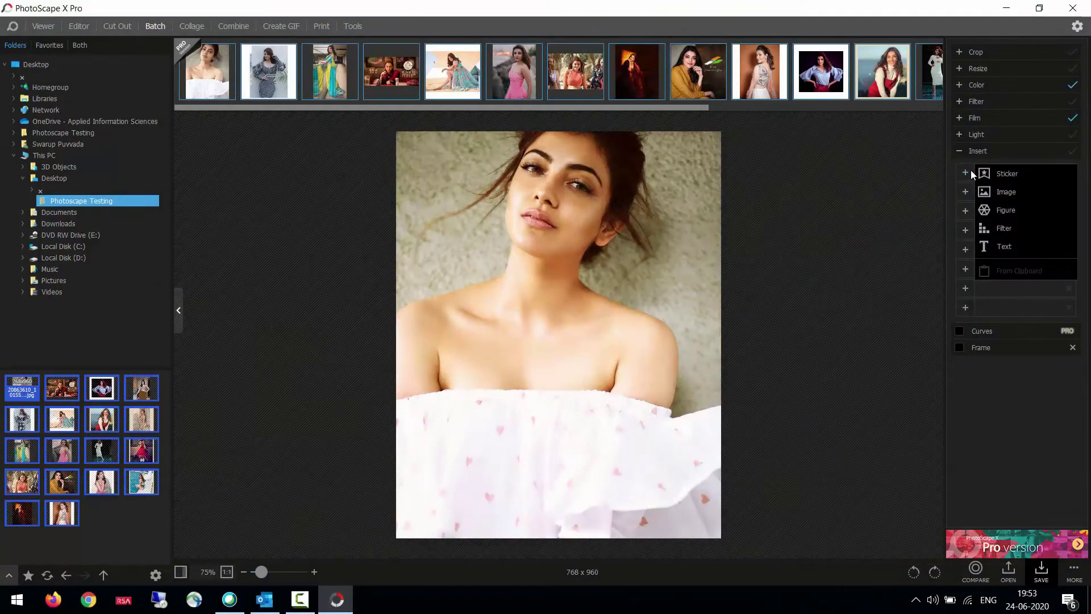
left_click(1009, 248)
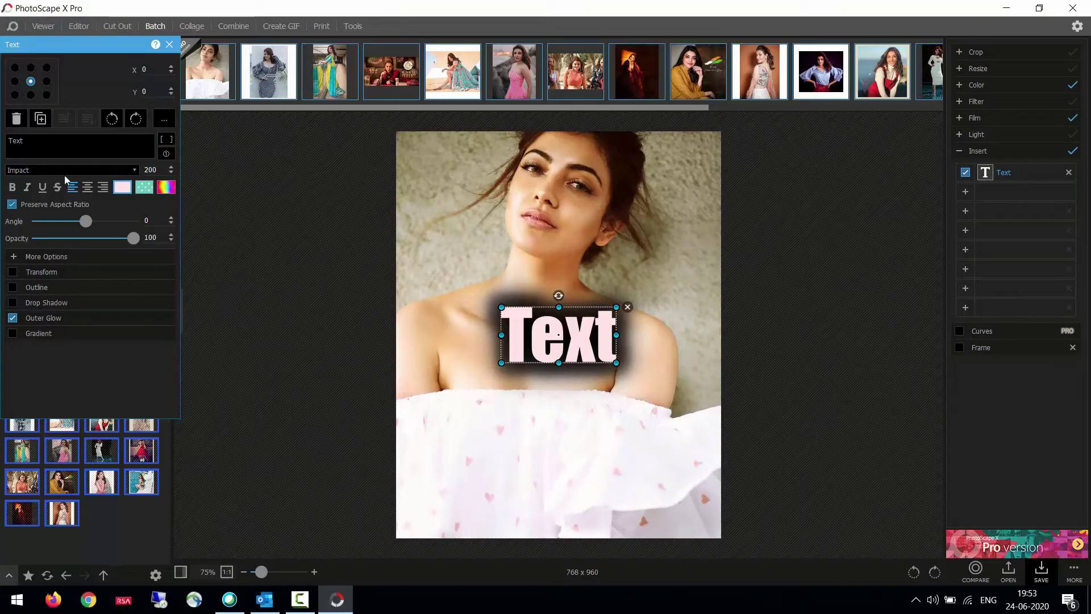
double_click(15, 142)
type("Wowre")
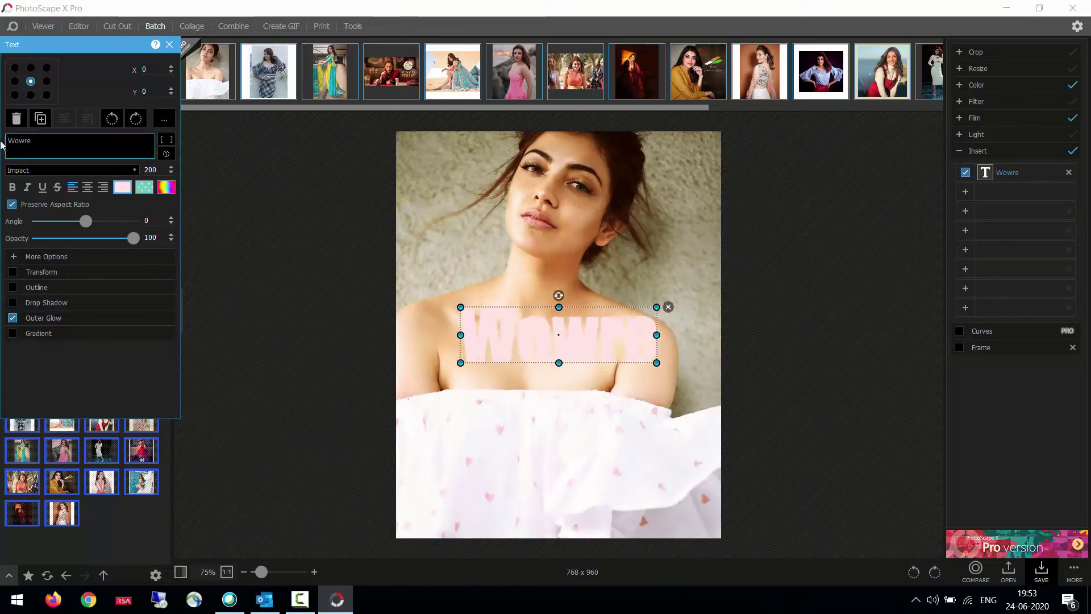
type("y Tech")
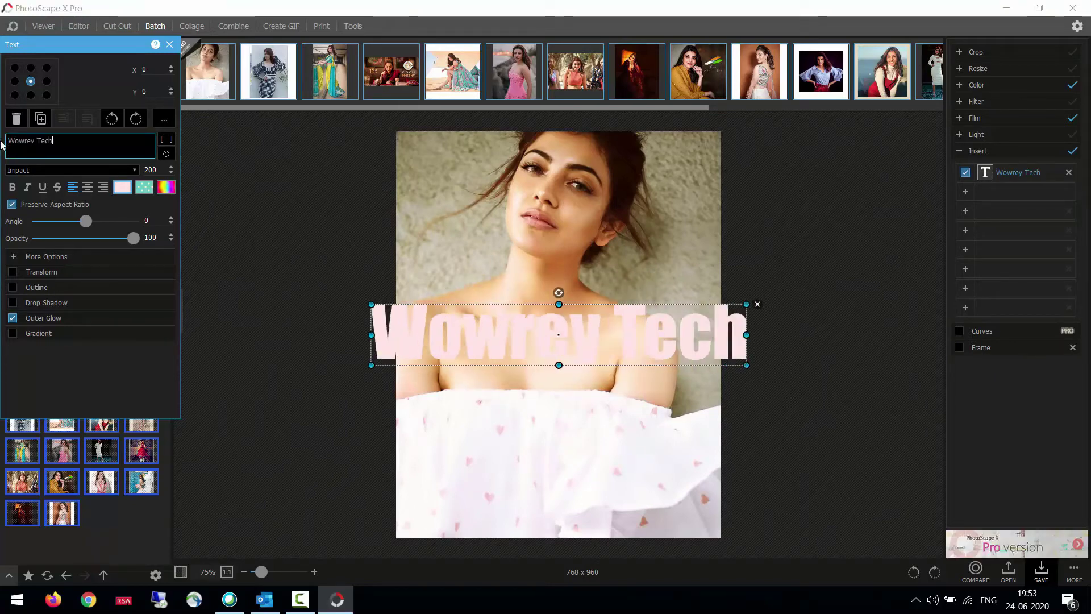
left_click(757, 305)
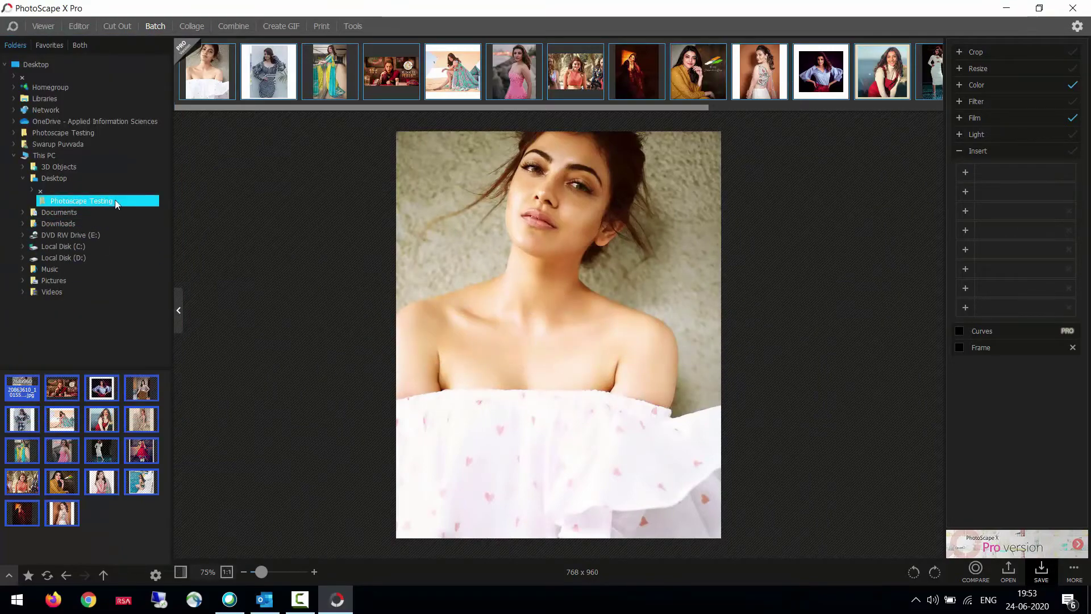
- Insert a text object reading "Wowrey Tech" on the batch photos
left_click(977, 174)
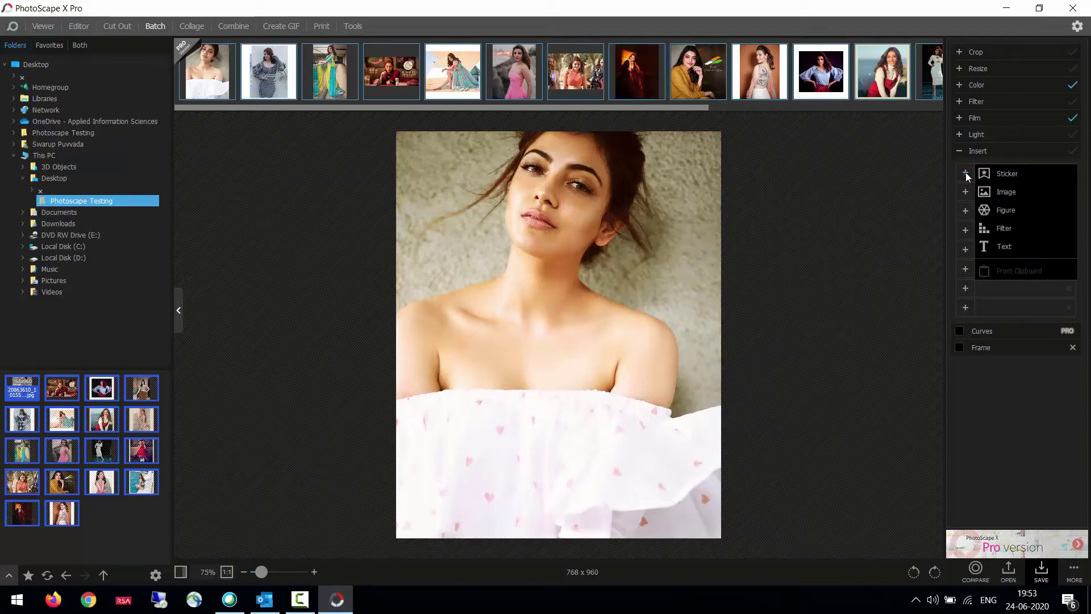
left_click(1004, 246)
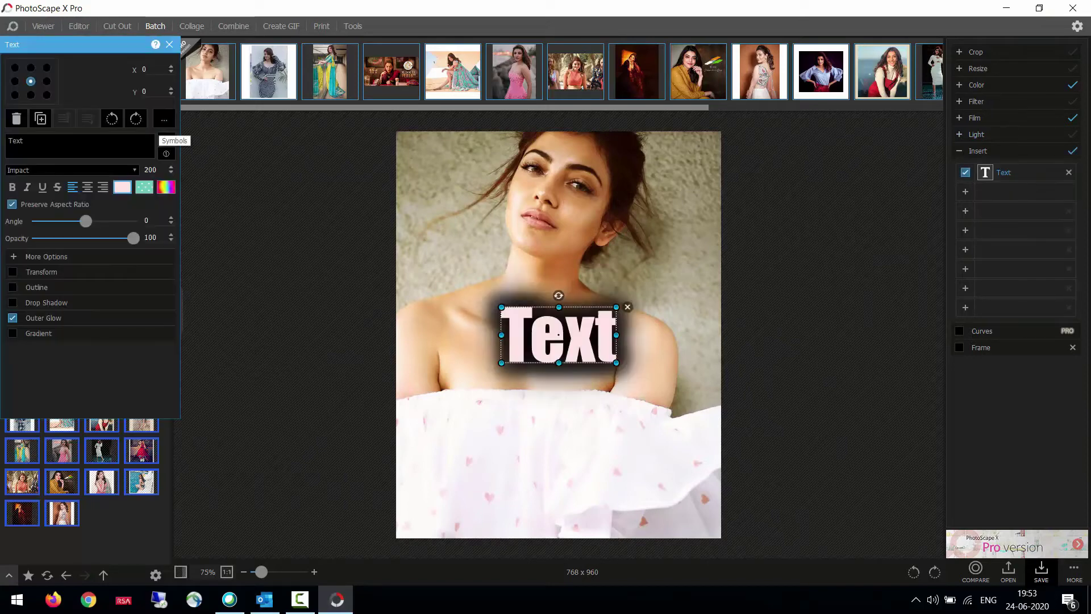
type("Wowrey T")
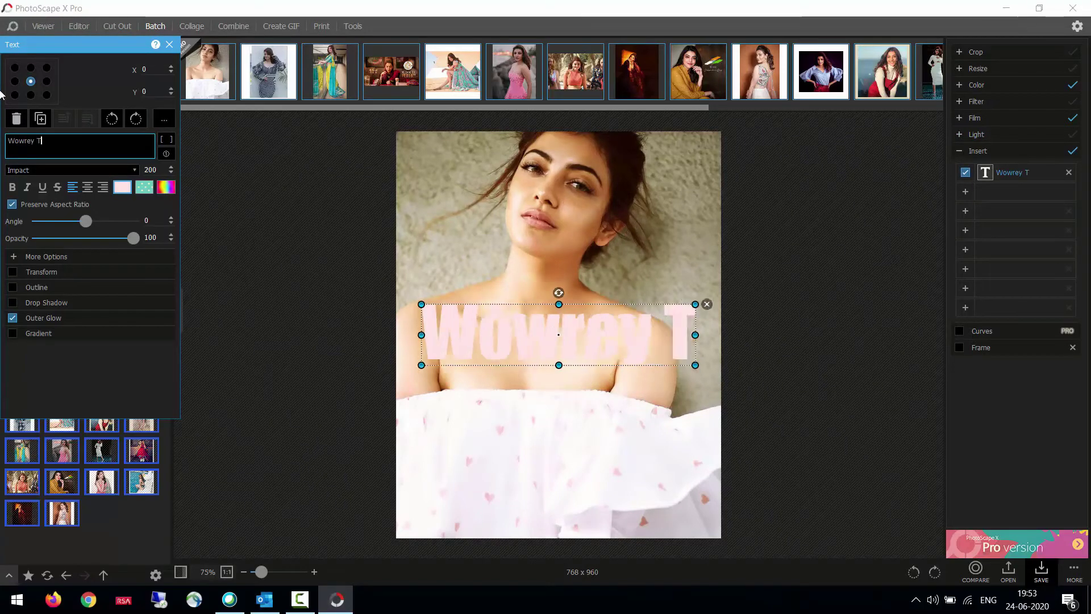
type("ech")
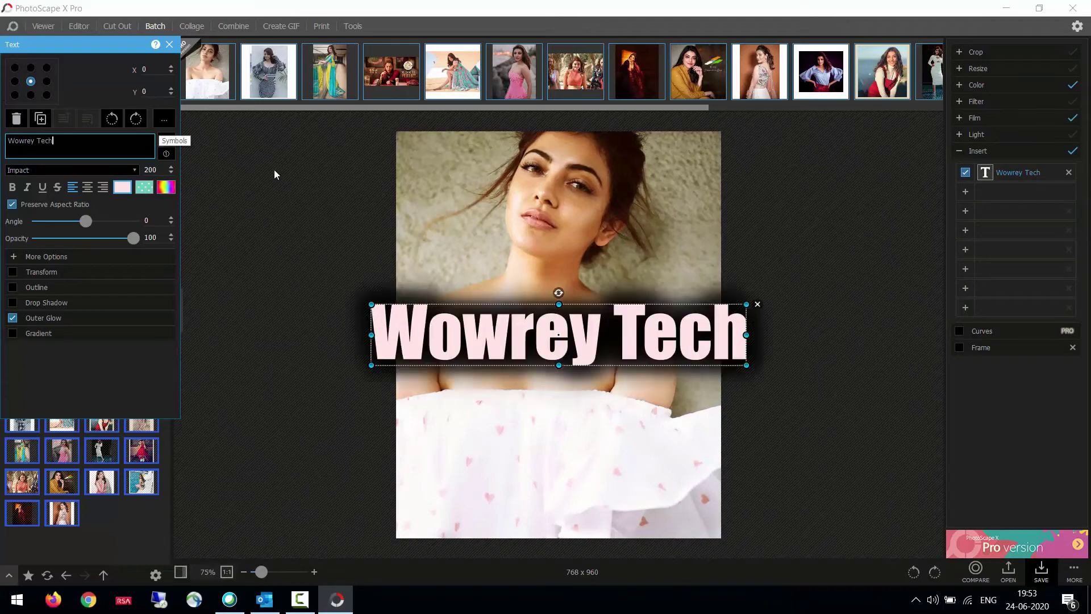
- Shrink the "Wowrey Tech" text to size 85 and place it near the photo's lower-left corner
left_click(274, 170)
left_click(493, 346)
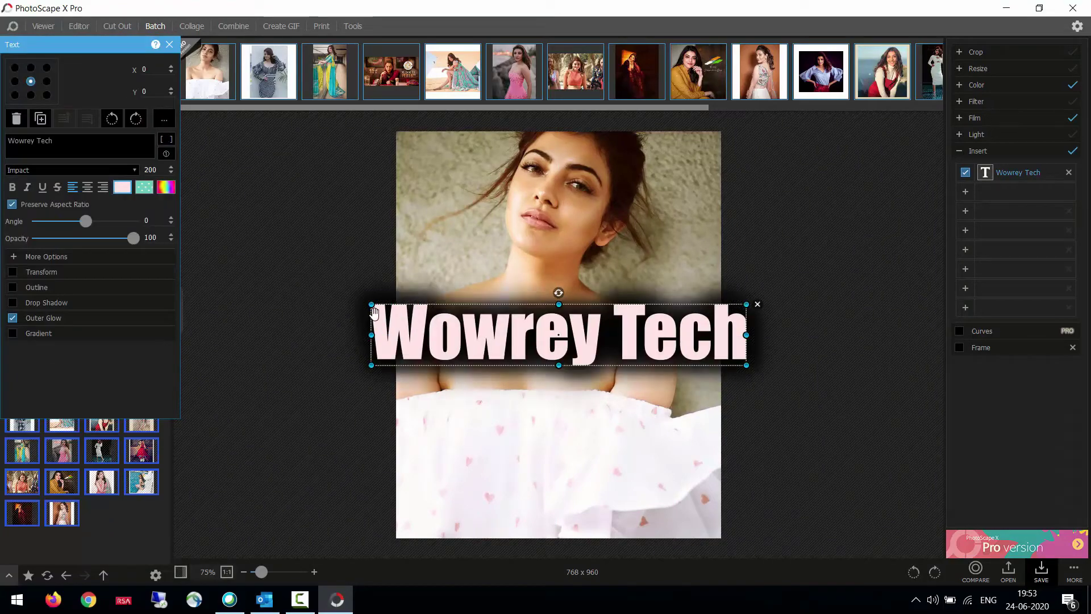
left_click_drag(371, 304, 587, 339)
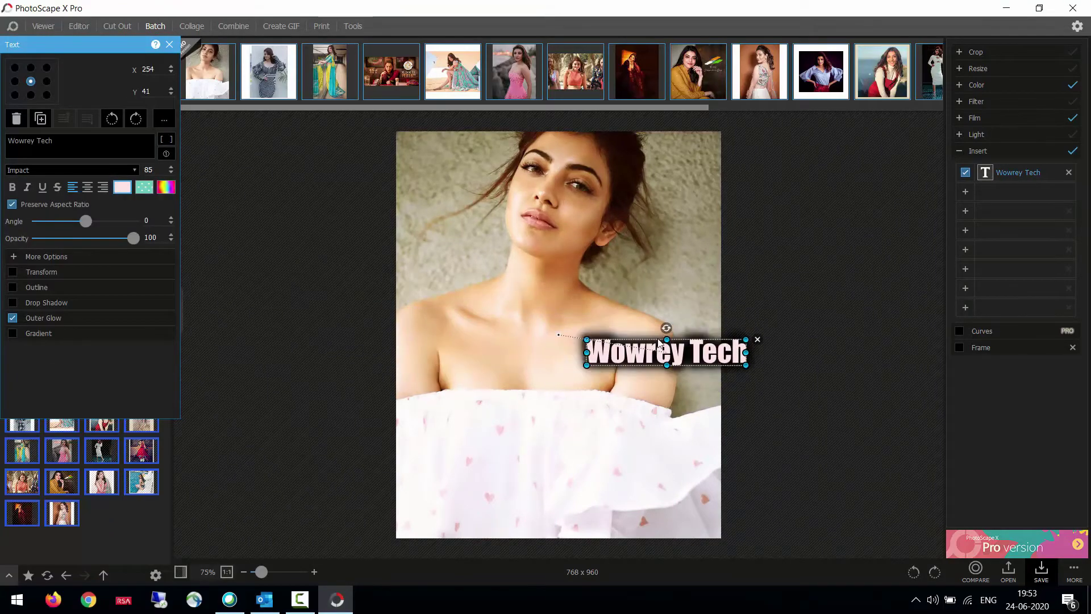
left_click_drag(678, 348, 508, 503)
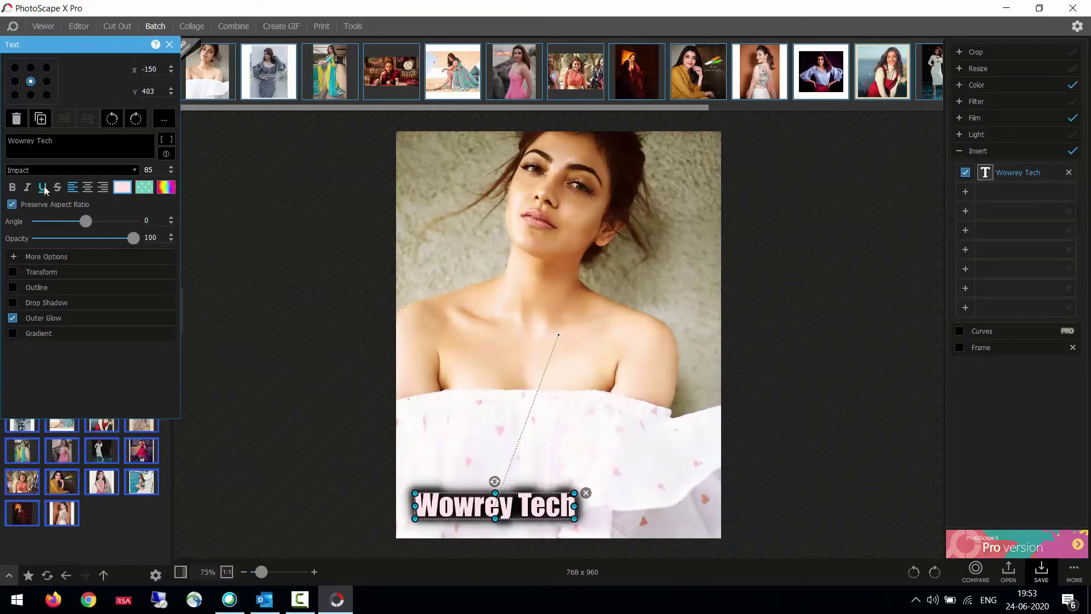
- Fill the text with the rainbow gradient, shift it closer to the photo's lower edge, and finish editing it
left_click(144, 187)
left_click(166, 186)
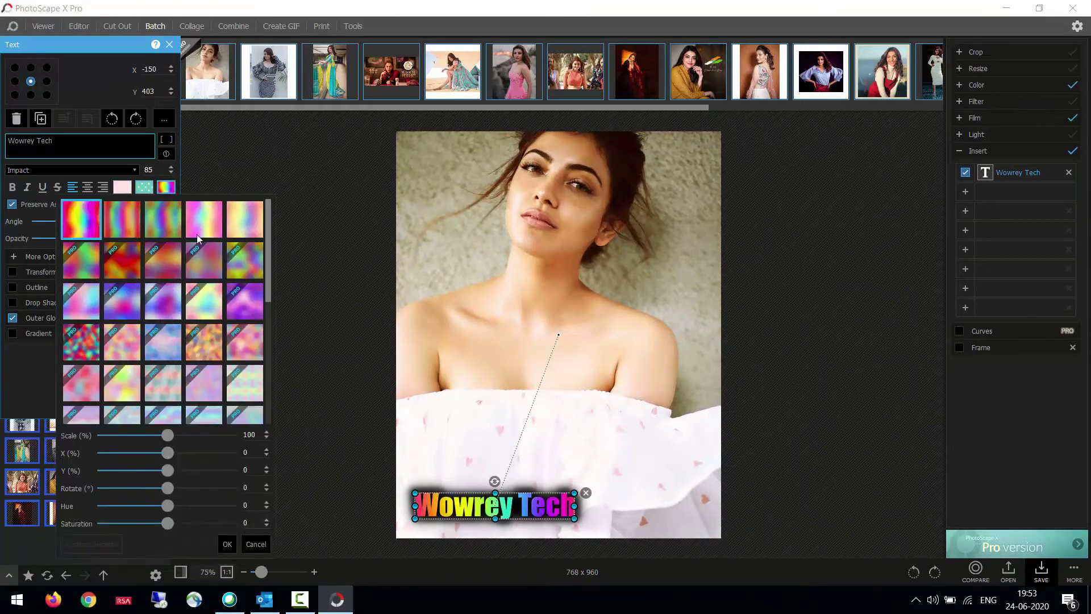
left_click(340, 275)
left_click_drag(502, 502, 494, 515)
left_click(902, 376)
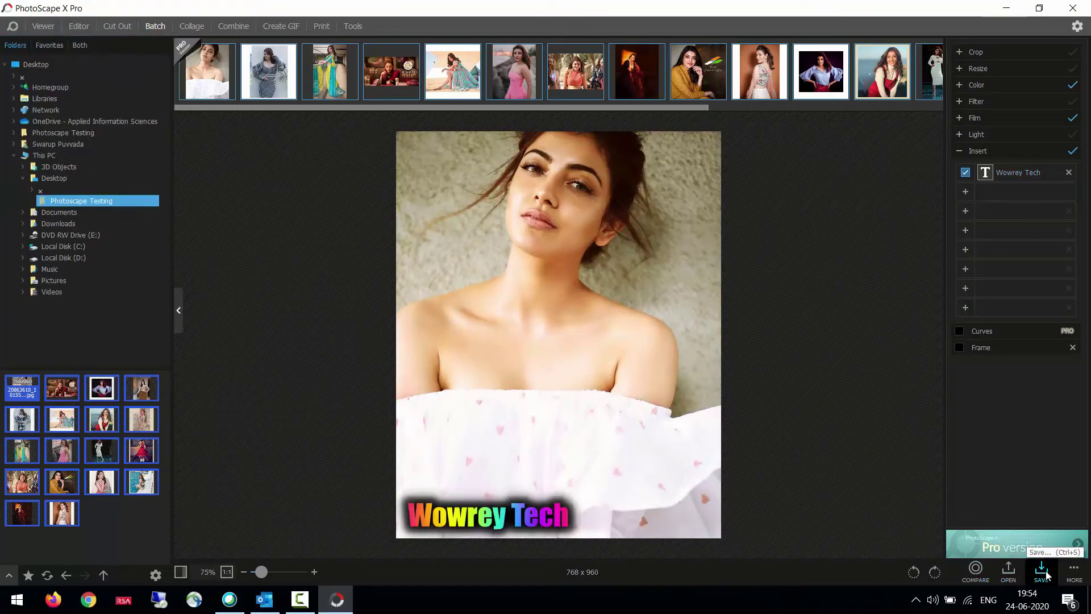
- Save all batch photos to the custom Swa folder as JPEG at quality 95 with the filename prefix batch_
left_click(1041, 570)
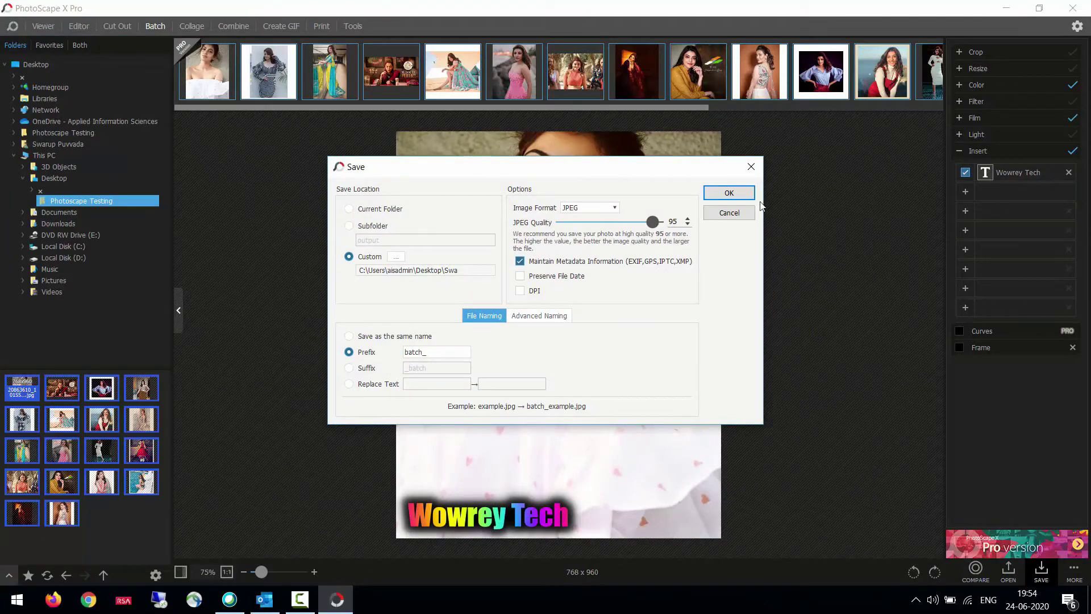
left_click(722, 196)
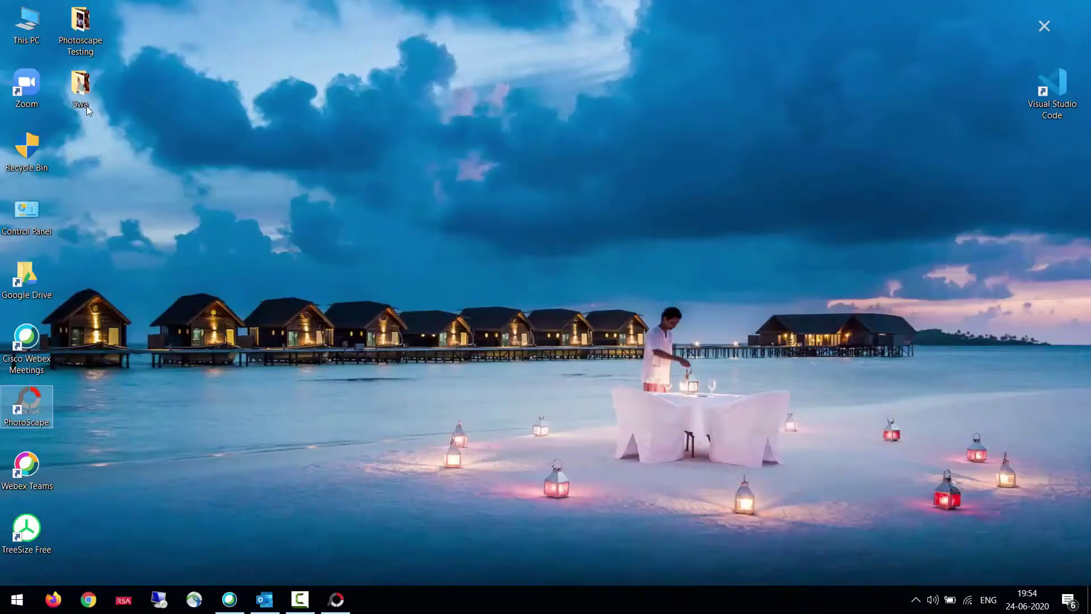
- Open the Swa folder on the desktop and page through the saved batch photos to check the inserted text
double_click(84, 102)
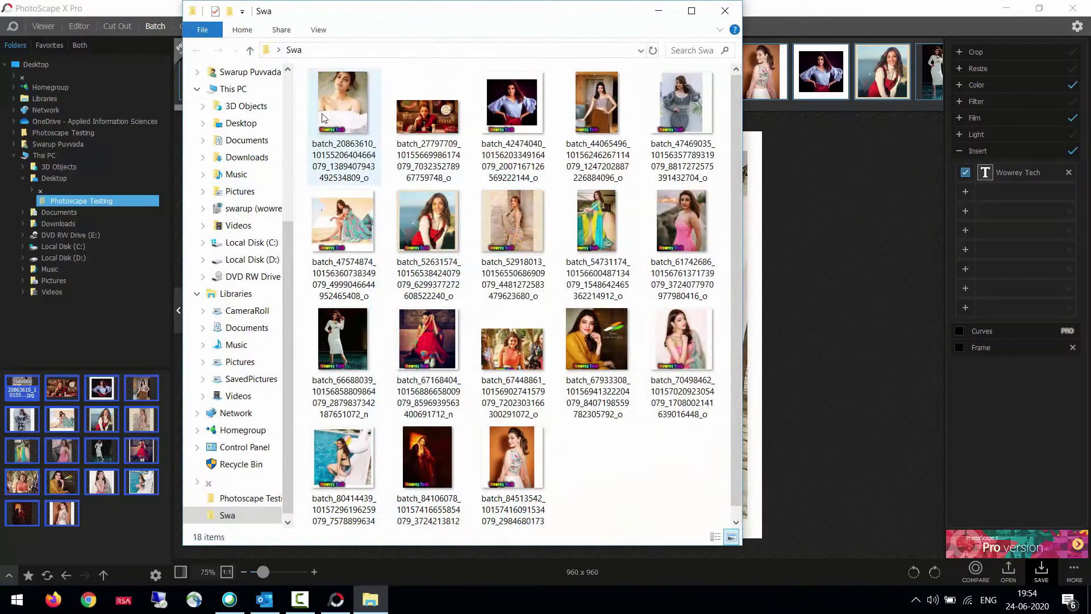
double_click(323, 118)
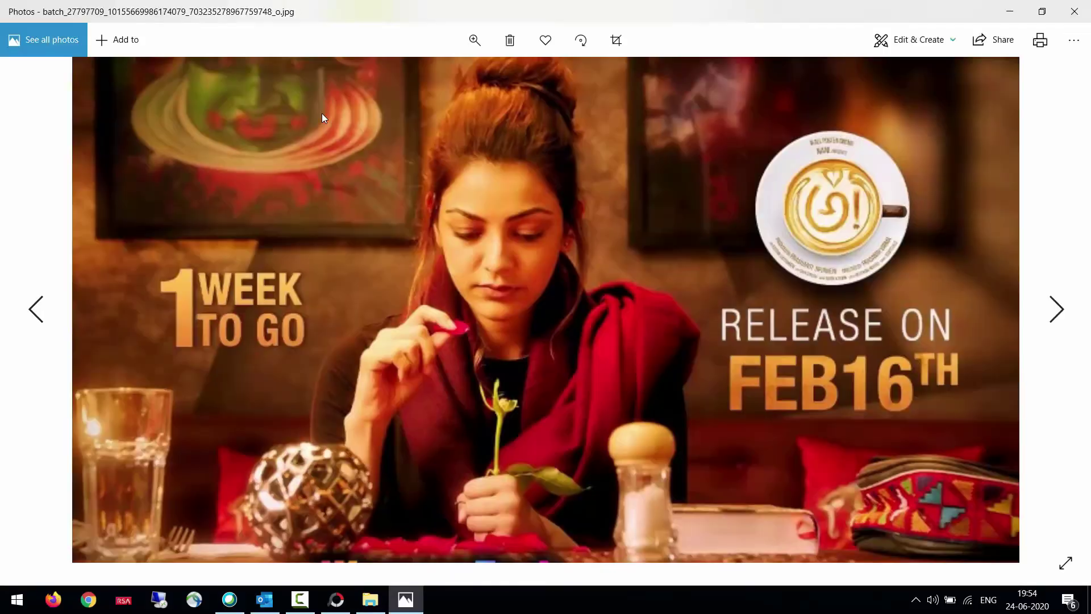
key("Right")
key("Right")
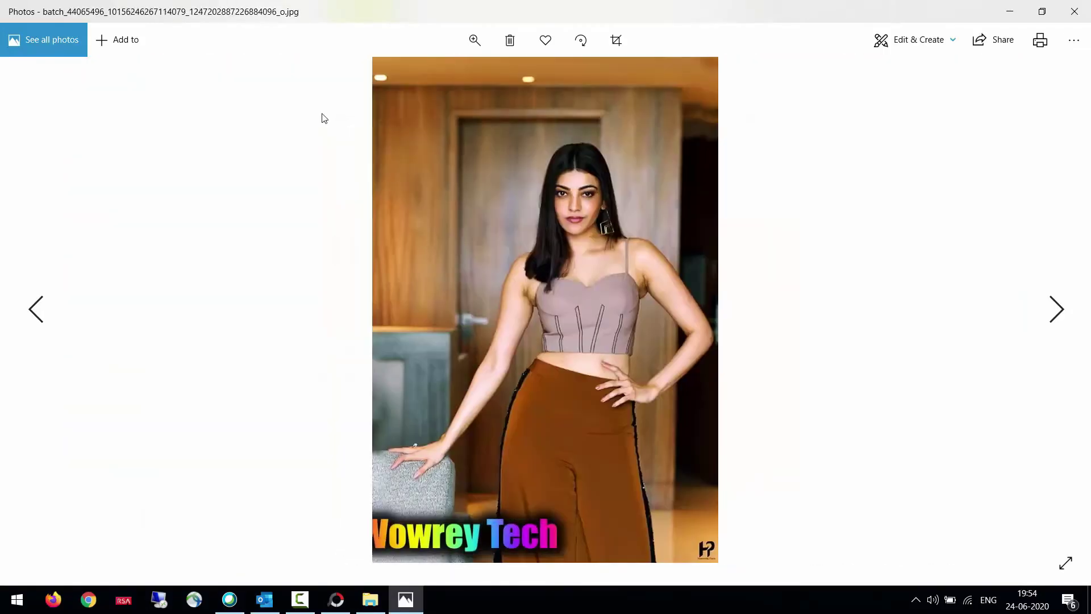
key("Right")
key("Right")
key("Right")
key("Right")
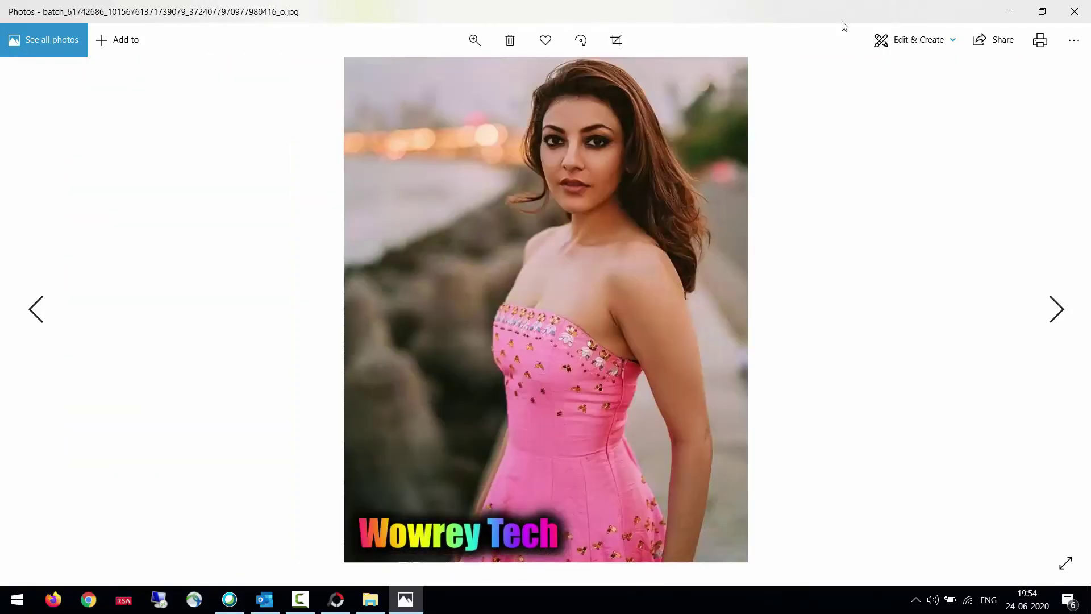
left_click(1074, 12)
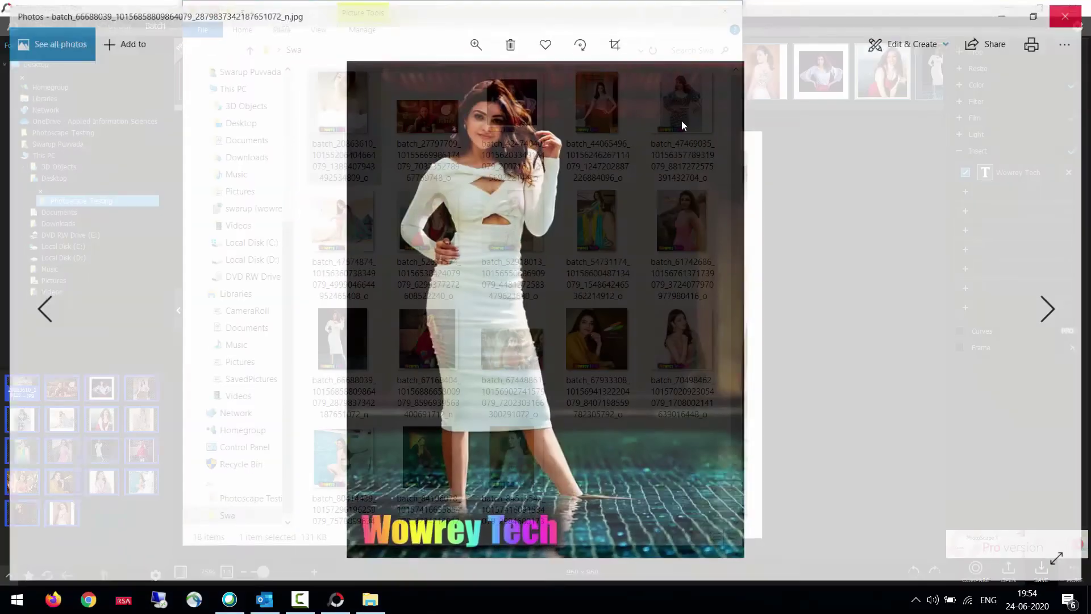
- Open the saved "1 Week to Go" poster image to check its text, and close it and the Swa folder
double_click(427, 117)
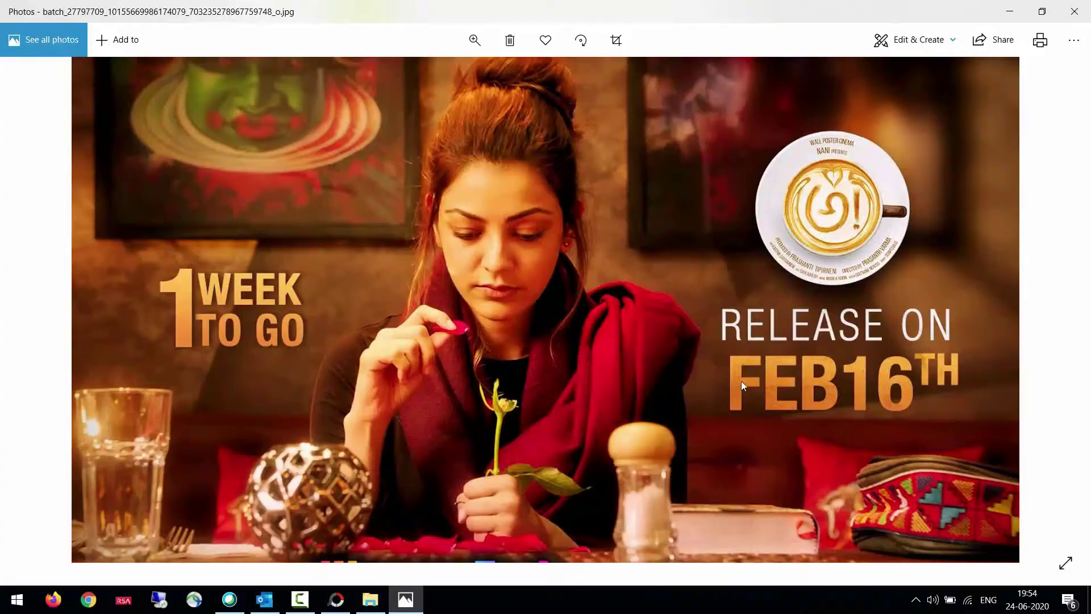
left_click(1074, 11)
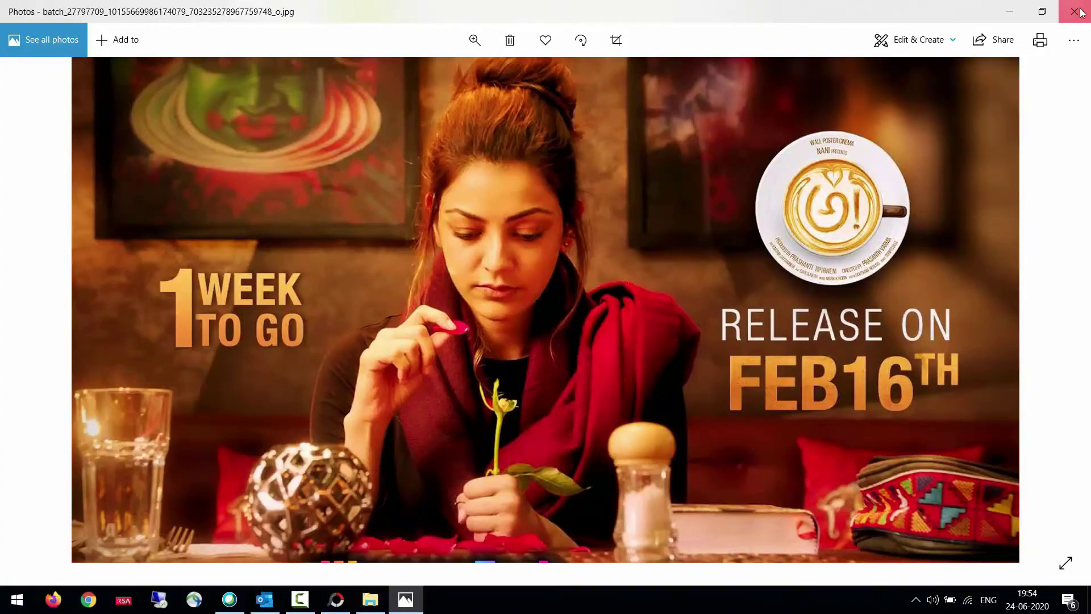
left_click(730, 14)
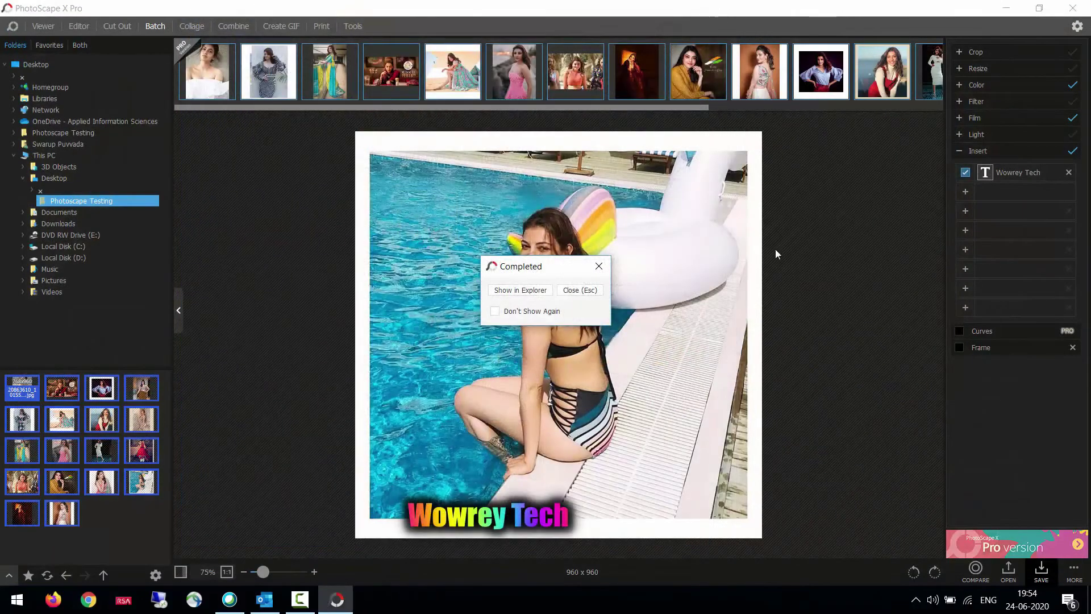
- Dismiss the completion message and show the batch's Resize and Crop settings
left_click(598, 266)
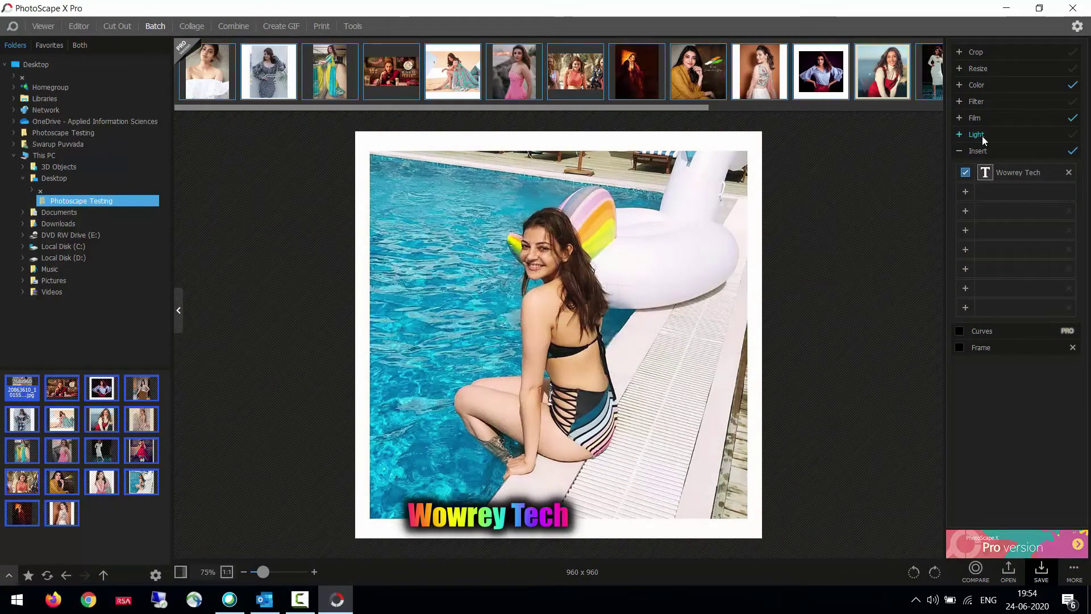
left_click(959, 68)
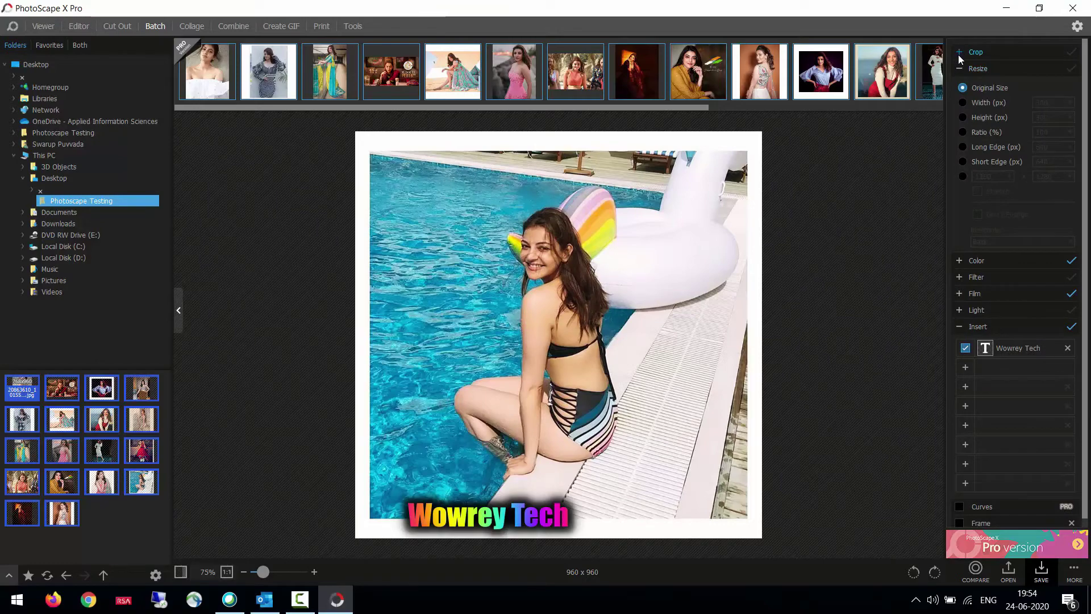
left_click(959, 52)
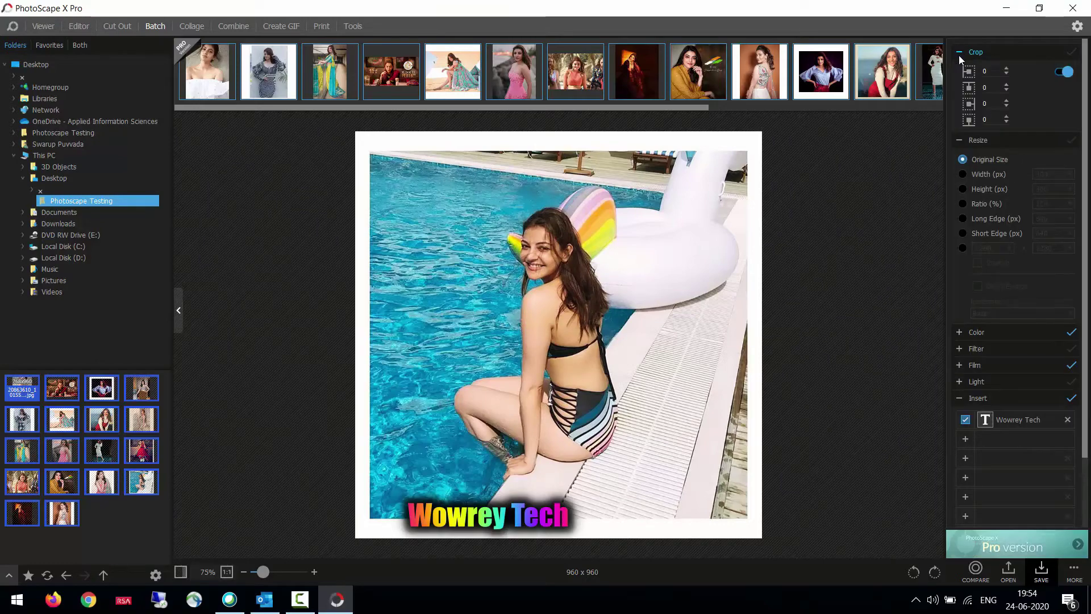
- Switch to Collage, fill the two-row layout with the selected photos, and reposition them to show the faces
left_click(189, 29)
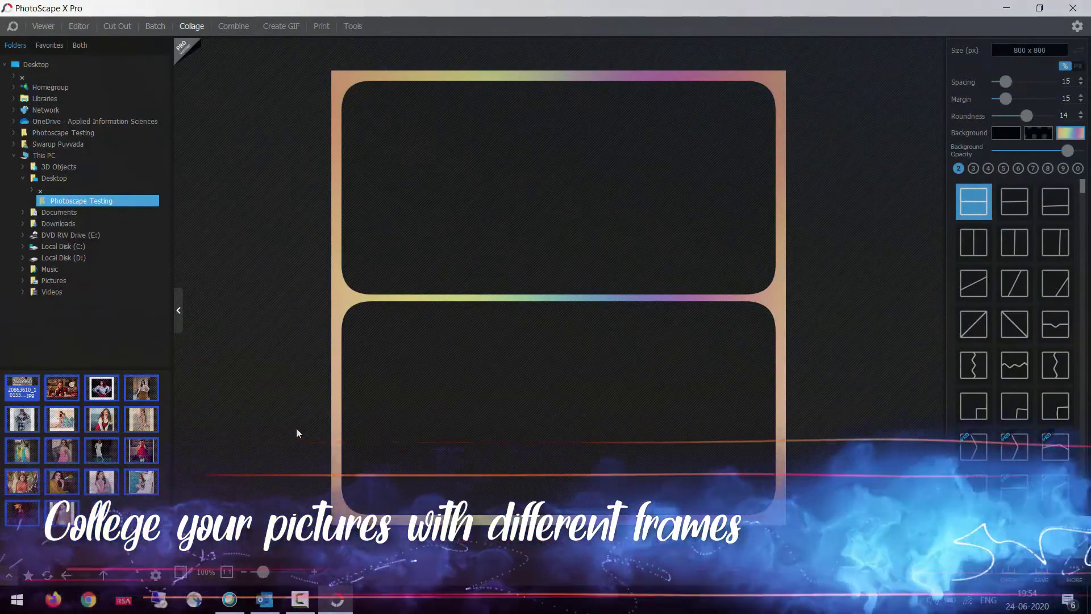
left_click_drag(295, 427, 400, 169)
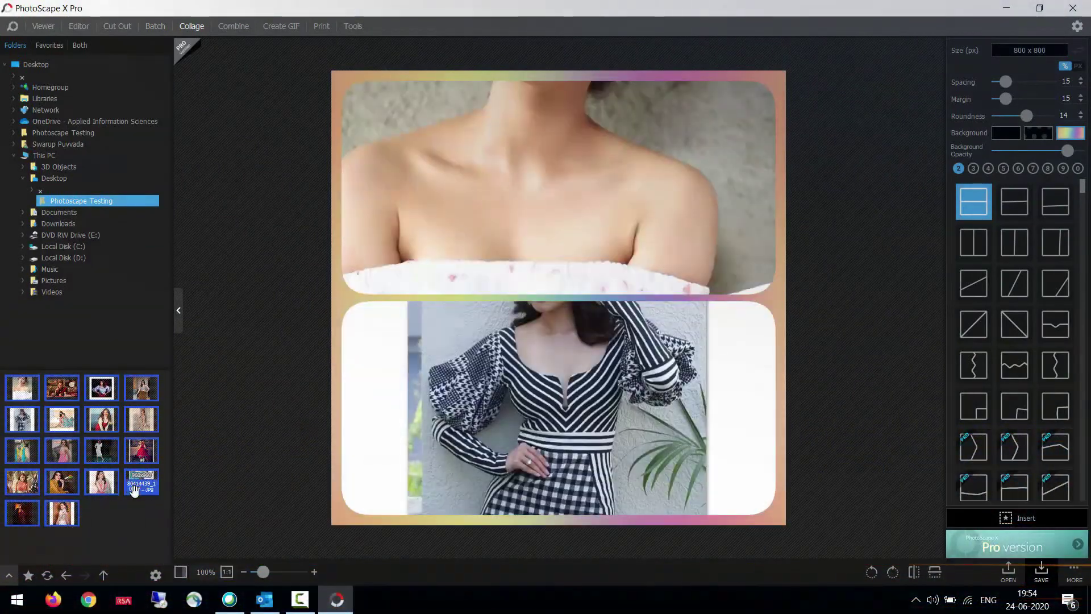
left_click_drag(589, 195, 597, 368)
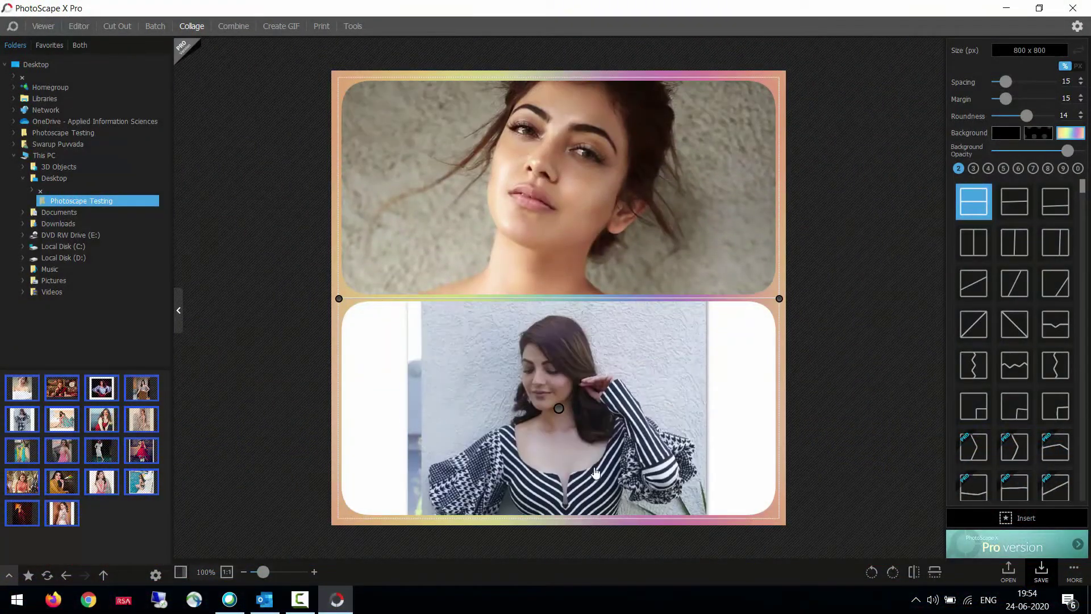
- Replace the collage's lower photo with the woman in red overalls by the sea and shift it down to show her face
left_click_drag(105, 424, 335, 438)
left_click_drag(105, 424, 584, 426)
left_click_drag(585, 426, 585, 492)
- Try several two-photo collage layouts, choose the slightly slanted side-by-side split, and reposition the red-overalls photo within its frame
left_click(1010, 199)
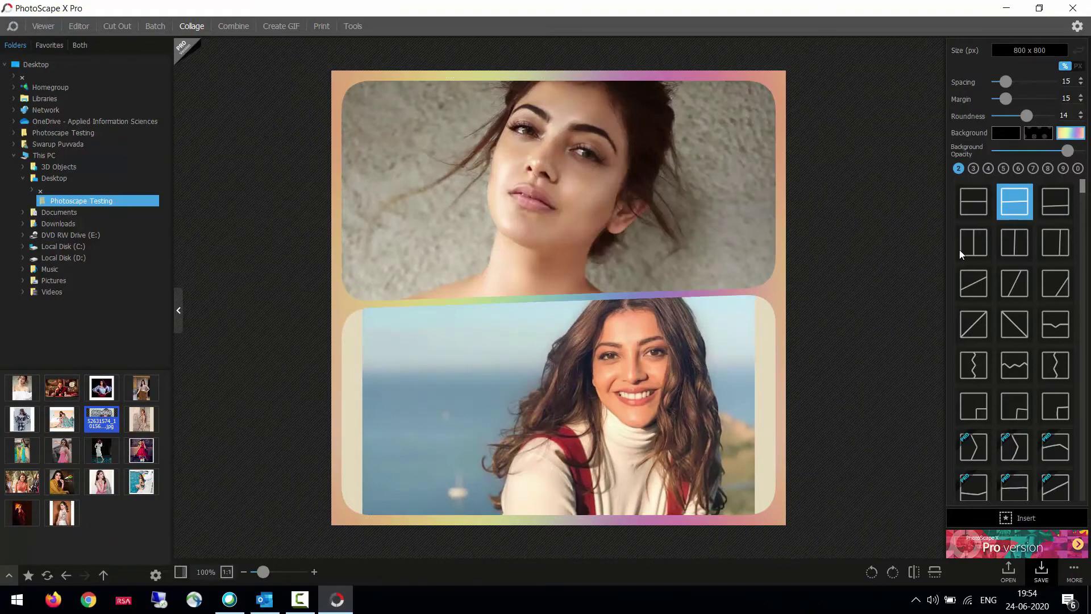
left_click(973, 242)
left_click(1013, 242)
left_click(1055, 243)
left_click(1014, 242)
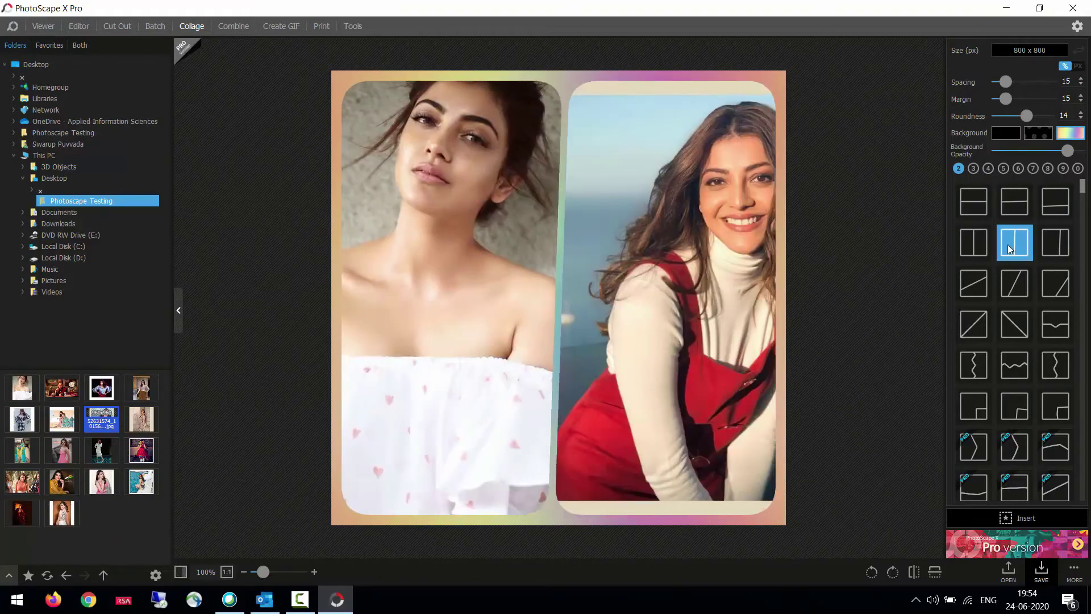
mouse_move(263, 572)
left_mouse_down()
mouse_move(295, 574)
mouse_move(261, 572)
left_mouse_up()
left_click_drag(631, 289, 532, 274)
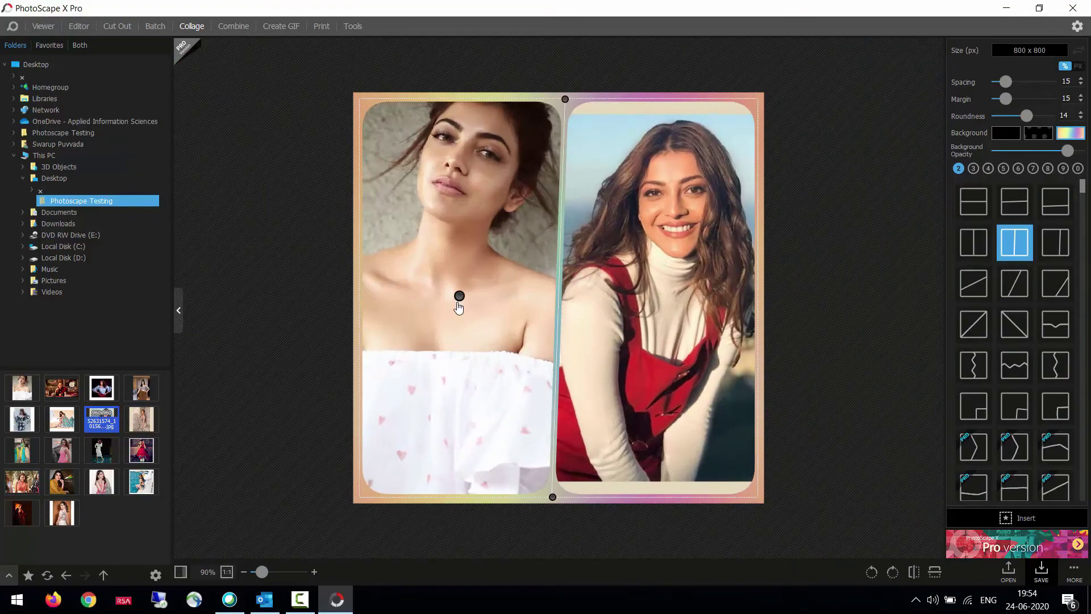
- Bring up the save options for the collage and cancel without saving
left_click(1040, 570)
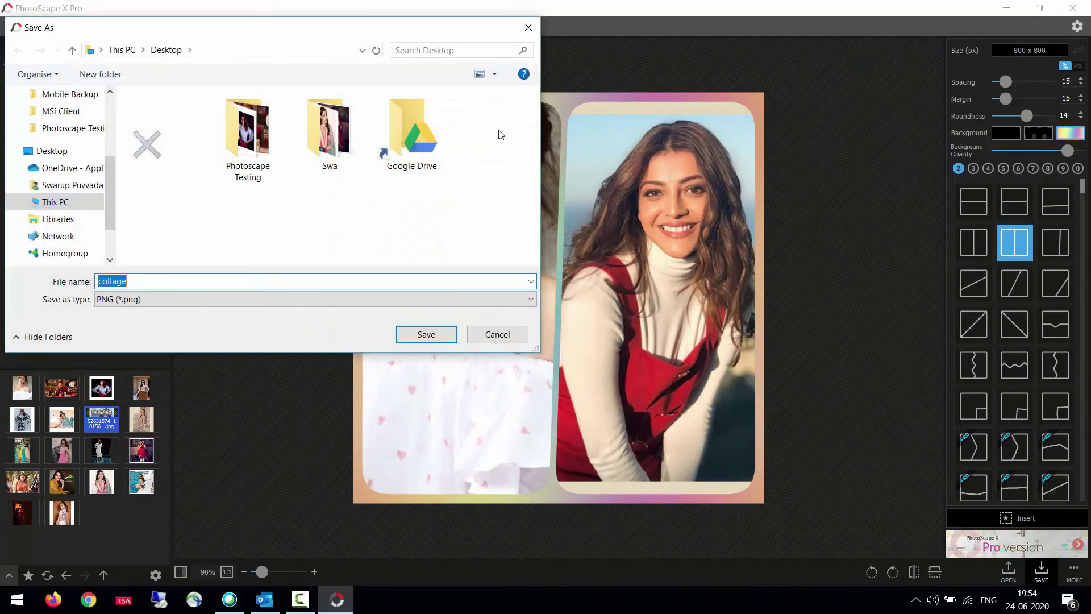
left_click(495, 333)
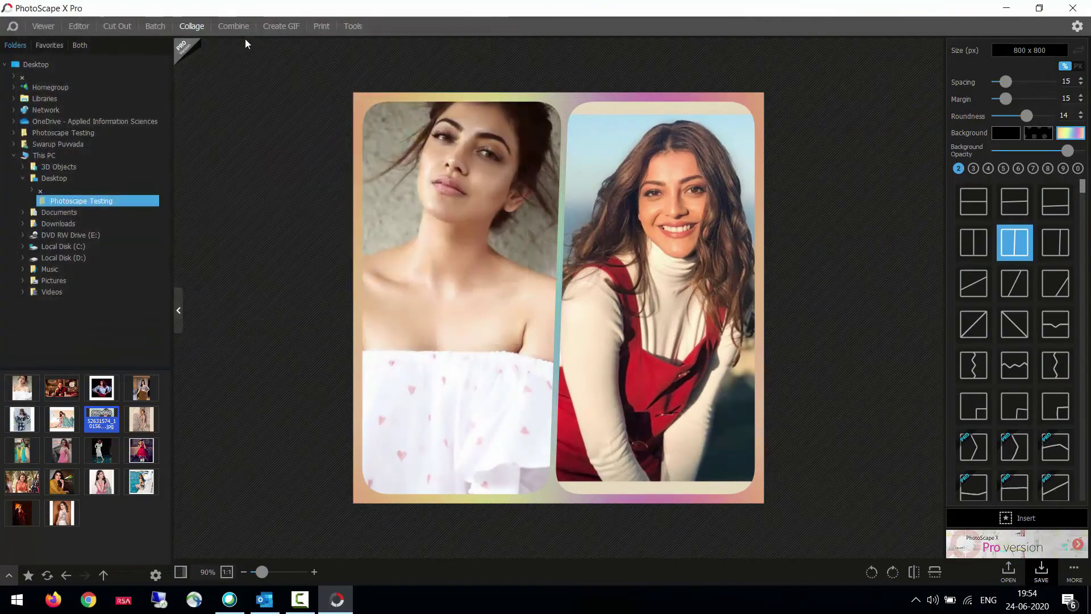
- Switch to Combine and add the blue-shirt portrait and the floral-dress beach photo
left_click(240, 29)
double_click(101, 388)
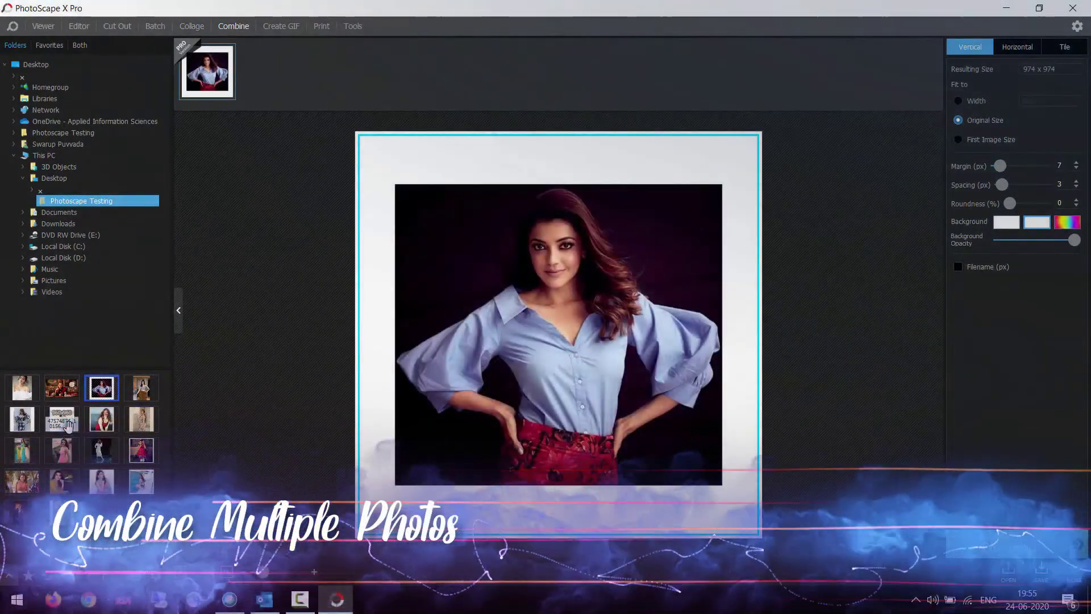
left_click_drag(68, 425, 546, 409)
- Try the horizontal arrangement, then tile the combined photos with a fixed size of 2000 x 2000
left_click(1017, 46)
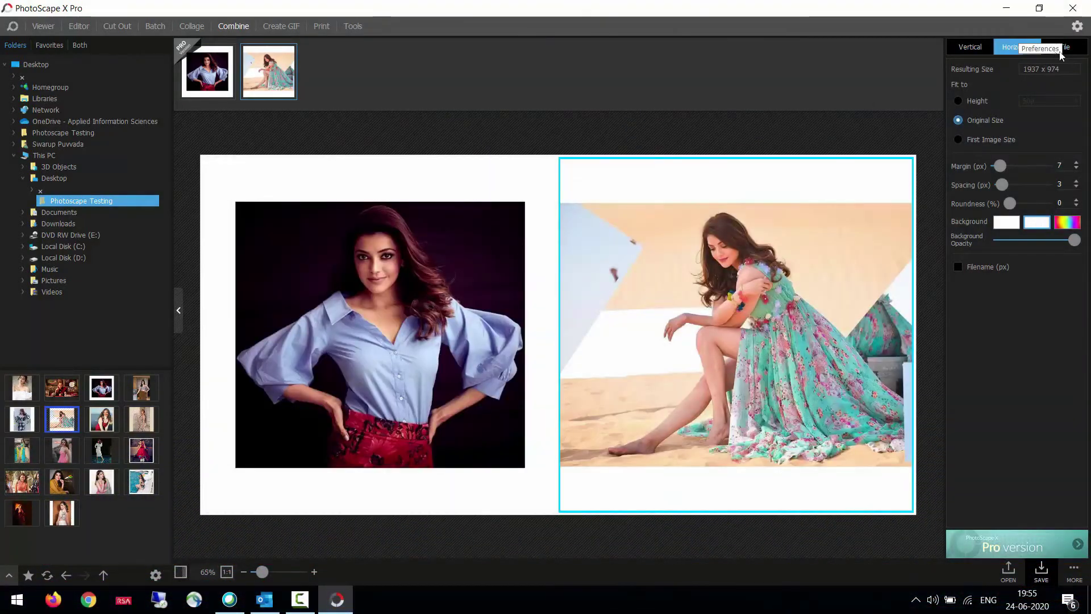
left_click(1060, 51)
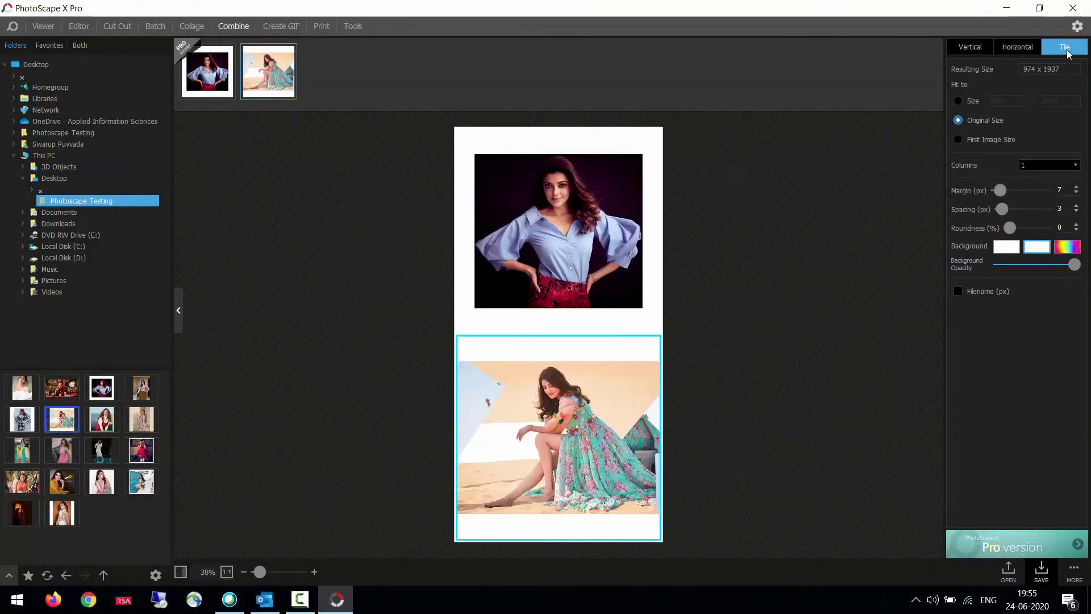
left_click(958, 101)
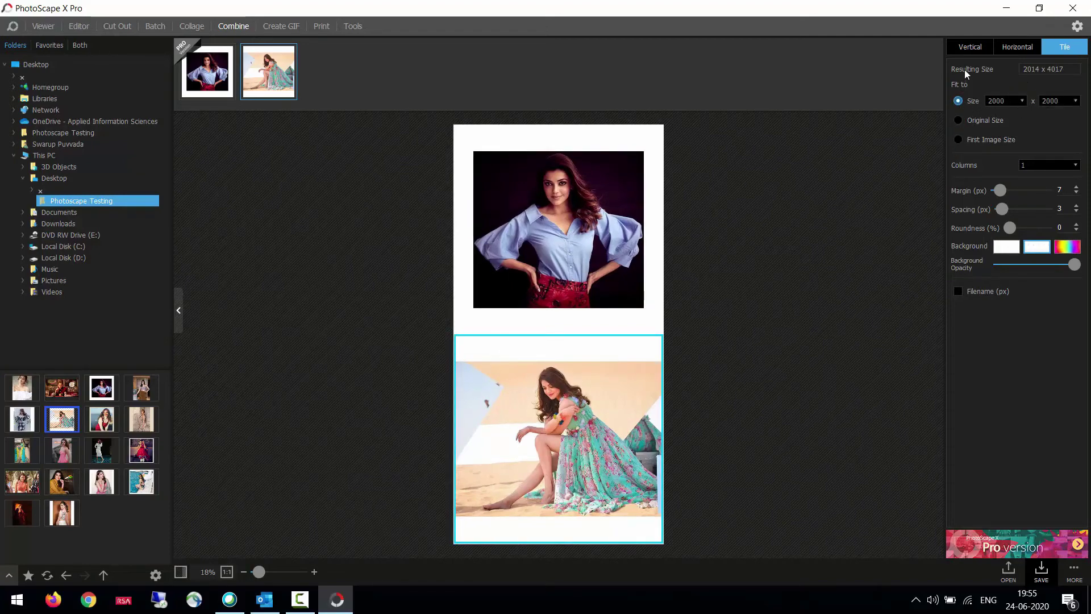
- Try two columns for the tiled photos and set the column count to 3
left_click(1041, 166)
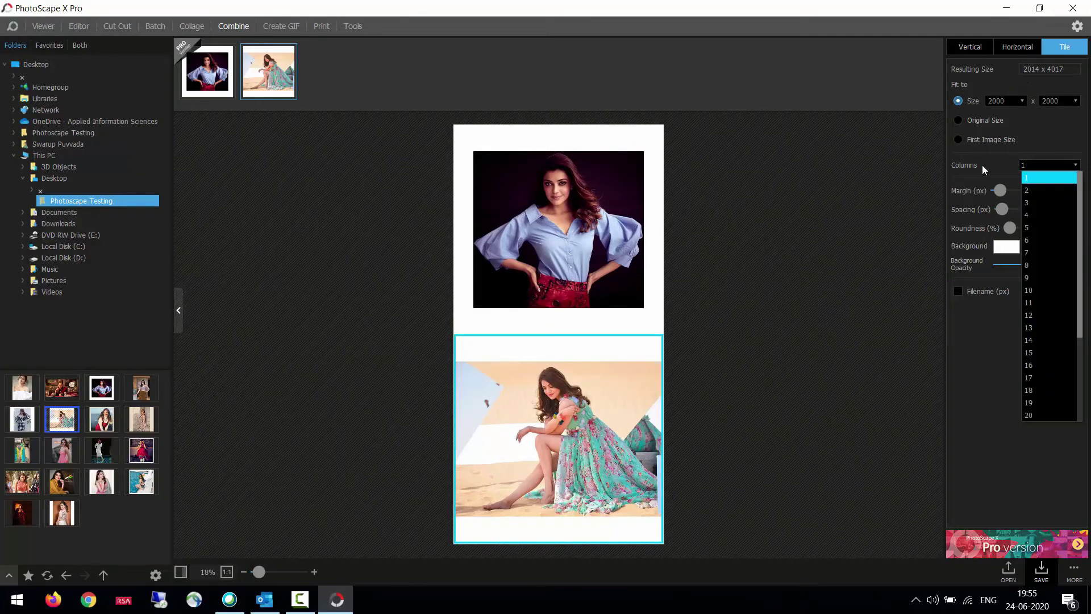
left_click(1027, 196)
left_click(1053, 165)
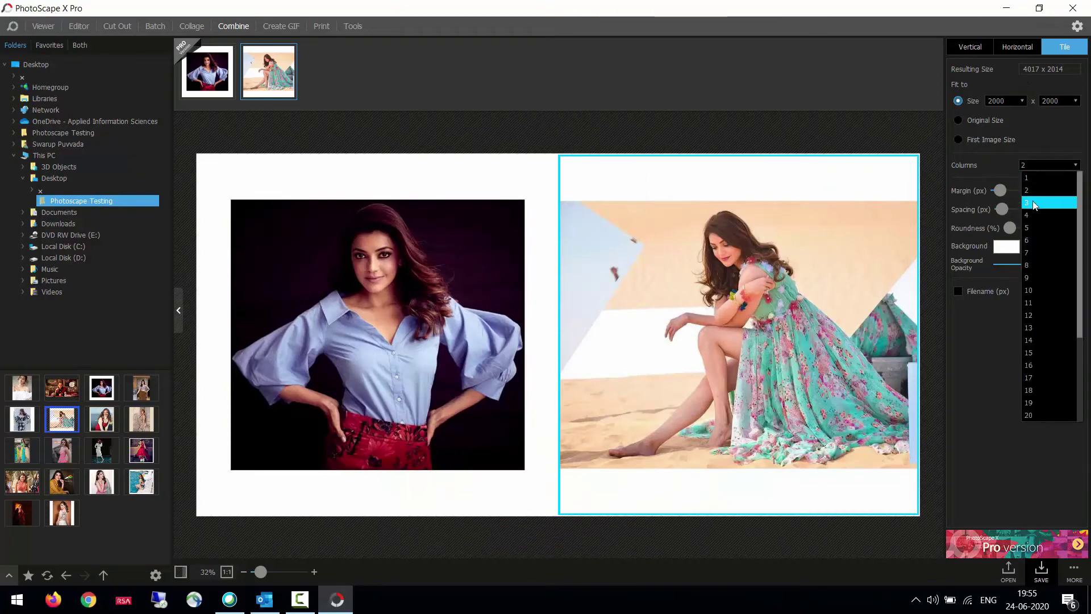
left_click(1033, 203)
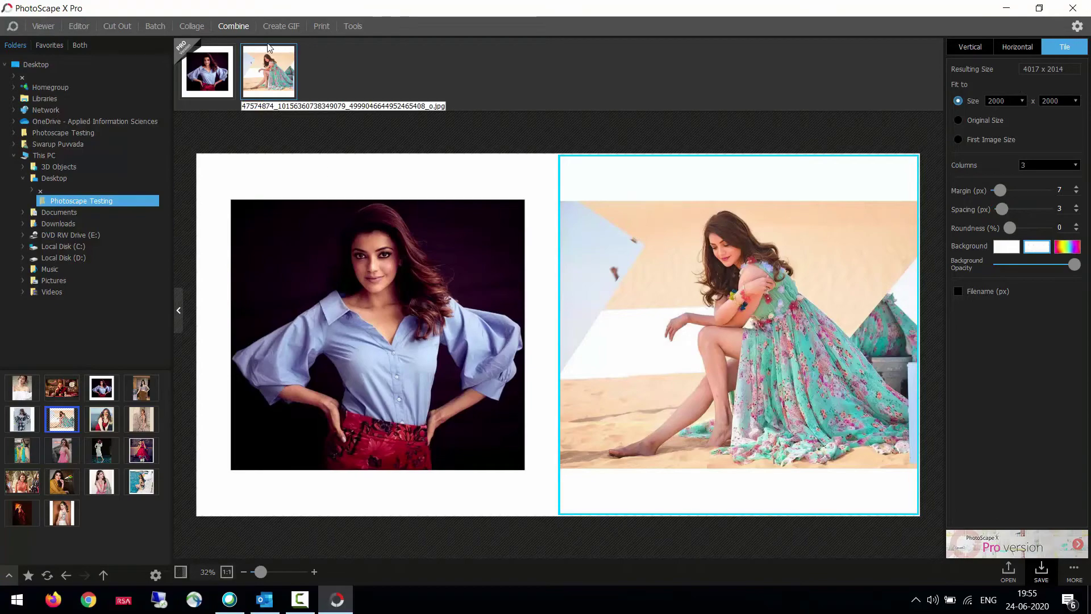
- Switch to Create GIF and add the blue-shirt portrait and the photo of the woman by the wooden door as frames
left_click(274, 25)
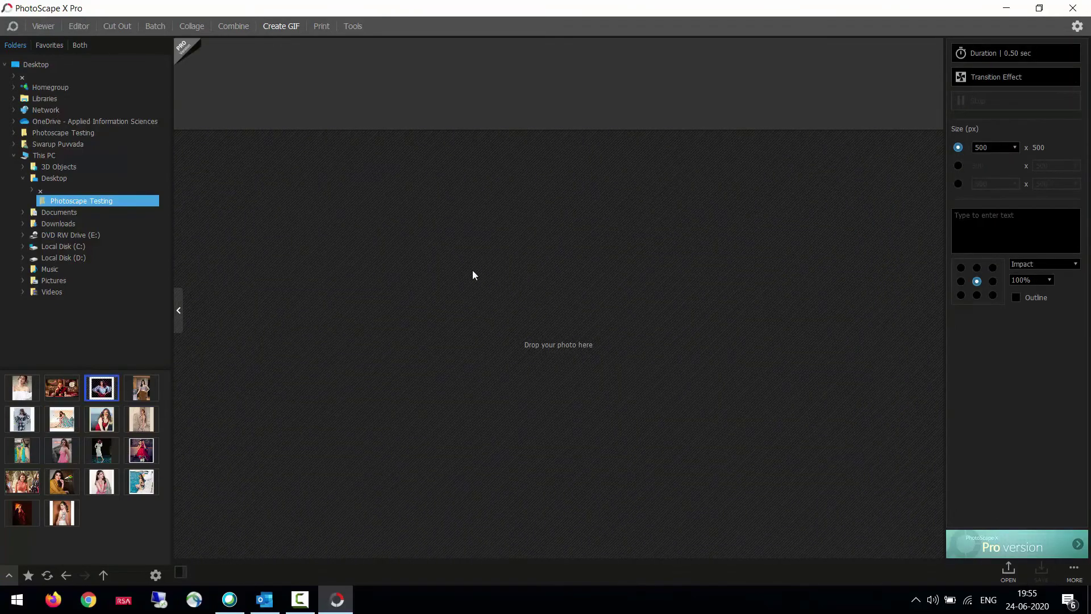
left_click_drag(473, 275, 473, 275)
left_click_drag(151, 399, 571, 354)
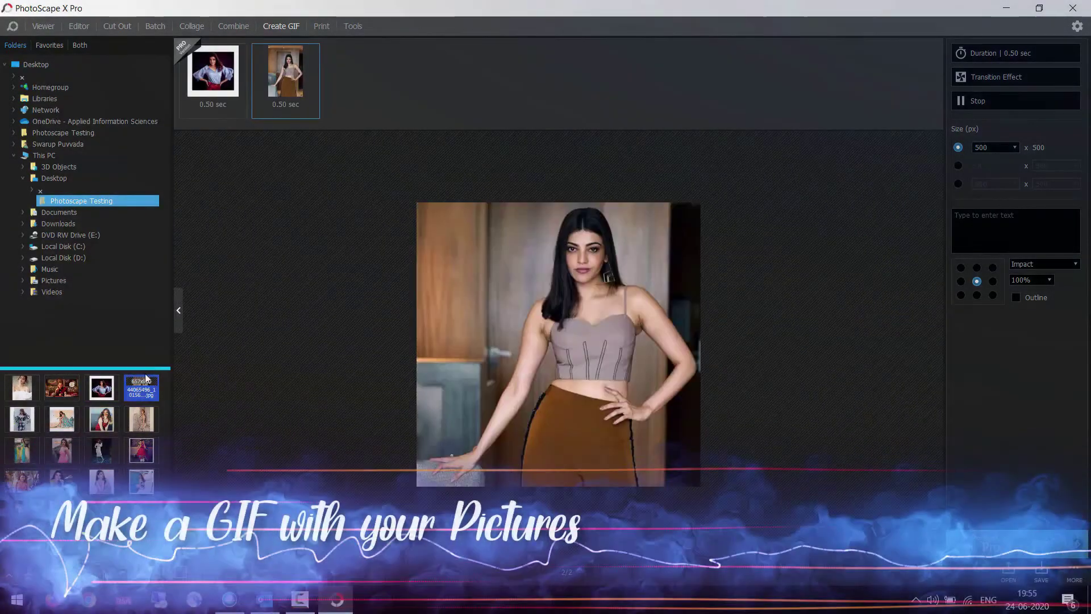
- Add the seaside photo of the woman in red overalls as the third GIF frame and apply the Zoom transition to it
left_click_drag(101, 418, 568, 341)
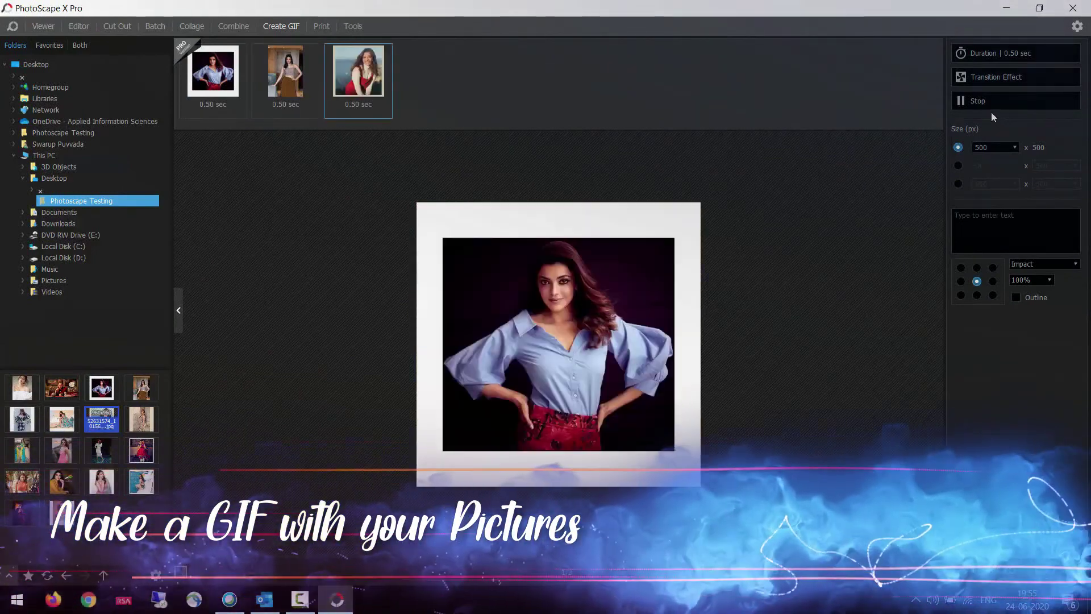
left_click(983, 77)
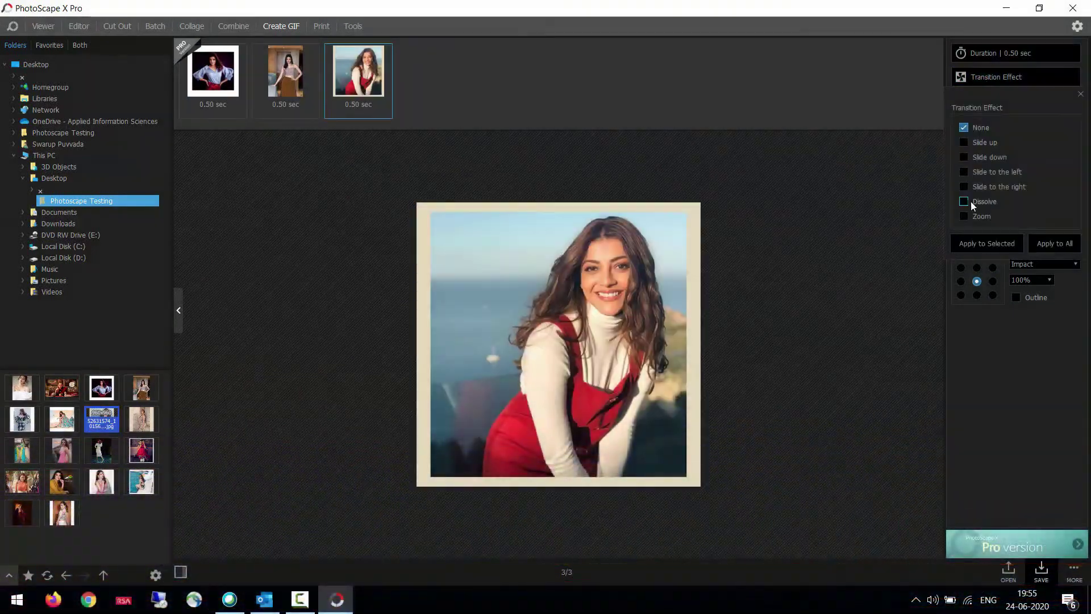
left_click(963, 201)
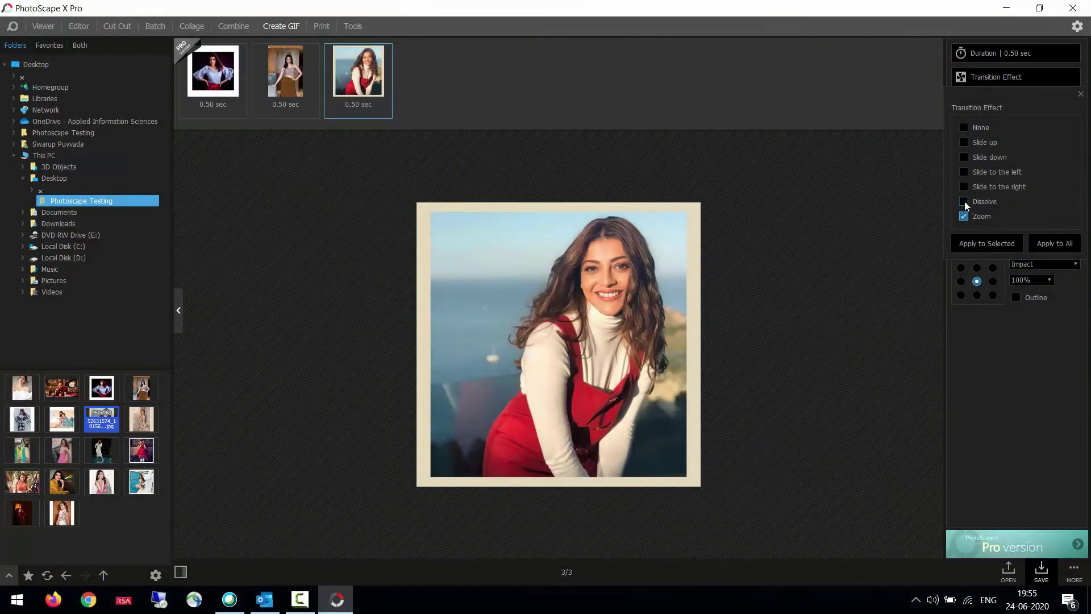
left_click(980, 244)
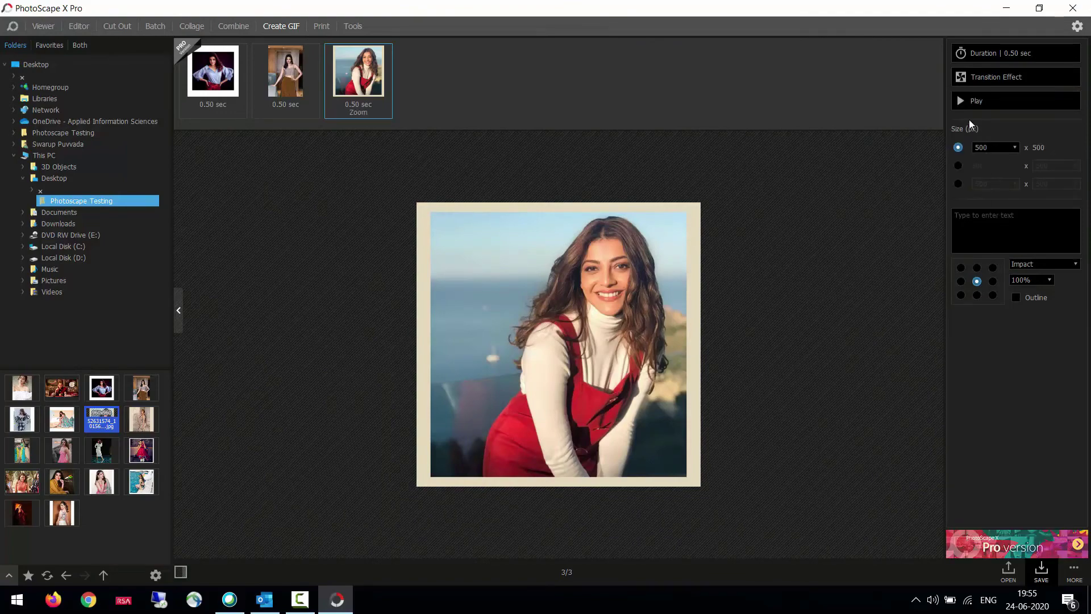
- Play the GIF animation and view its export preview, closing it without saving
left_click(963, 105)
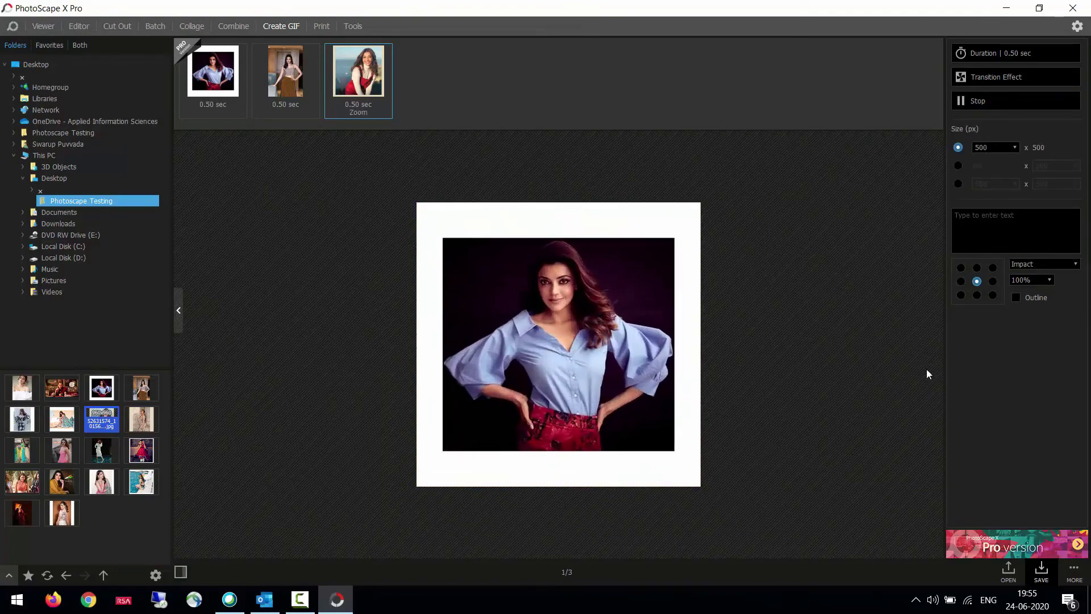
left_click(1042, 570)
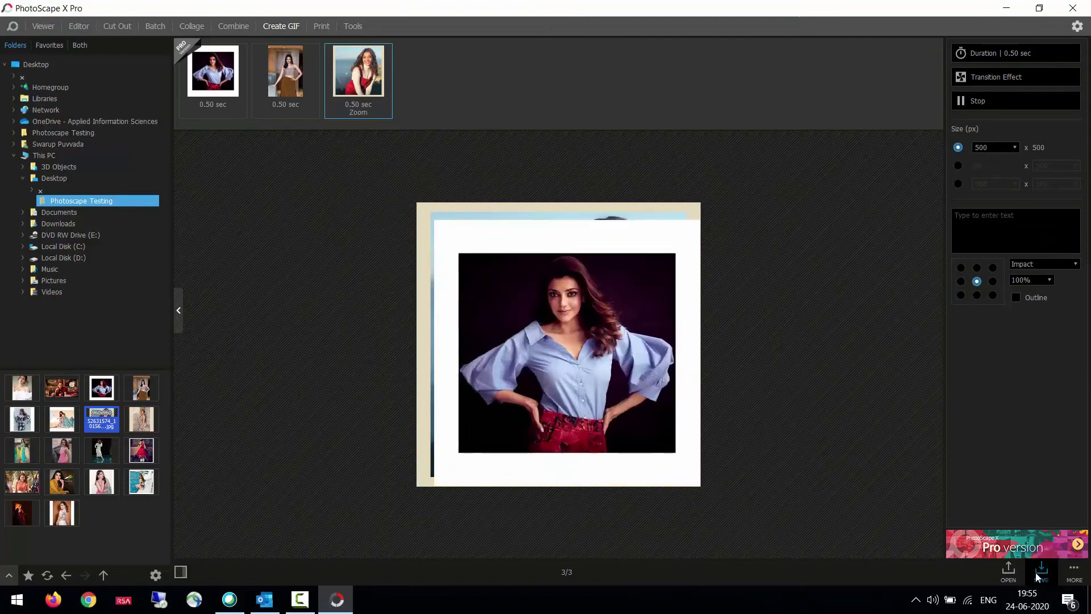
left_click(689, 127)
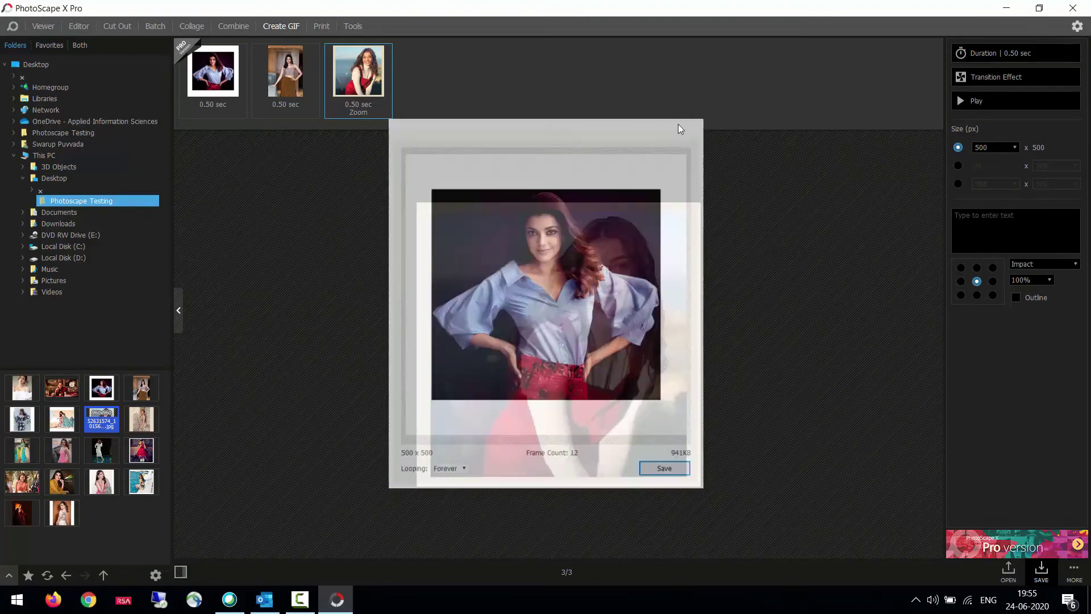
- Switch to Print and lay out all photos from the Photoscape Testing folder on the A4 pages
left_click(321, 26)
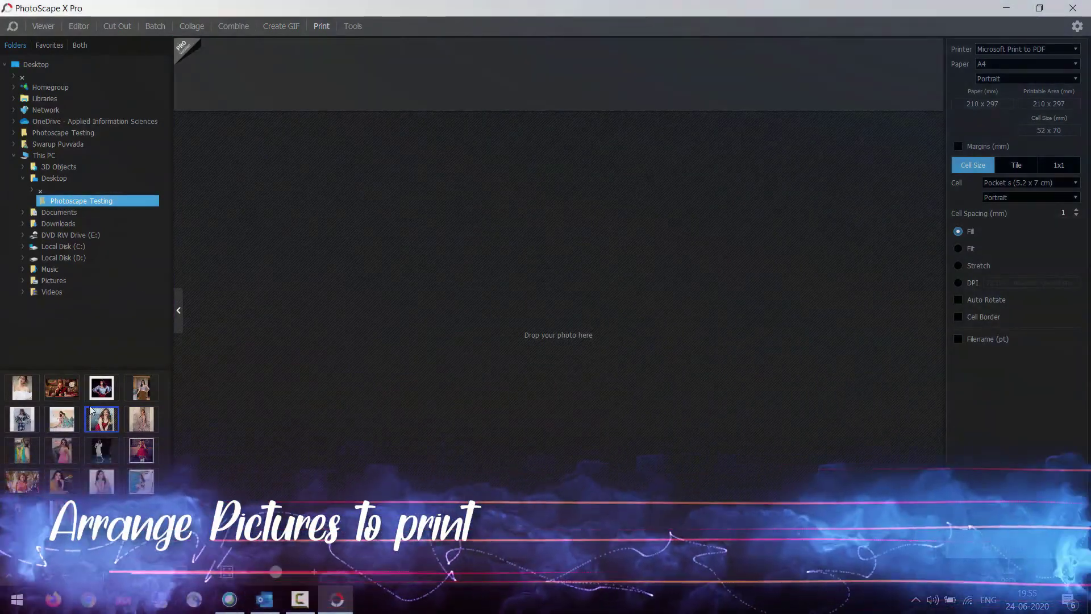
left_click(102, 388)
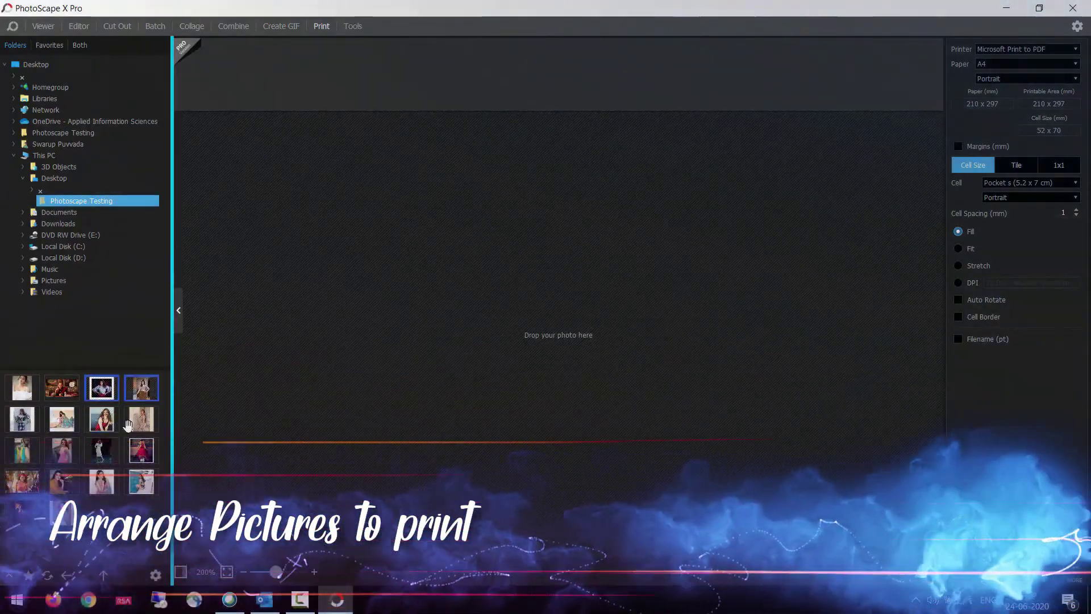
left_click(141, 388, "ctrl")
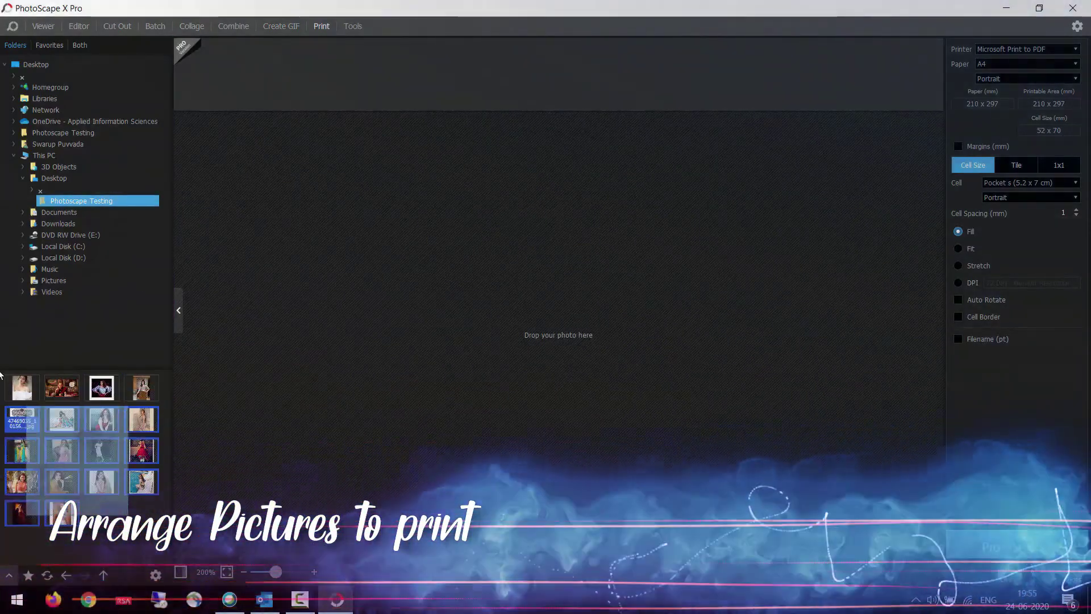
key("ctrl+a")
left_click_drag(21, 387, 886, 245)
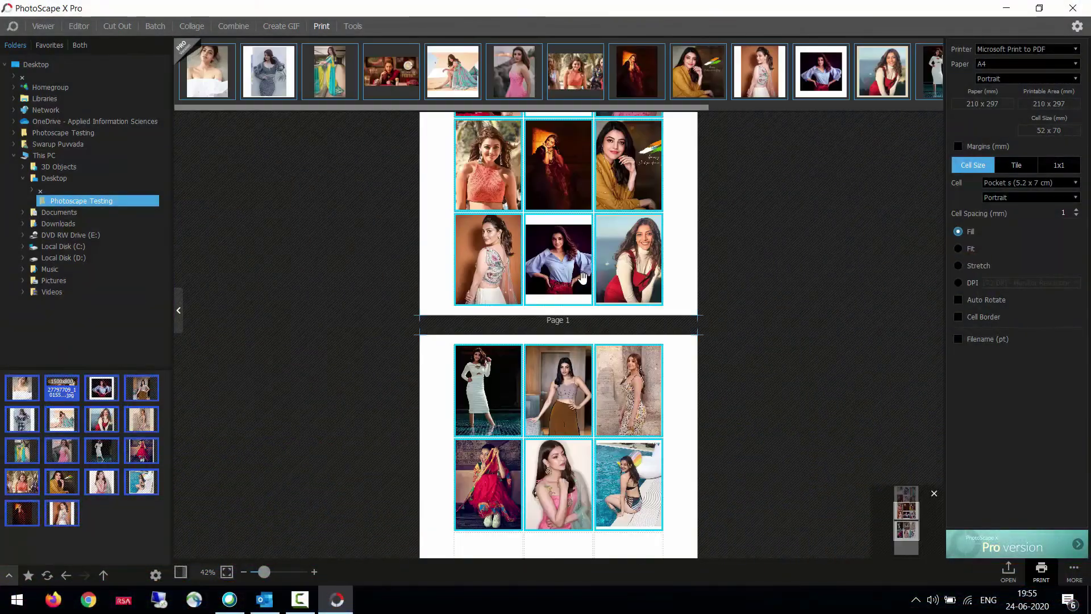
scroll(679, 321, "up", 3)
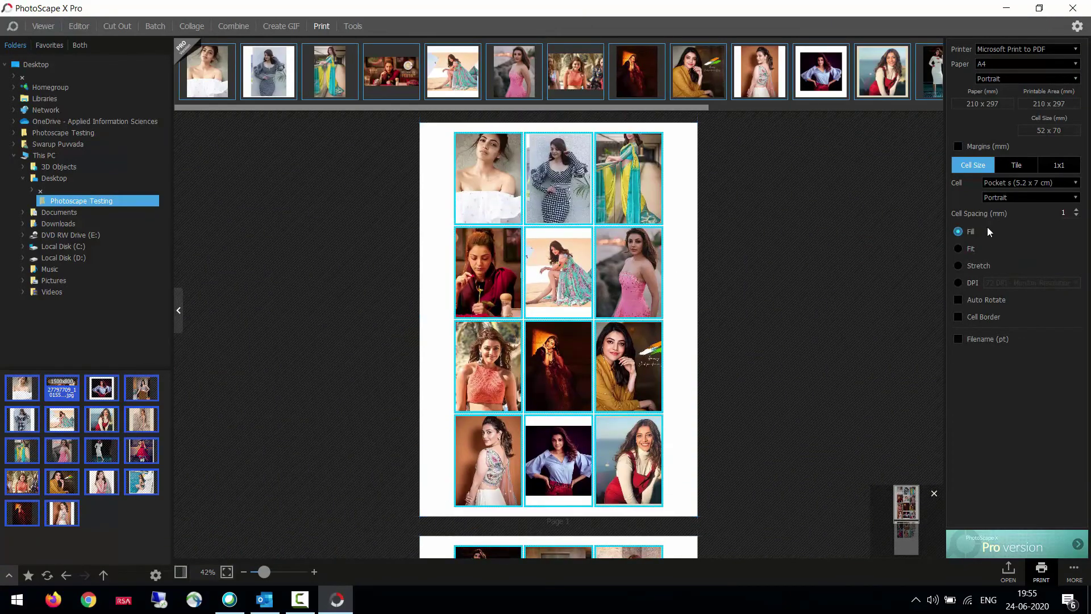
left_click(1010, 72)
left_click(1008, 72)
left_click(911, 137)
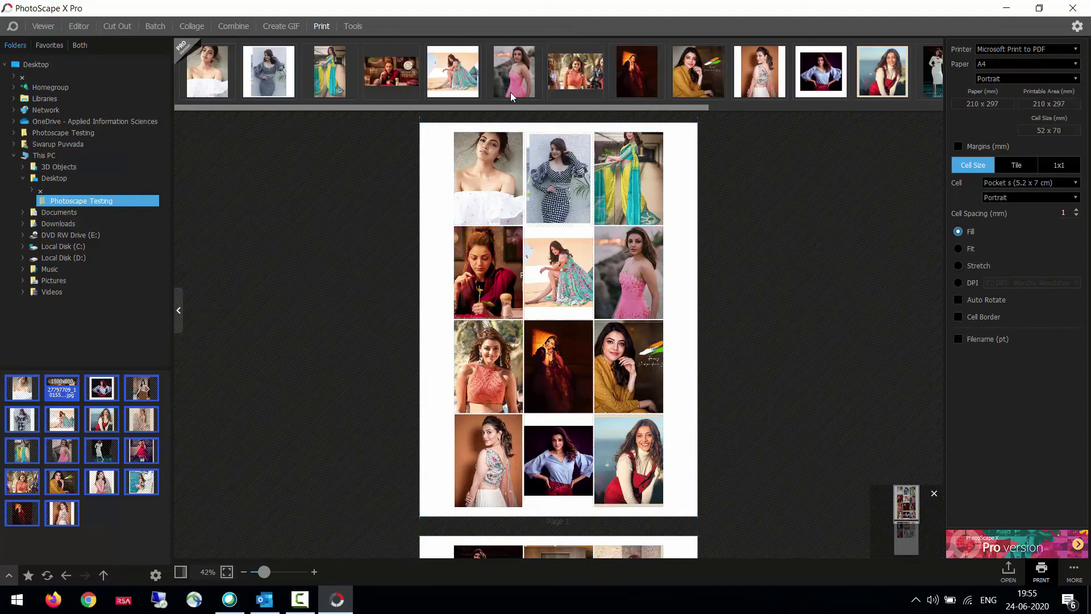
left_click(366, 30)
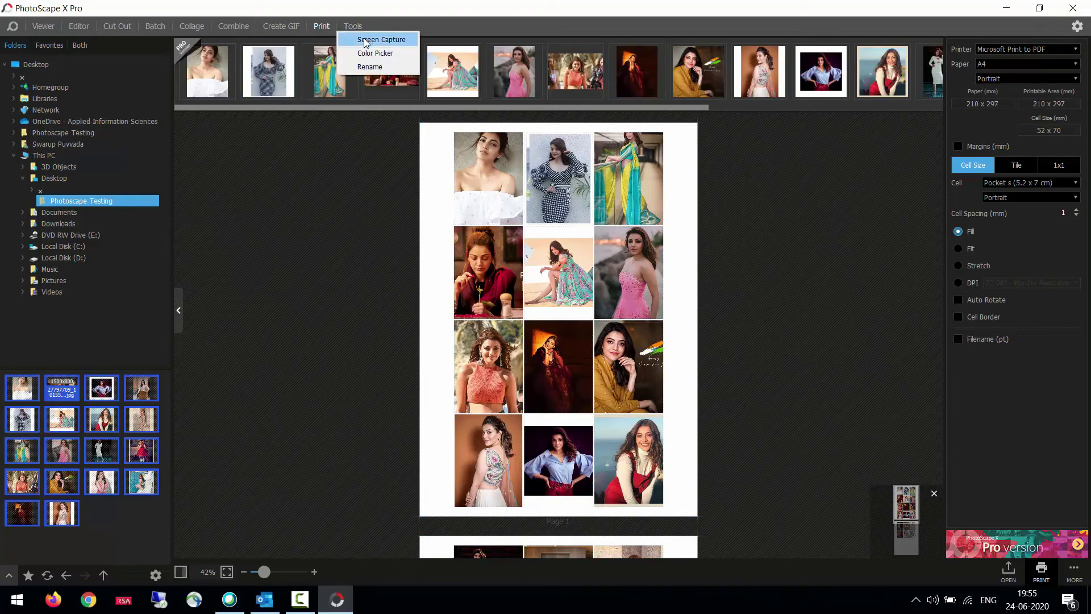
left_click(308, 244)
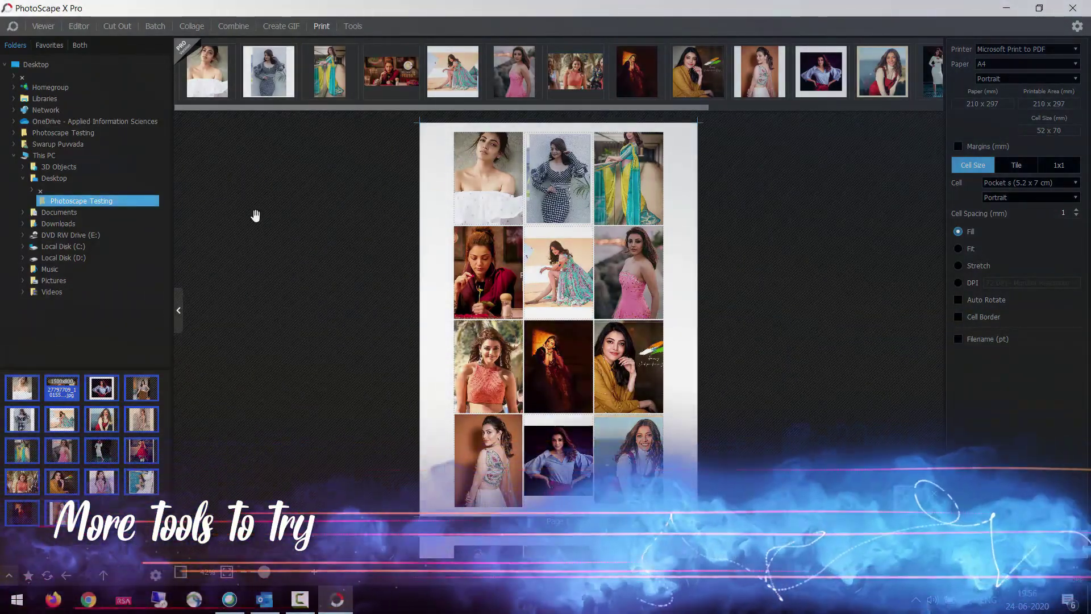
- Examine the built-in tutorials, including Fake HDR Effect and its video, Text Warp, and the remaining topic categories
left_click(12, 26)
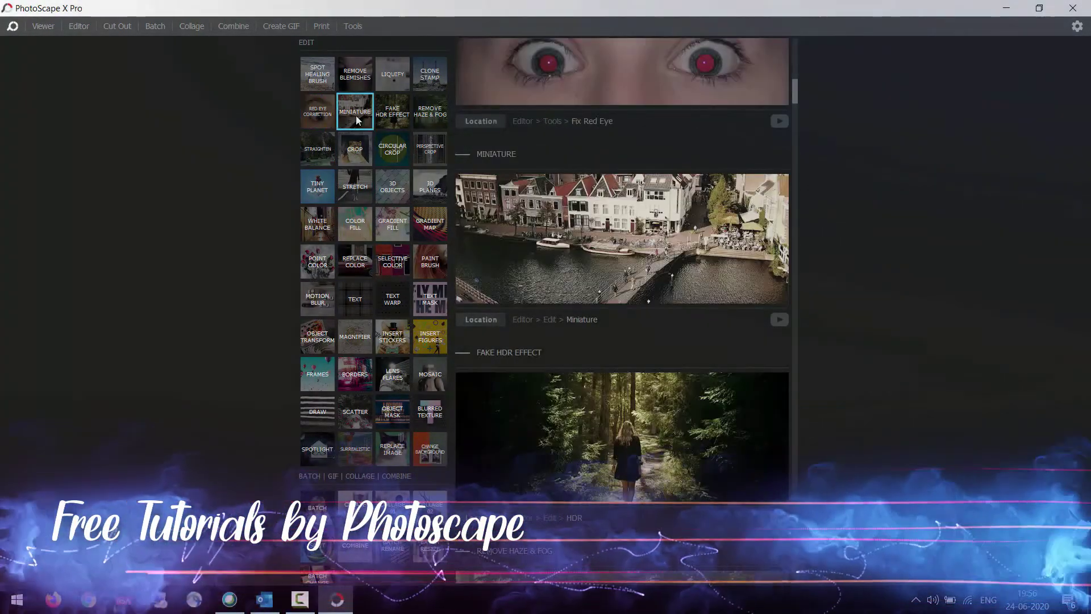
mouse_move(391, 118)
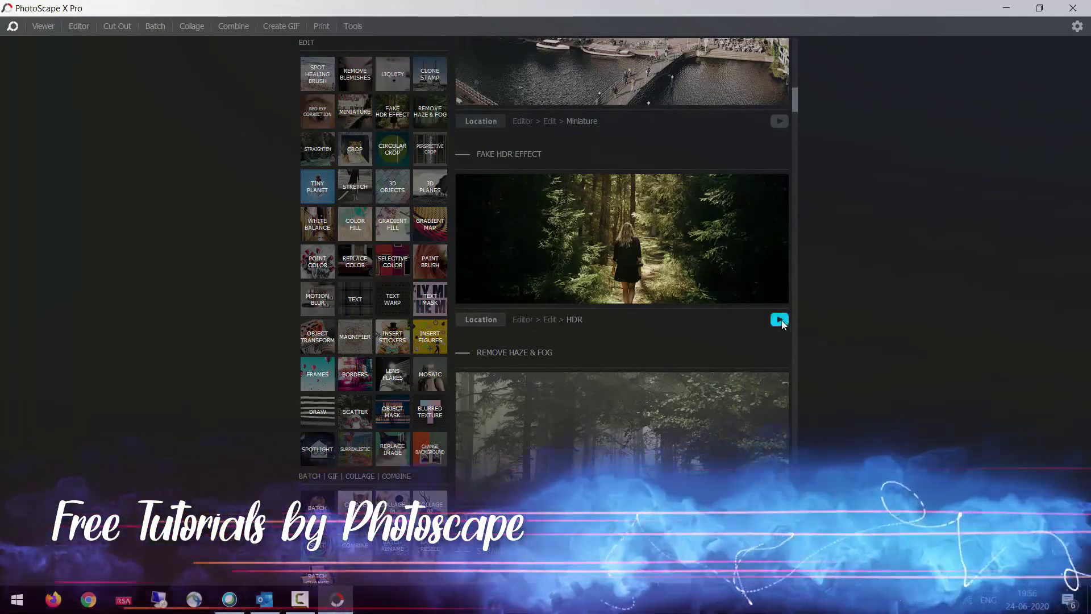
left_click(779, 319)
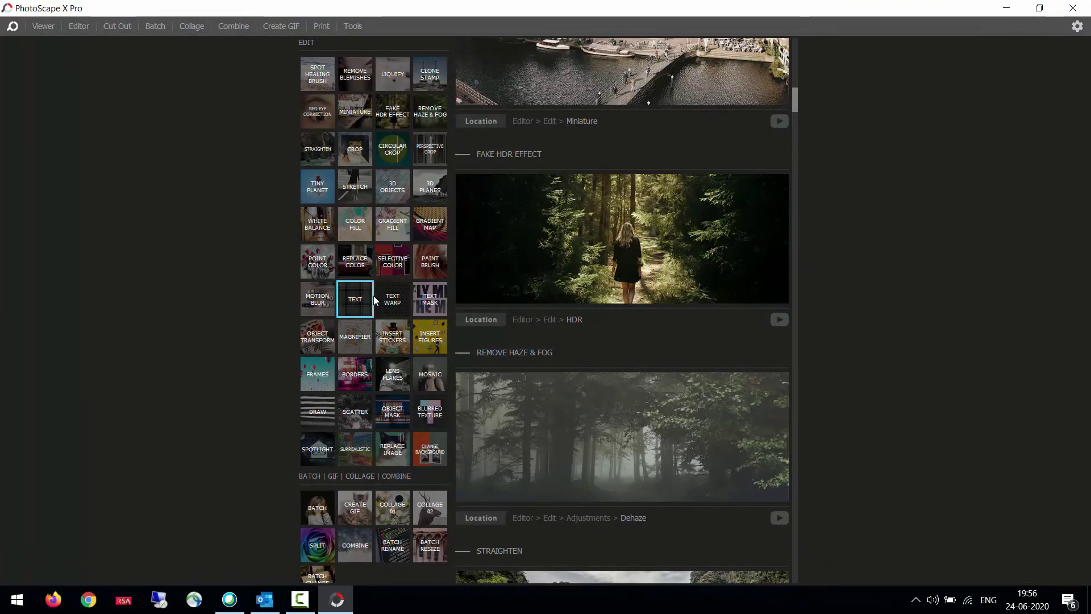
left_click(383, 298)
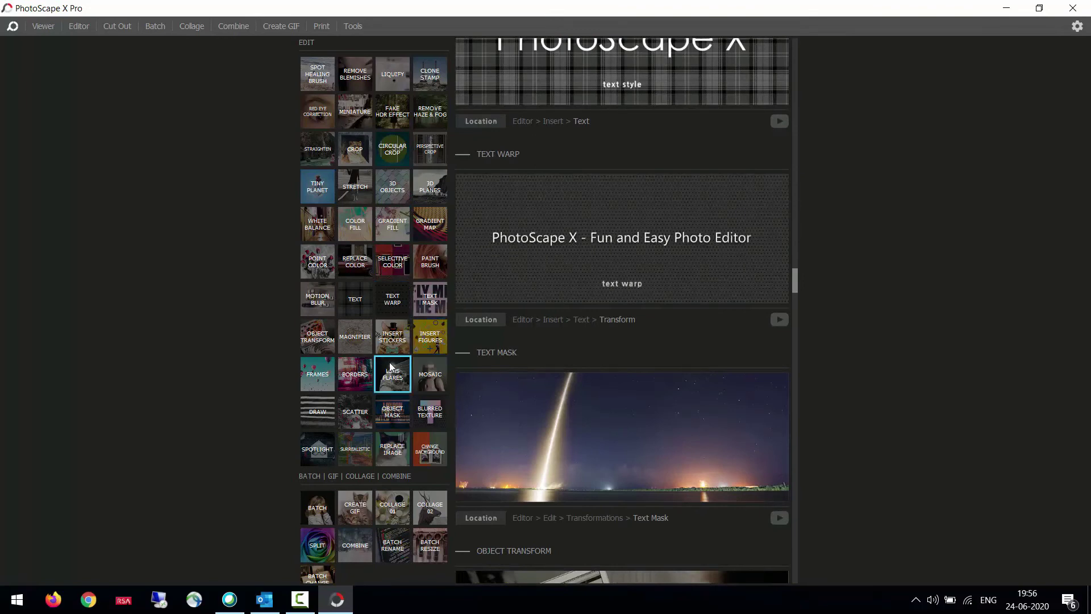
scroll(391, 369, "down", 4)
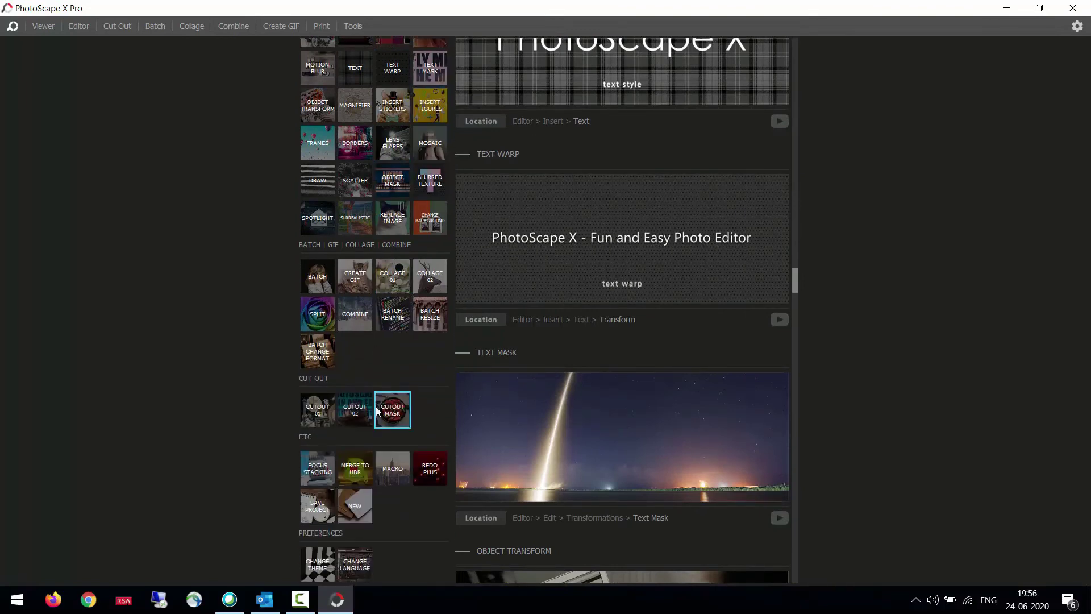
scroll(378, 410, "up", 4)
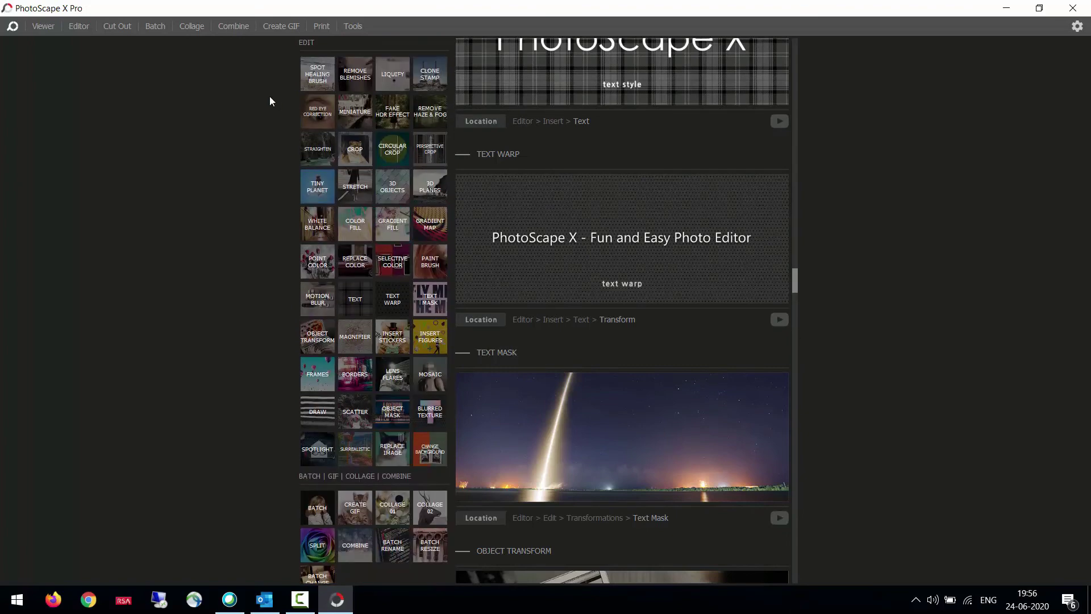